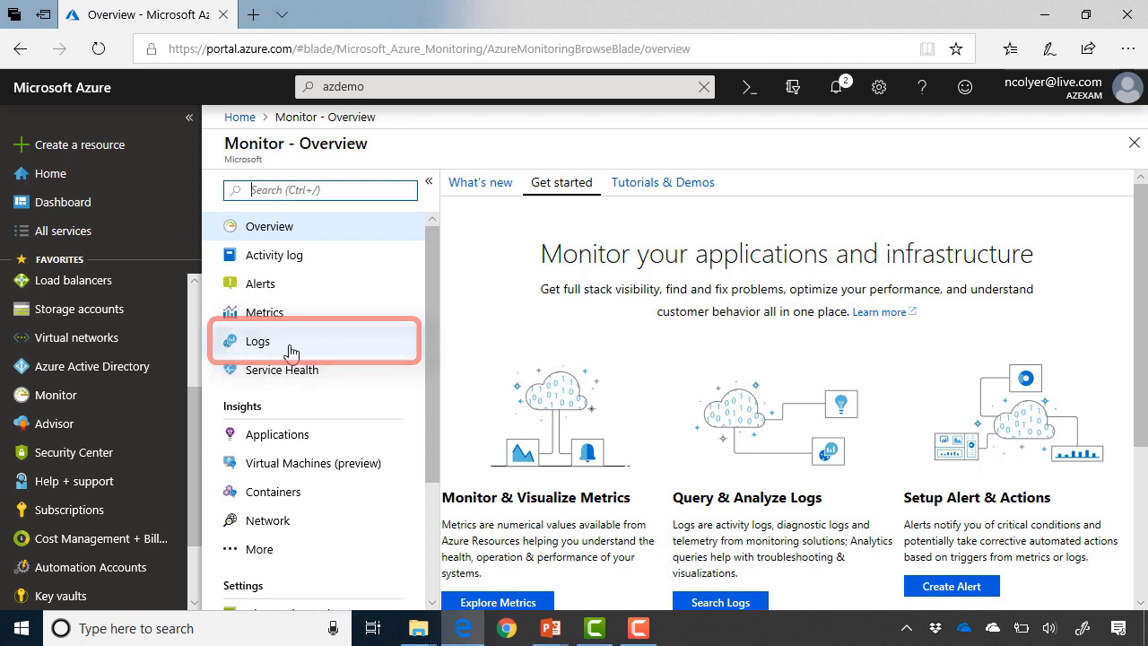
Open the Monitor logs and check which subscriptions and workspaces are available as the query scope
{"action": "left_click", "coordinate": [292, 350]}
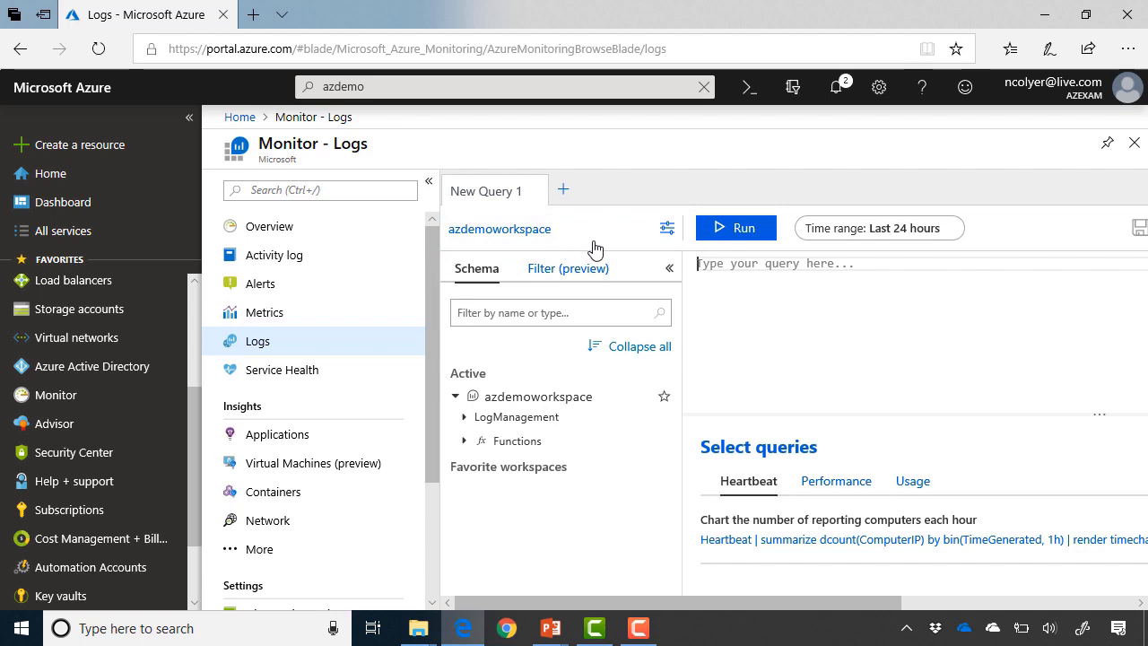
{"action": "left_click", "coordinate": [668, 232]}
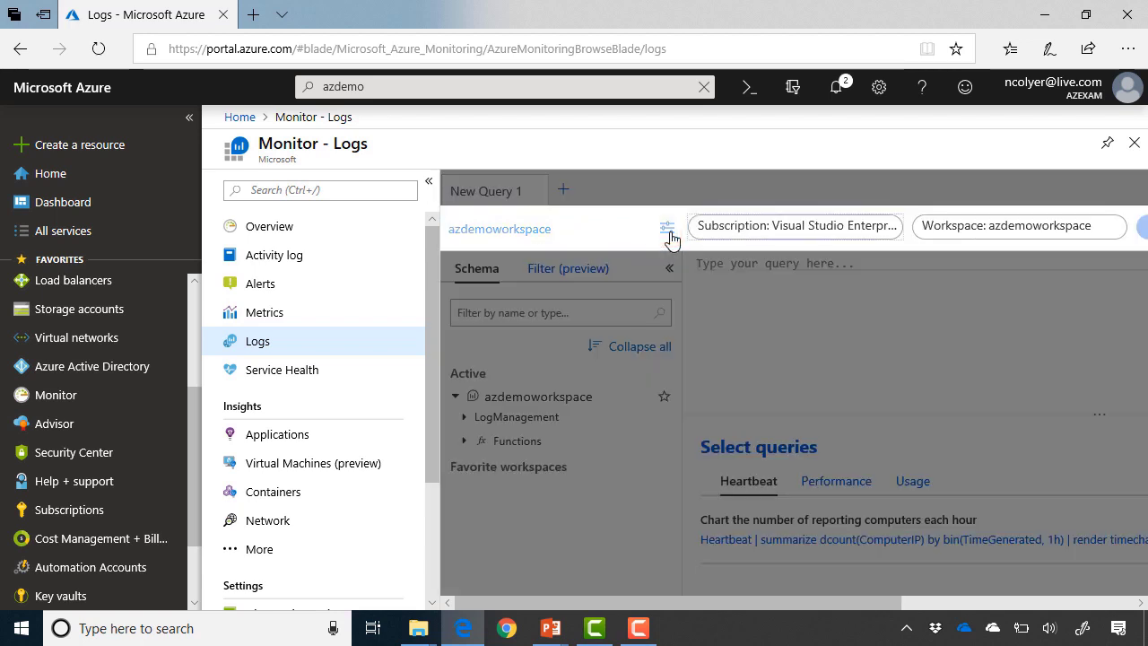
{"action": "left_click", "coordinate": [759, 230]}
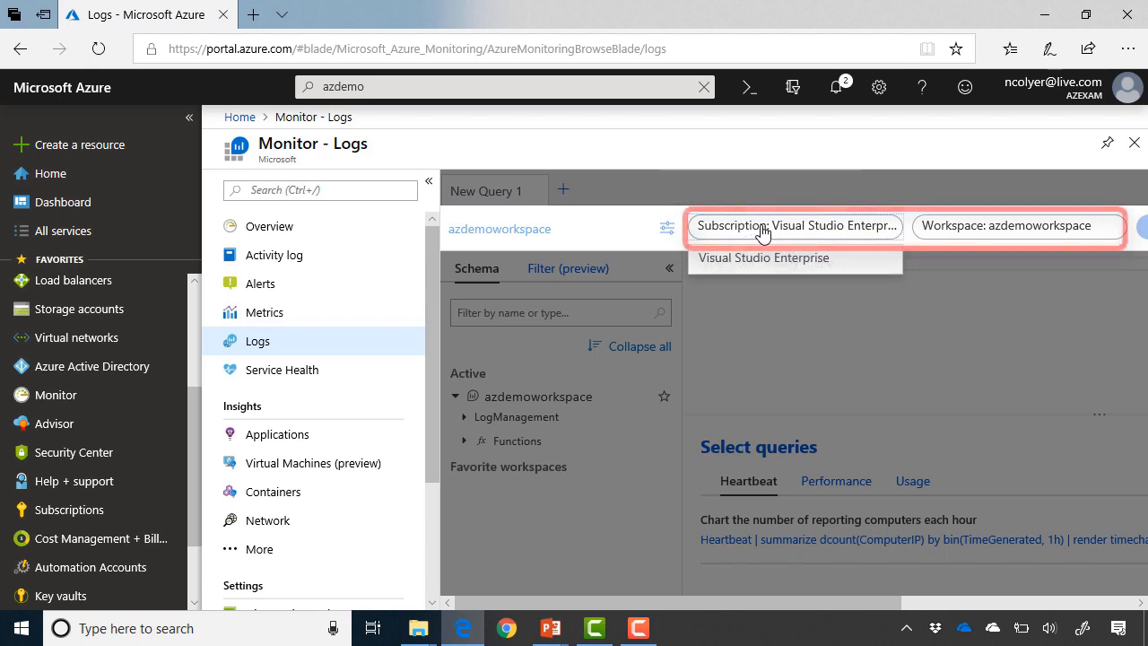
{"action": "left_click", "coordinate": [984, 235]}
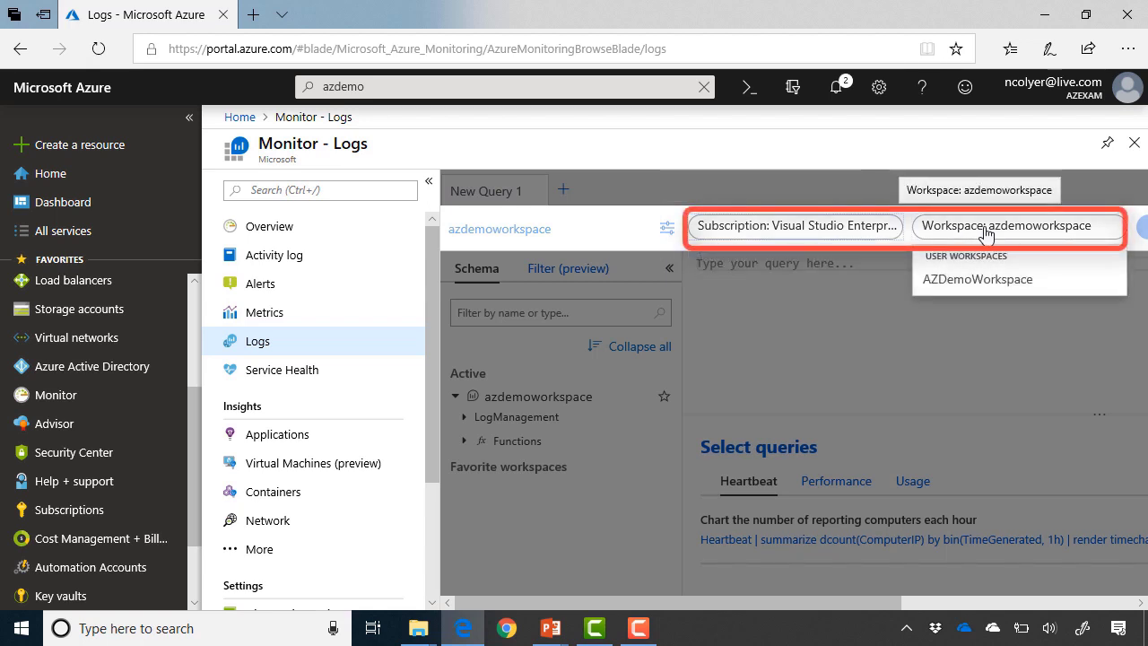
{"action": "left_click", "coordinate": [798, 311]}
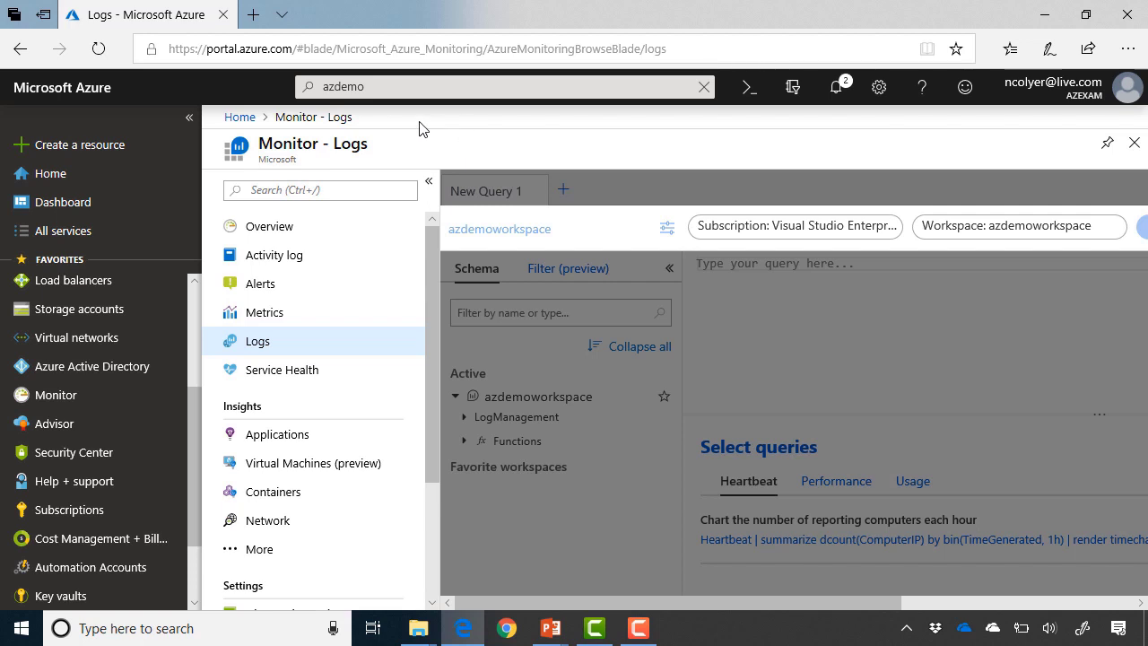
Find Log Analytics among the resources that can be created and start creating a workspace
{"action": "left_click", "coordinate": [161, 154]}
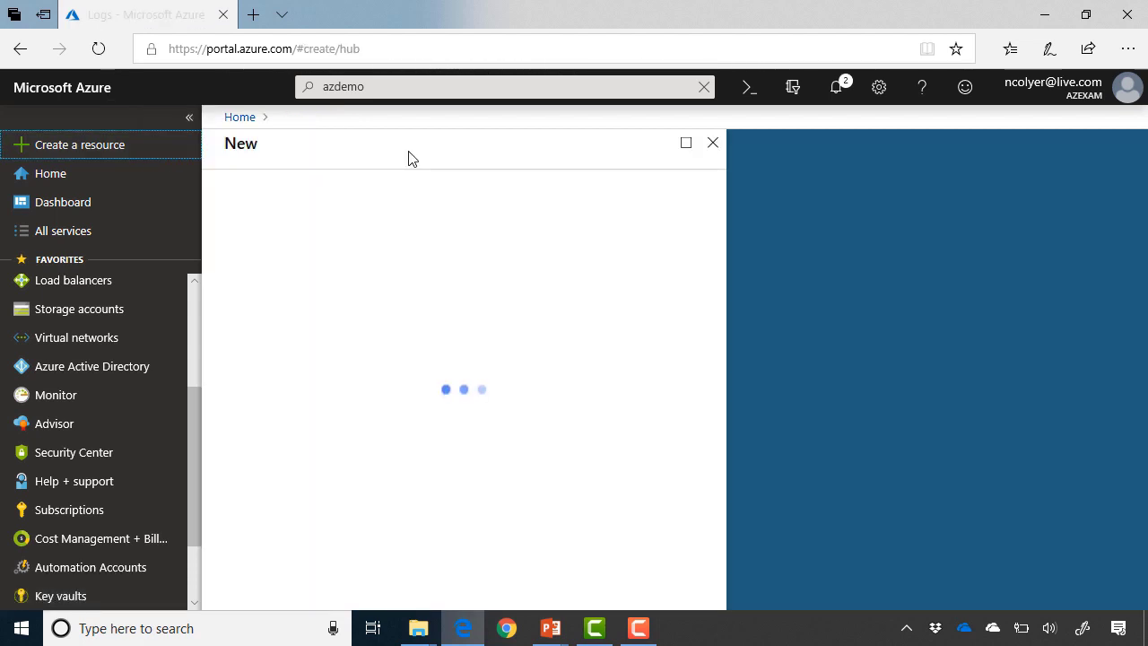
{"action": "left_click", "coordinate": [381, 205]}
{"action": "type", "text": "log ana"}
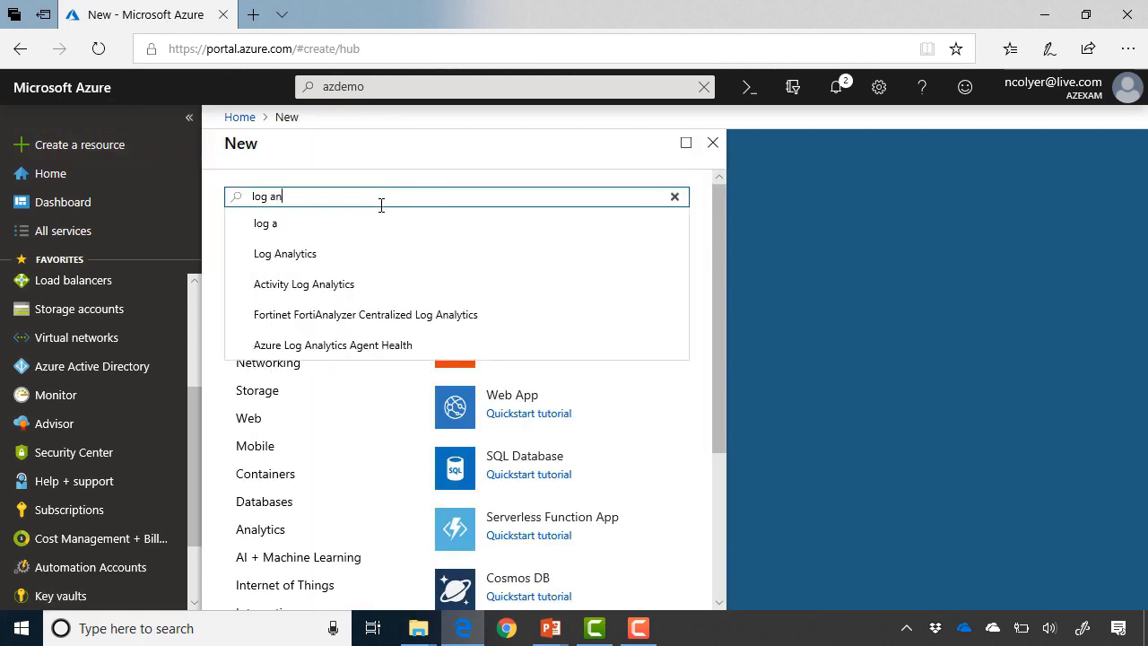
{"action": "left_click", "coordinate": [325, 249]}
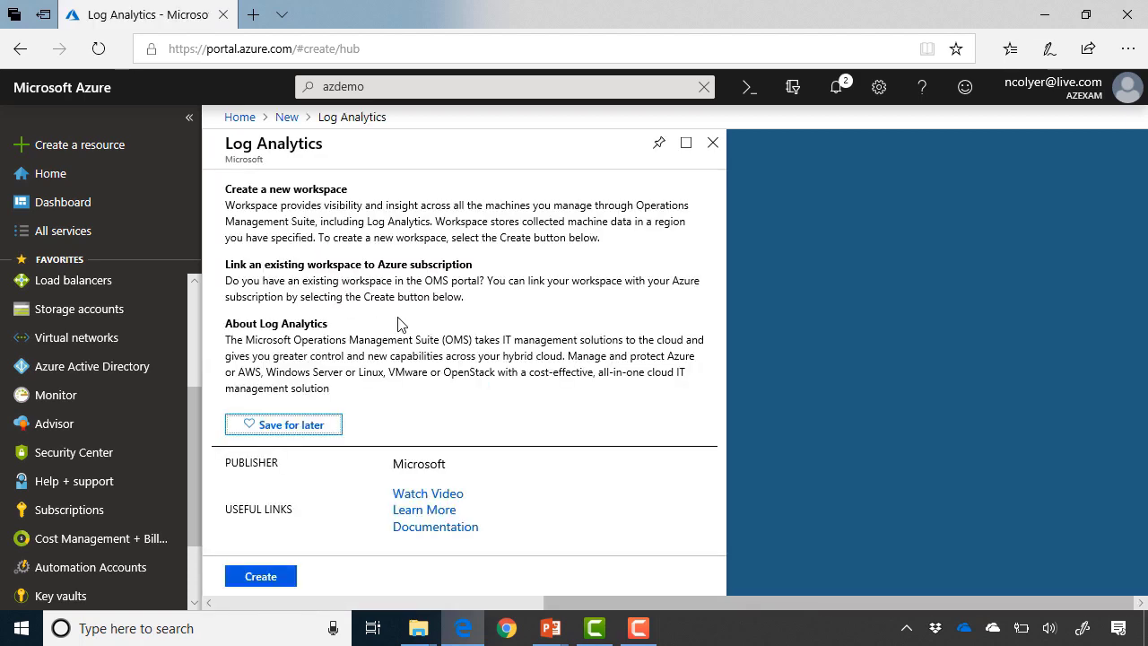
{"action": "left_click", "coordinate": [262, 578]}
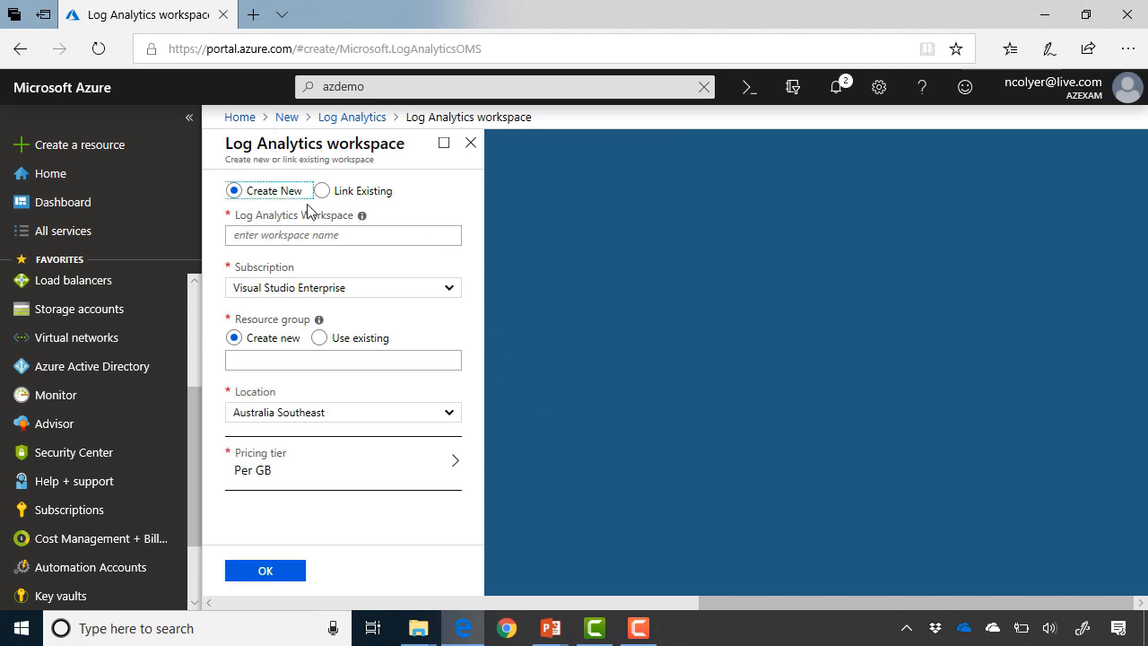
Check for existing workspaces available to link, and return the form to Create New
{"action": "left_click", "coordinate": [321, 191]}
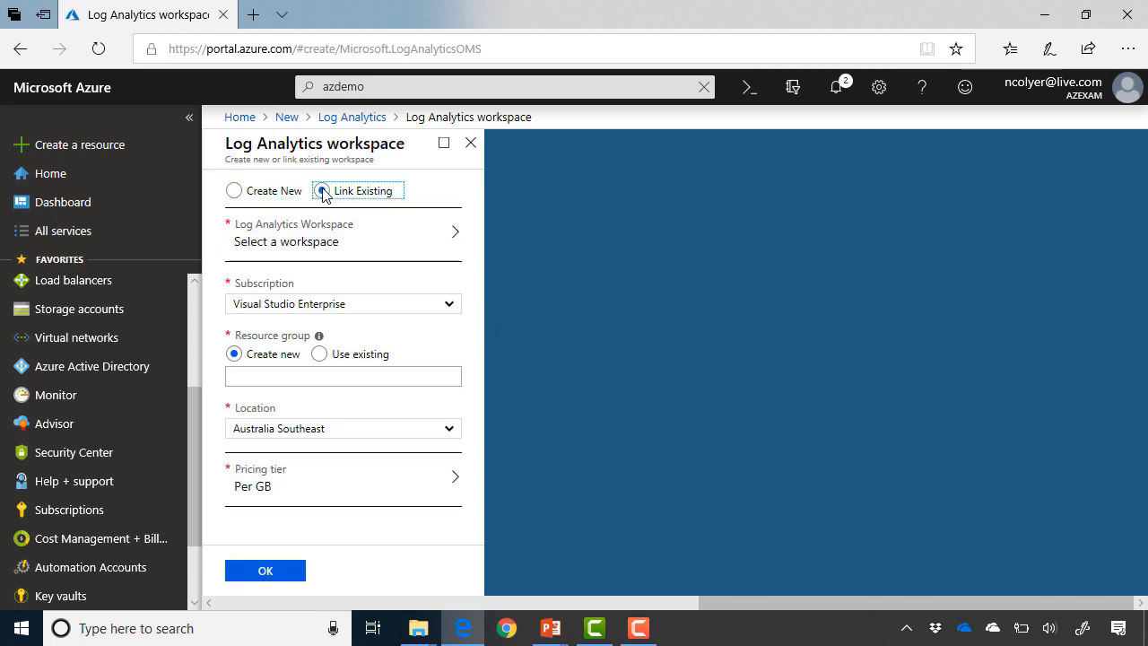
{"action": "left_click", "coordinate": [350, 242]}
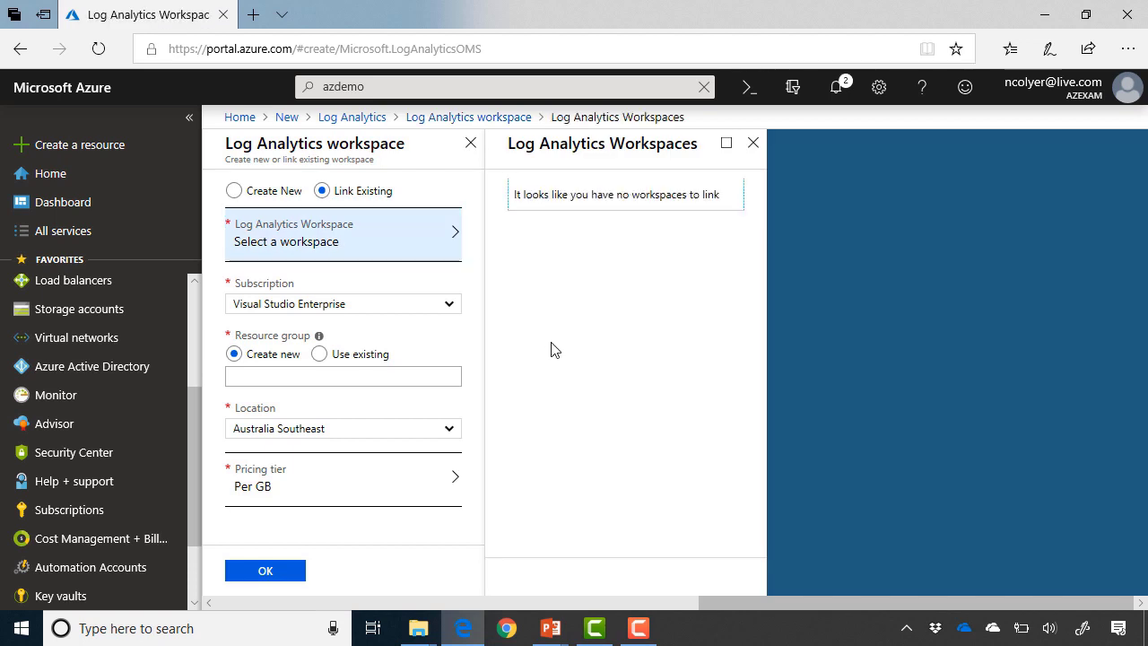
{"action": "left_click", "coordinate": [753, 142]}
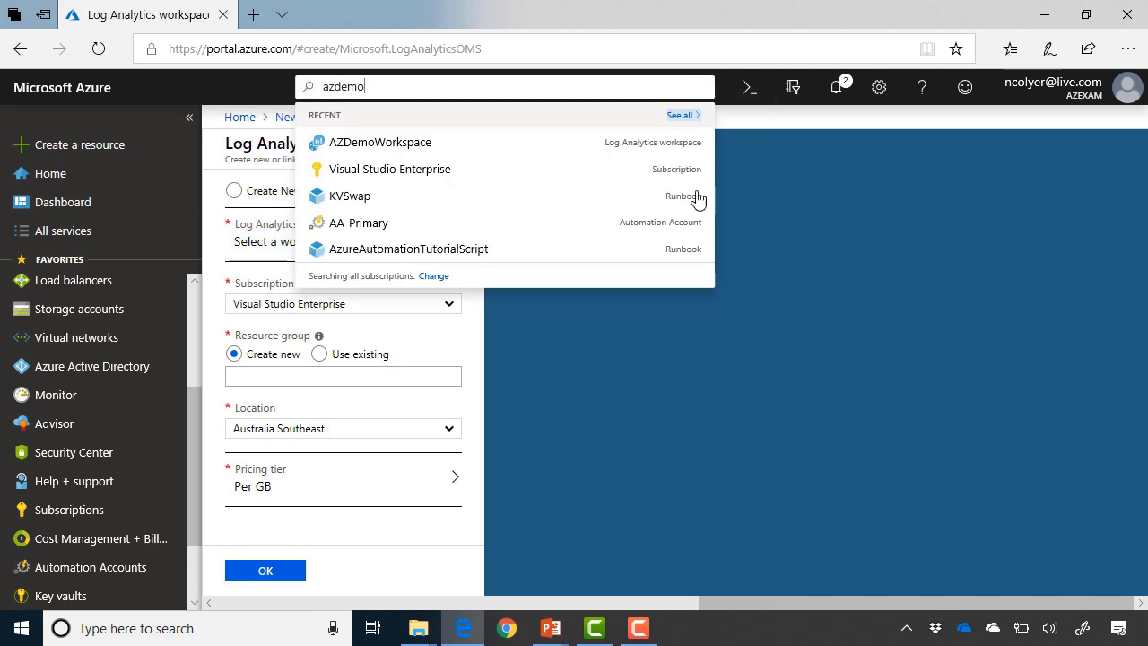
{"action": "left_click", "coordinate": [261, 205]}
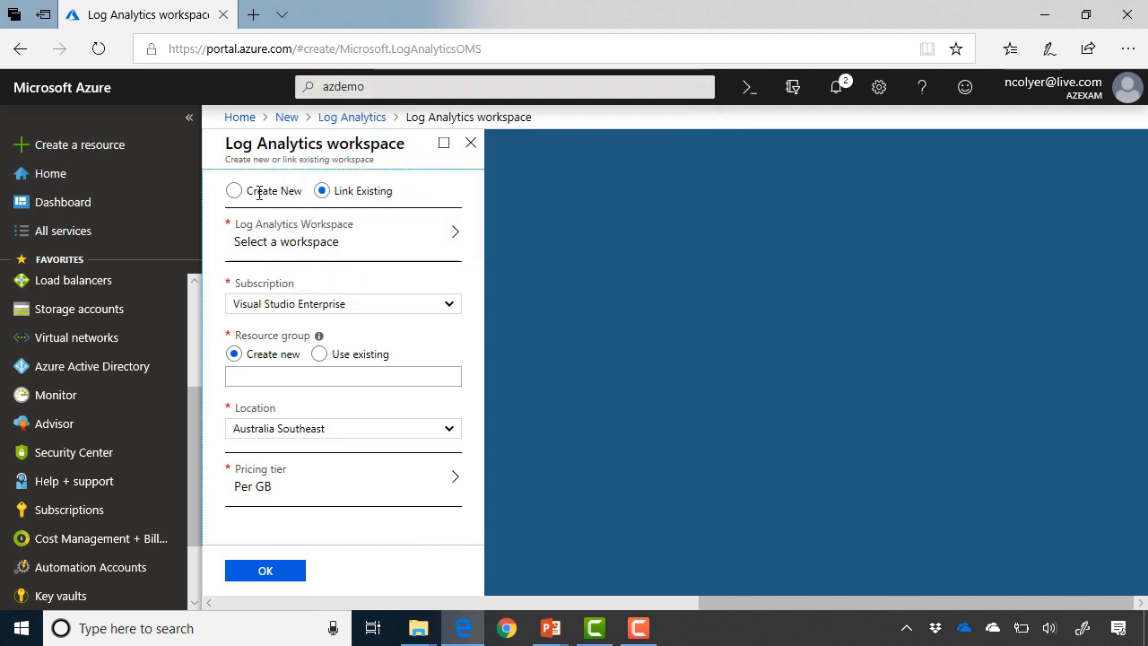
{"action": "left_click", "coordinate": [236, 195]}
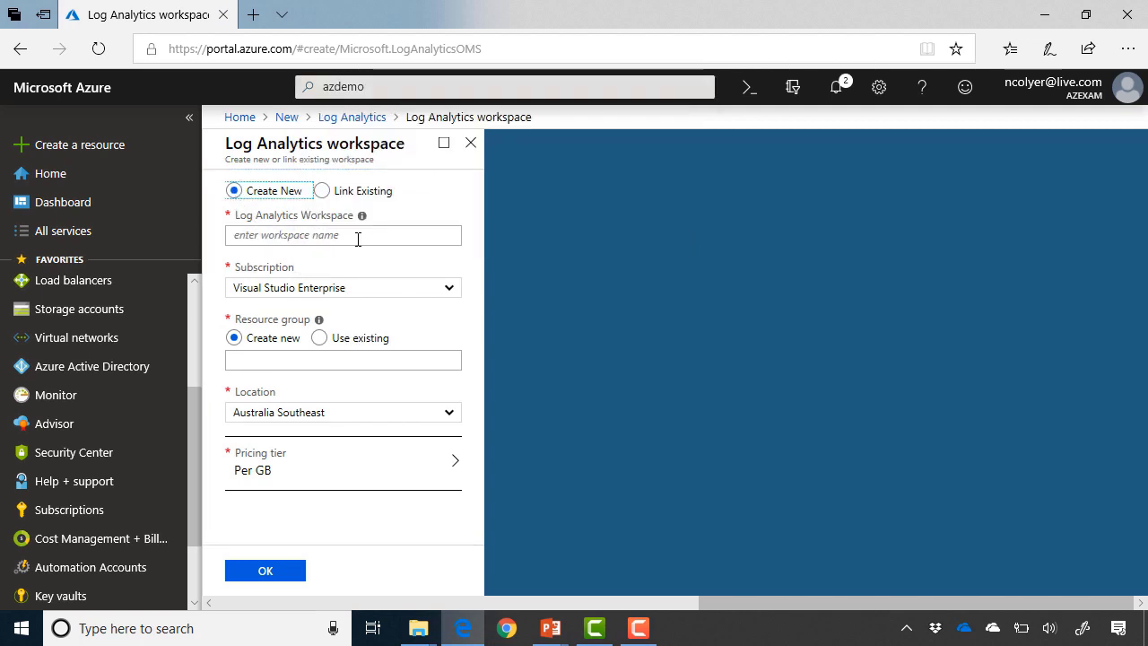
Name the workspace AZDemoTemp and assign it to a new resource group named TempLogAnalyticsRG
{"action": "left_click", "coordinate": [373, 235]}
{"action": "type", "text": "AZDemoTemp"}
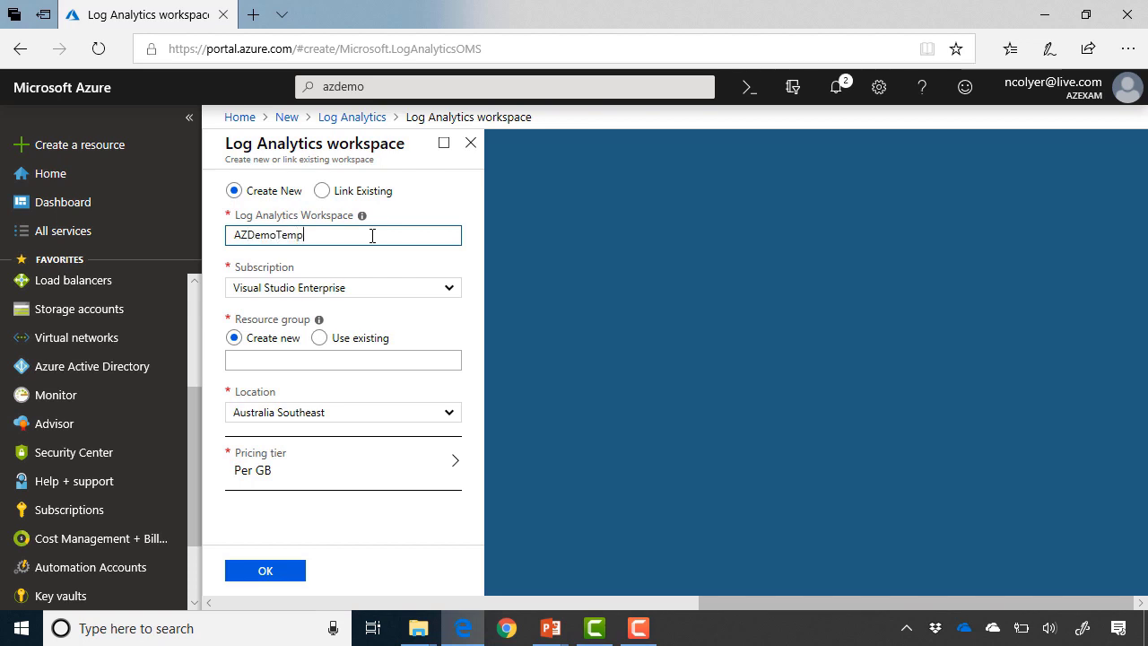
{"action": "key", "text": "Tab"}
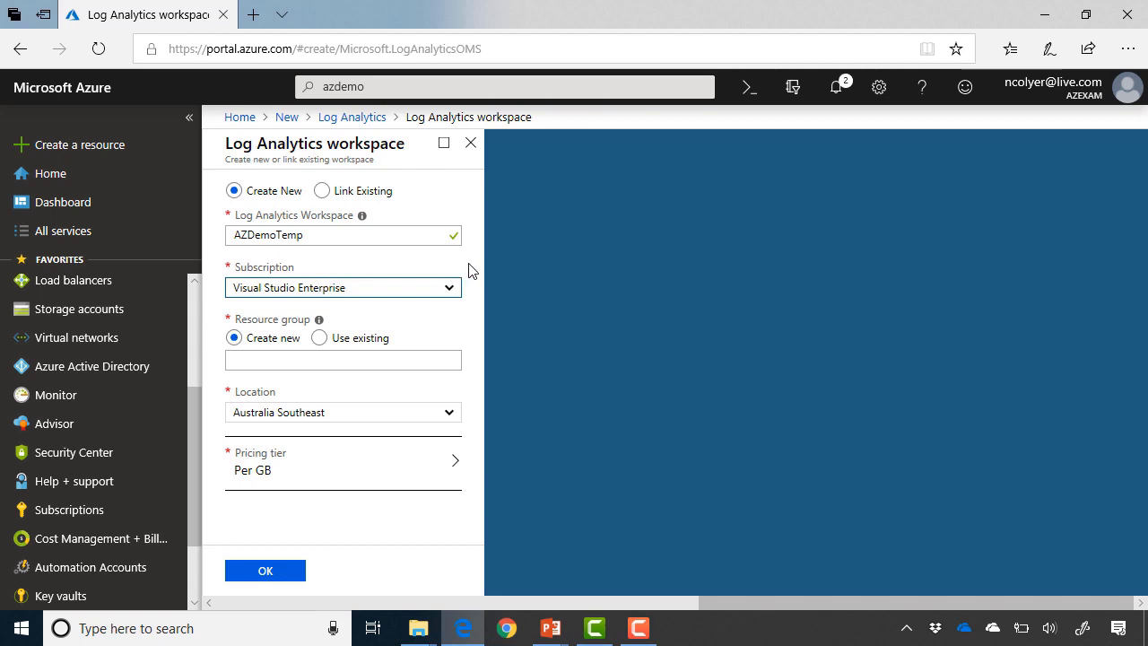
{"action": "left_click", "coordinate": [305, 357]}
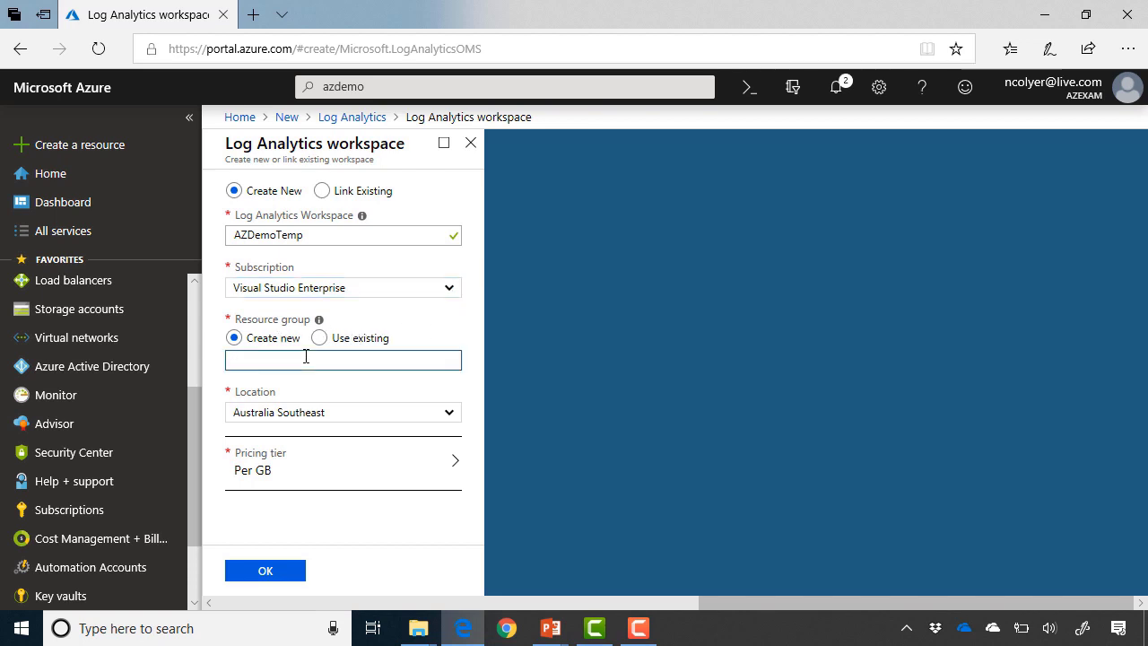
{"action": "type", "text": "TempLogAnalyticsRG"}
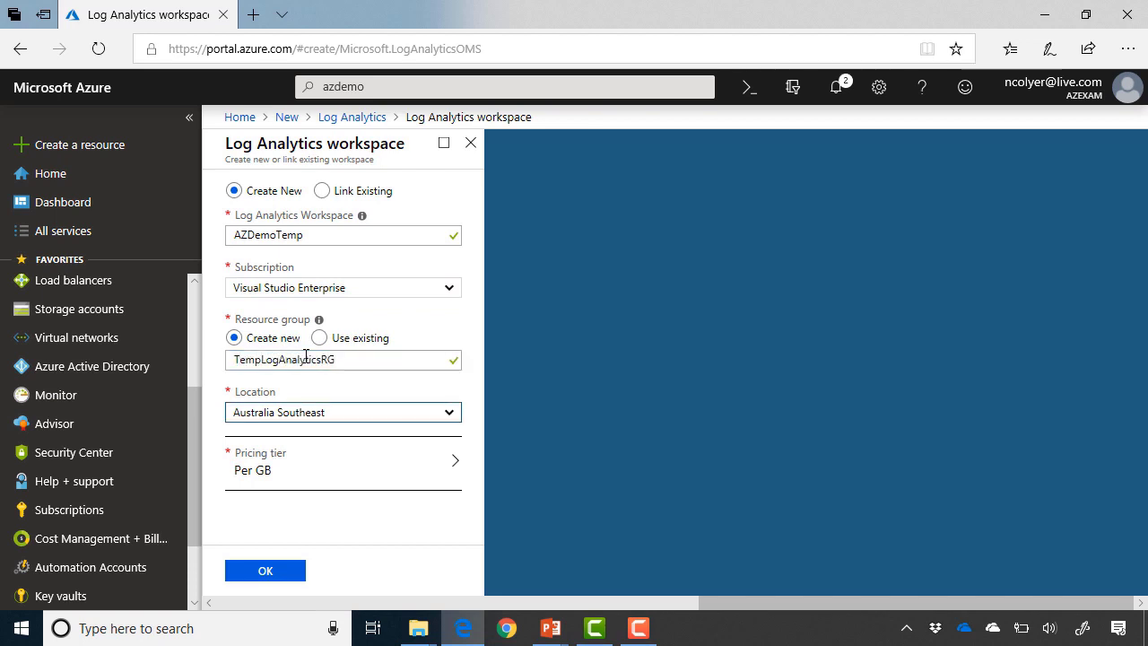
Set the location to East US and create the workspace with the Per GB pricing tier
{"action": "left_click", "coordinate": [347, 413]}
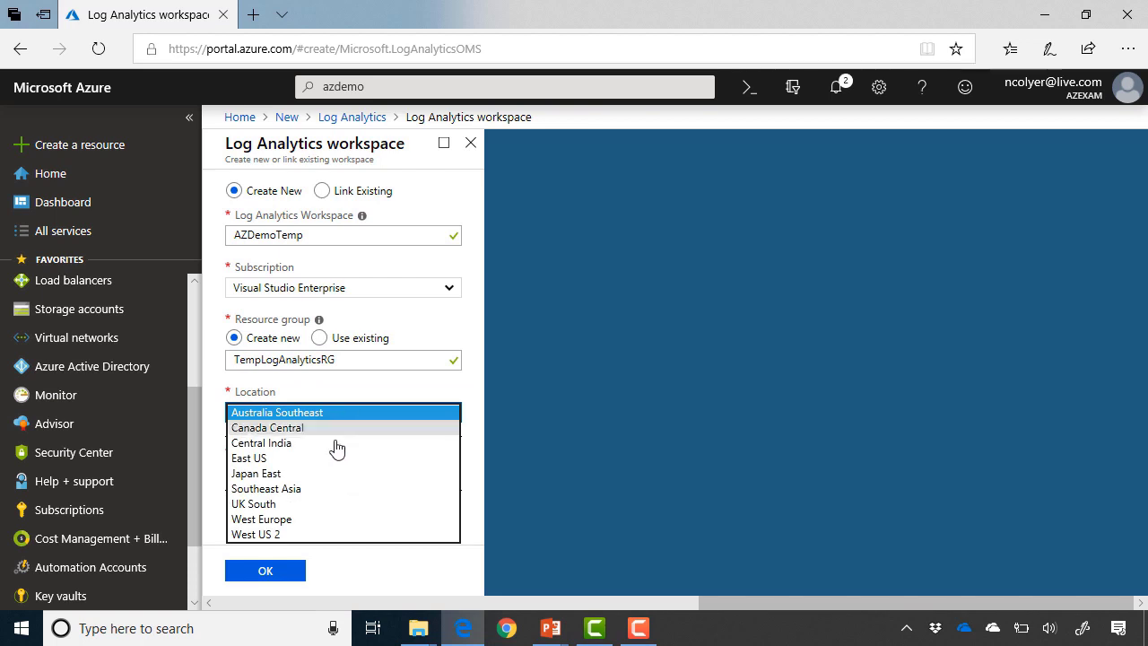
{"action": "left_click", "coordinate": [321, 461]}
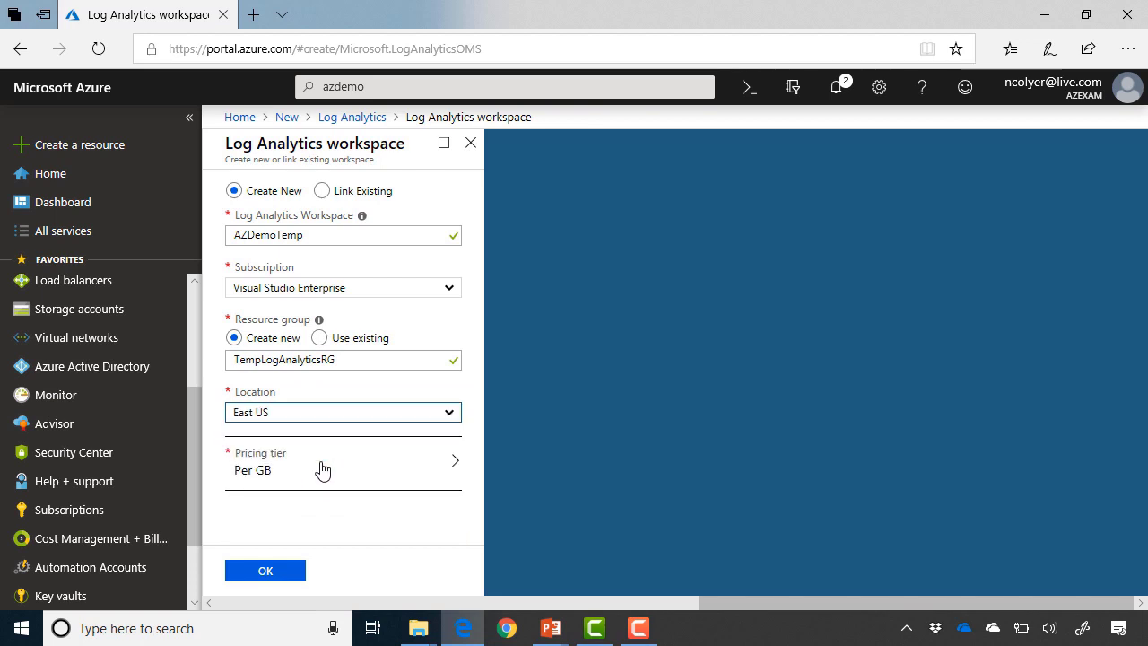
{"action": "left_click", "coordinate": [367, 467]}
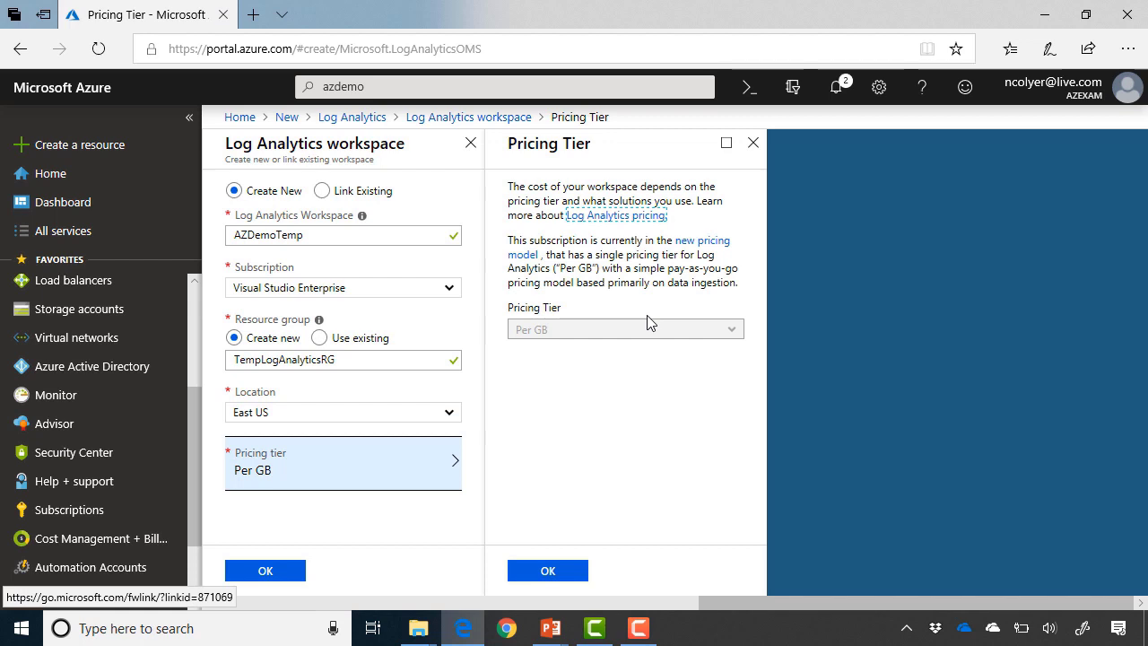
{"action": "left_click", "coordinate": [546, 571]}
{"action": "left_click", "coordinate": [283, 570]}
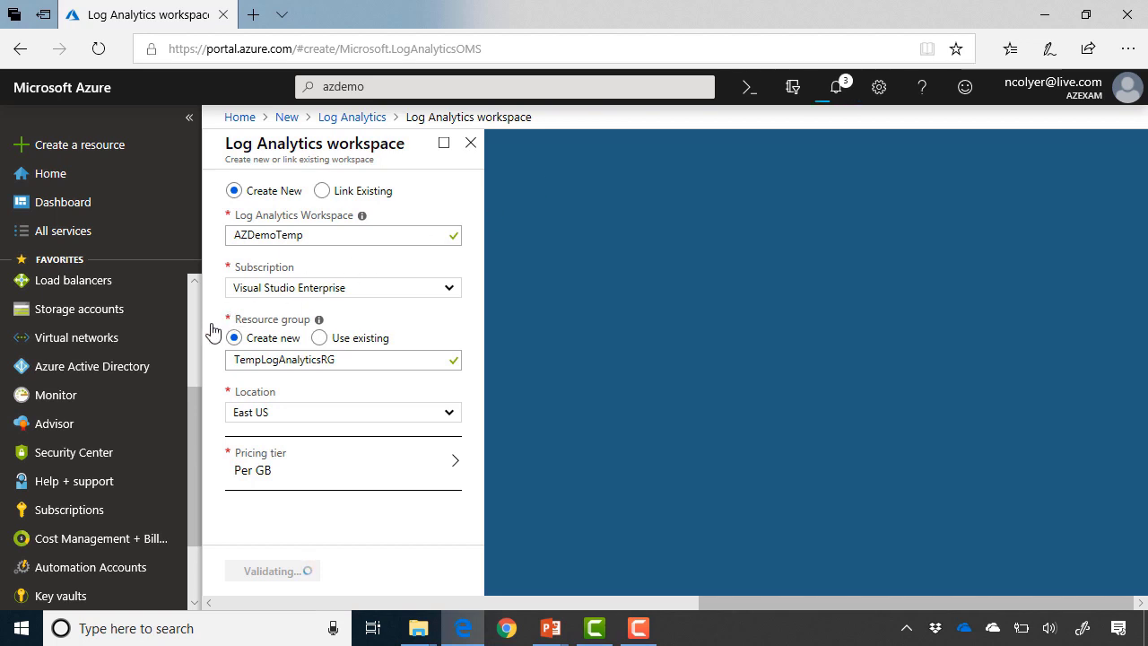
Open the AZ-LogAnalytics resource group and look through its list of resources
{"action": "scroll", "coordinate": [154, 359], "scroll_direction": "up", "scroll_amount": 5}
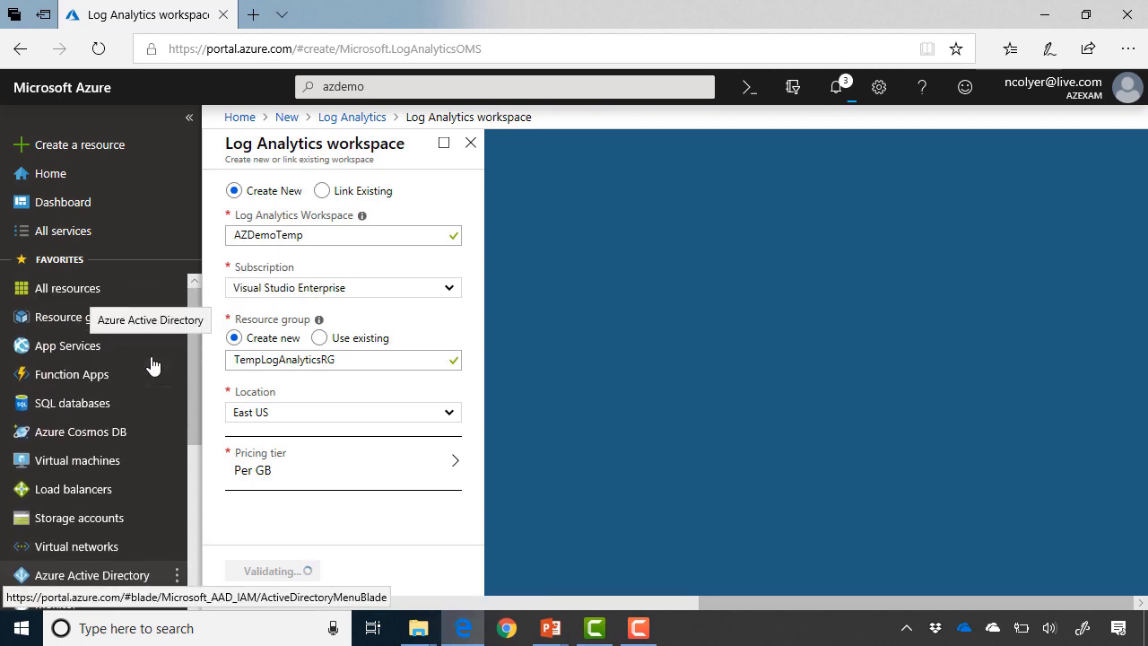
{"action": "left_click", "coordinate": [89, 329]}
{"action": "left_click", "coordinate": [446, 384]}
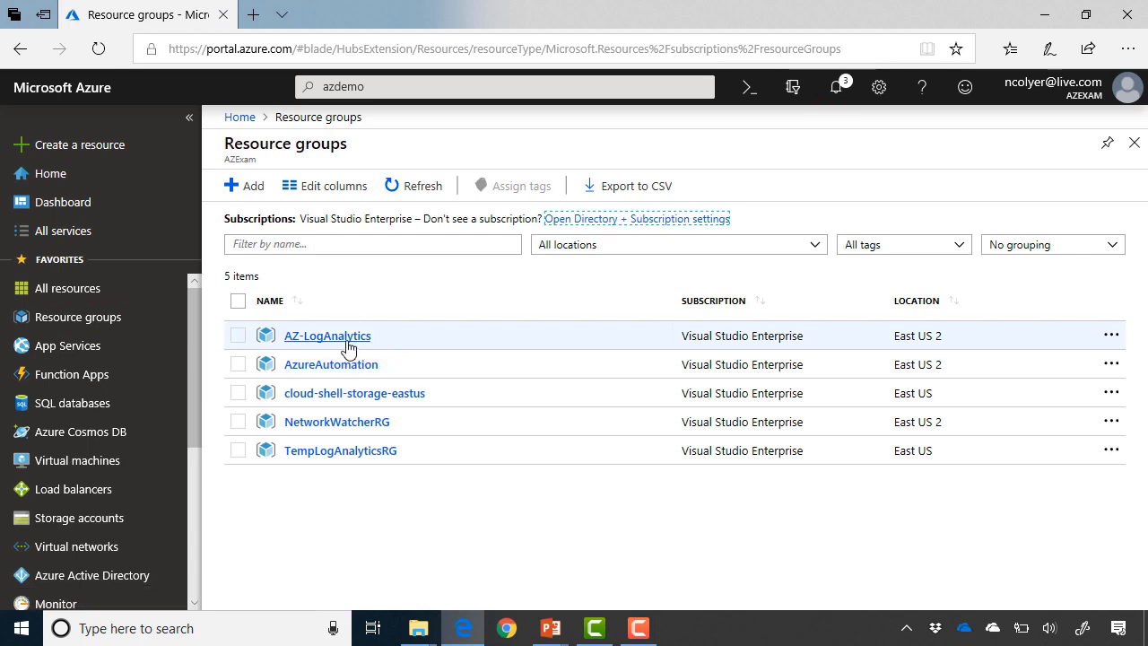
{"action": "left_click", "coordinate": [348, 345]}
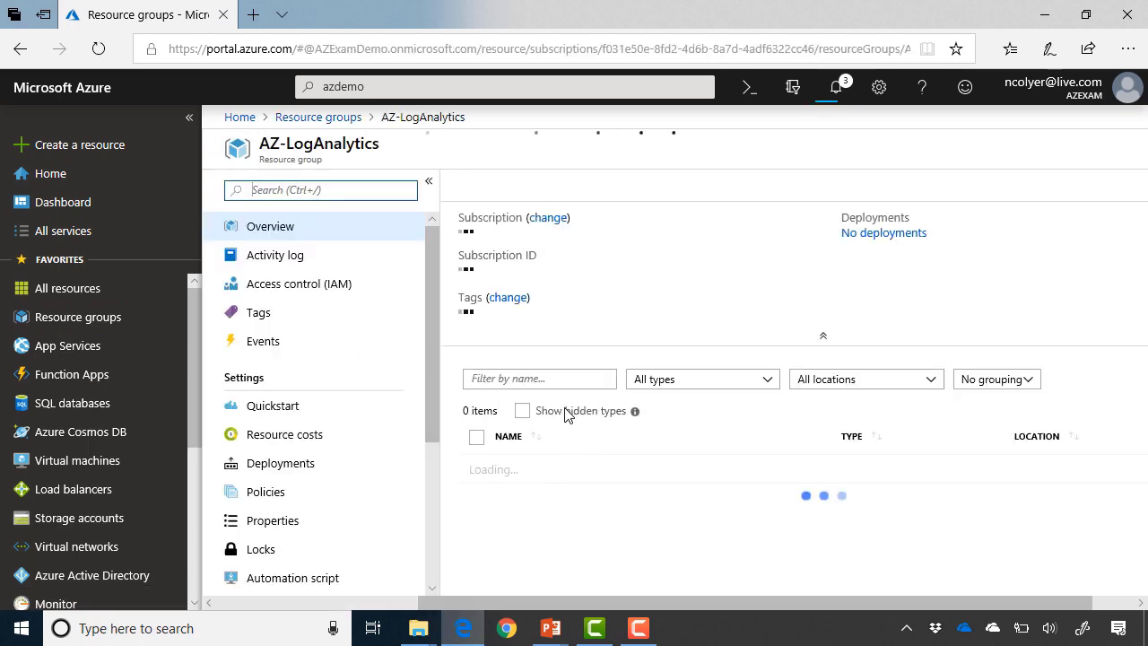
{"action": "scroll", "coordinate": [675, 500], "scroll_direction": "down", "scroll_amount": 3}
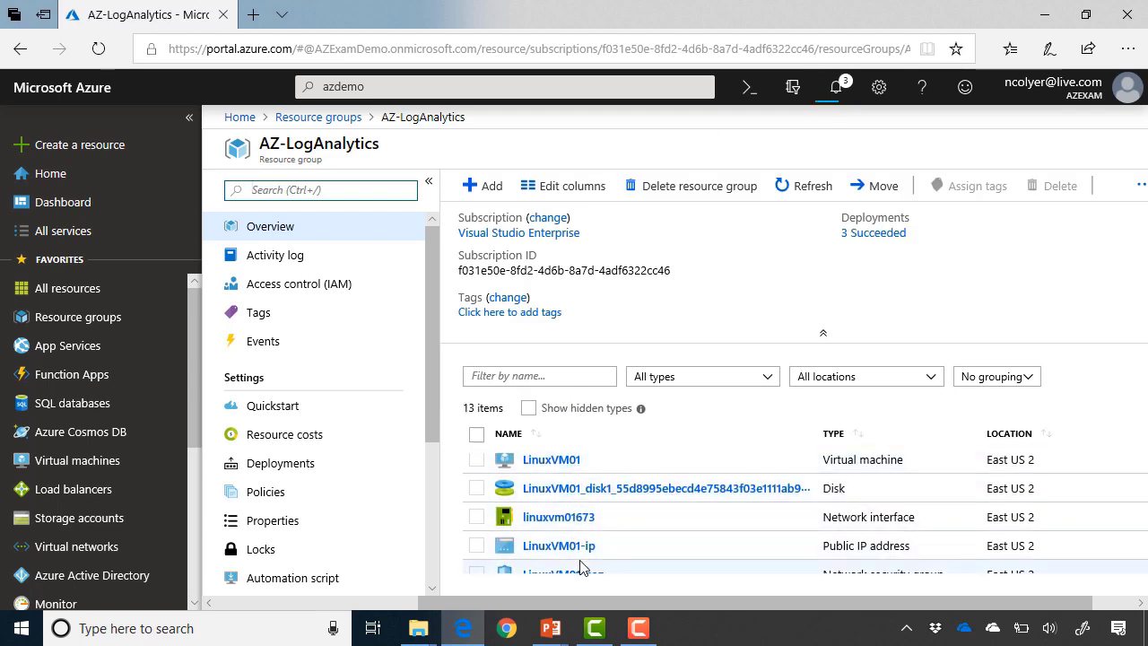
{"action": "scroll", "coordinate": [580, 567], "scroll_direction": "down", "scroll_amount": 5}
{"action": "scroll", "coordinate": [633, 533], "scroll_direction": "up", "scroll_amount": 3}
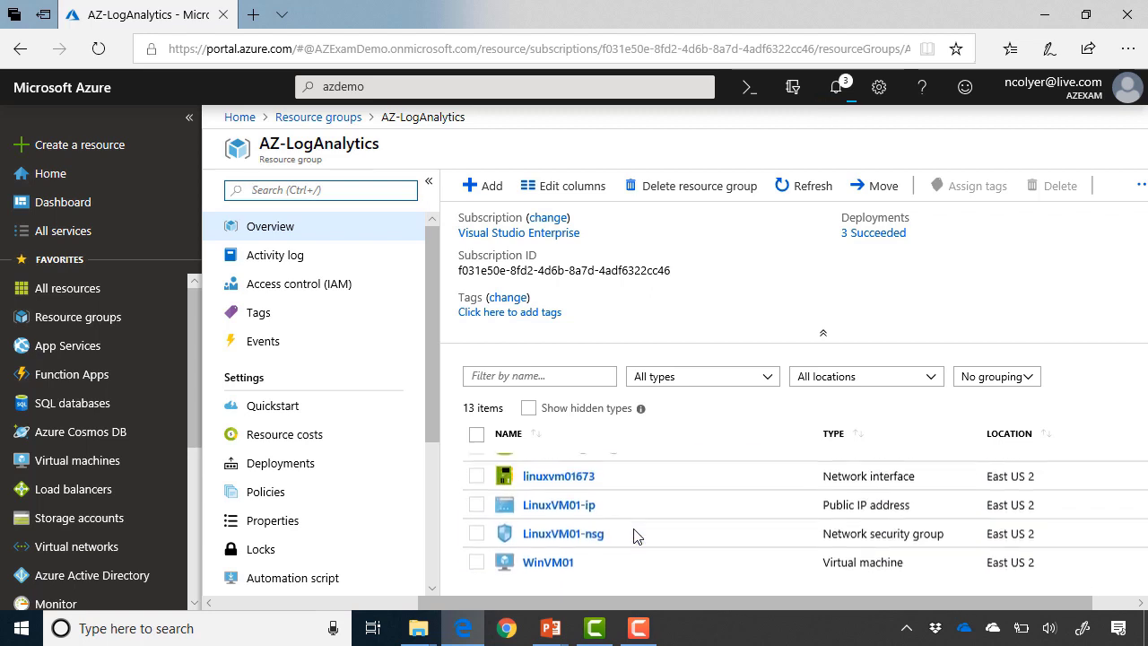
{"action": "scroll", "coordinate": [633, 535], "scroll_direction": "up", "scroll_amount": 2}
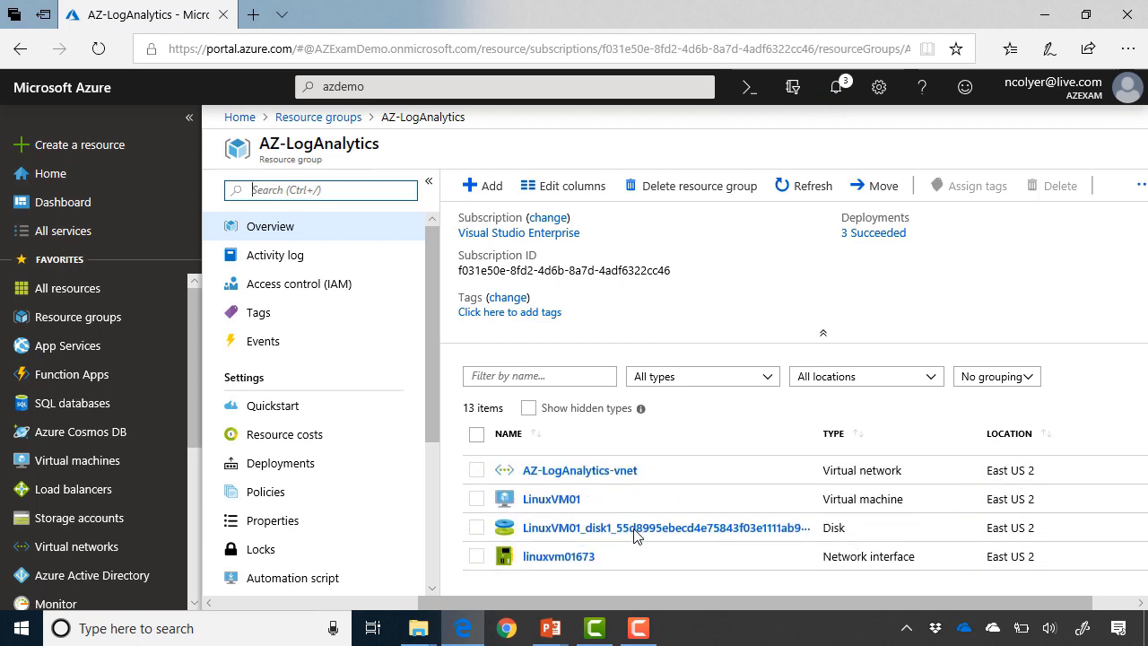
{"action": "scroll", "coordinate": [633, 532], "scroll_direction": "up", "scroll_amount": 2}
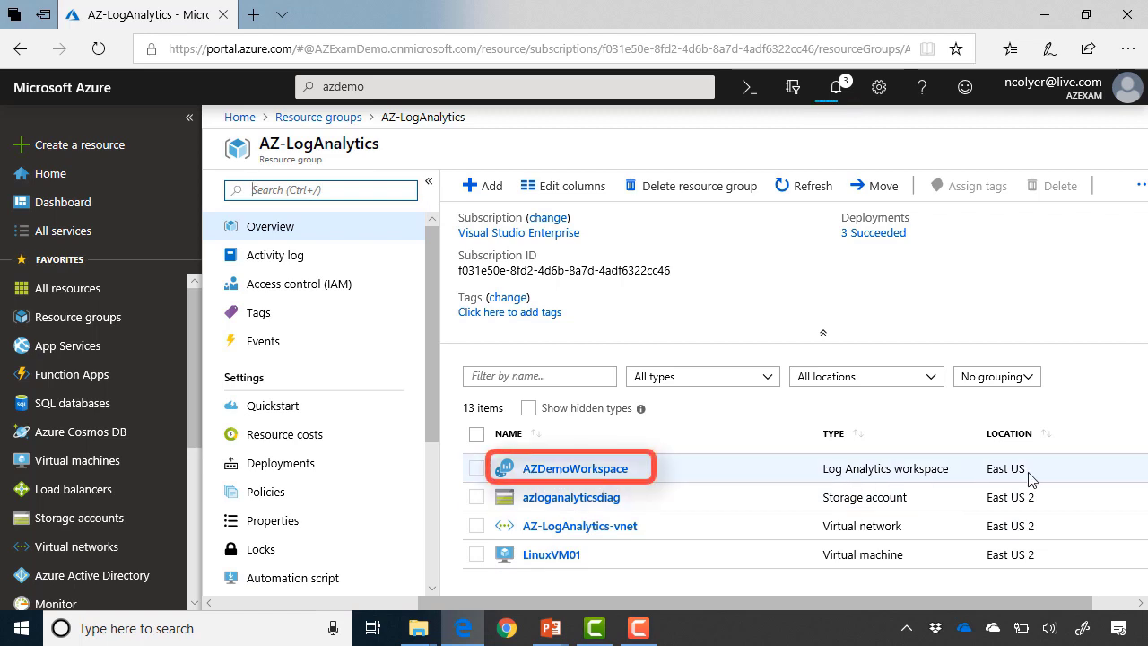
Open AZDemoWorkspace and review its overview guidance and the options under Workspace Data Sources
{"action": "left_click", "coordinate": [609, 469]}
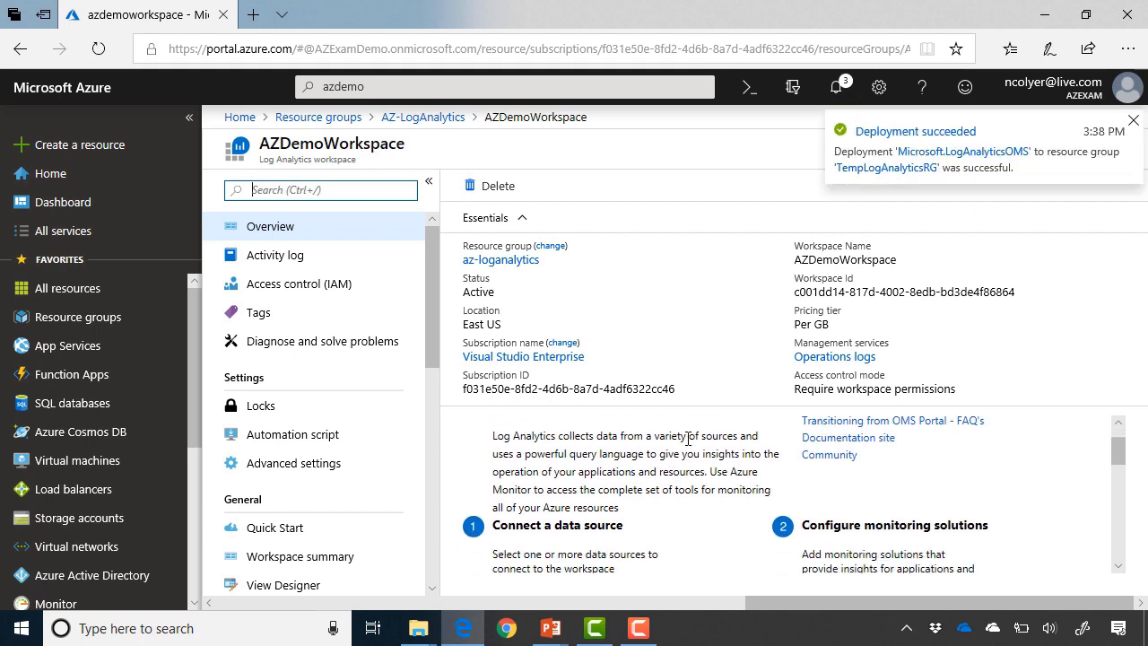
{"action": "scroll", "coordinate": [687, 438], "scroll_direction": "down", "scroll_amount": 2}
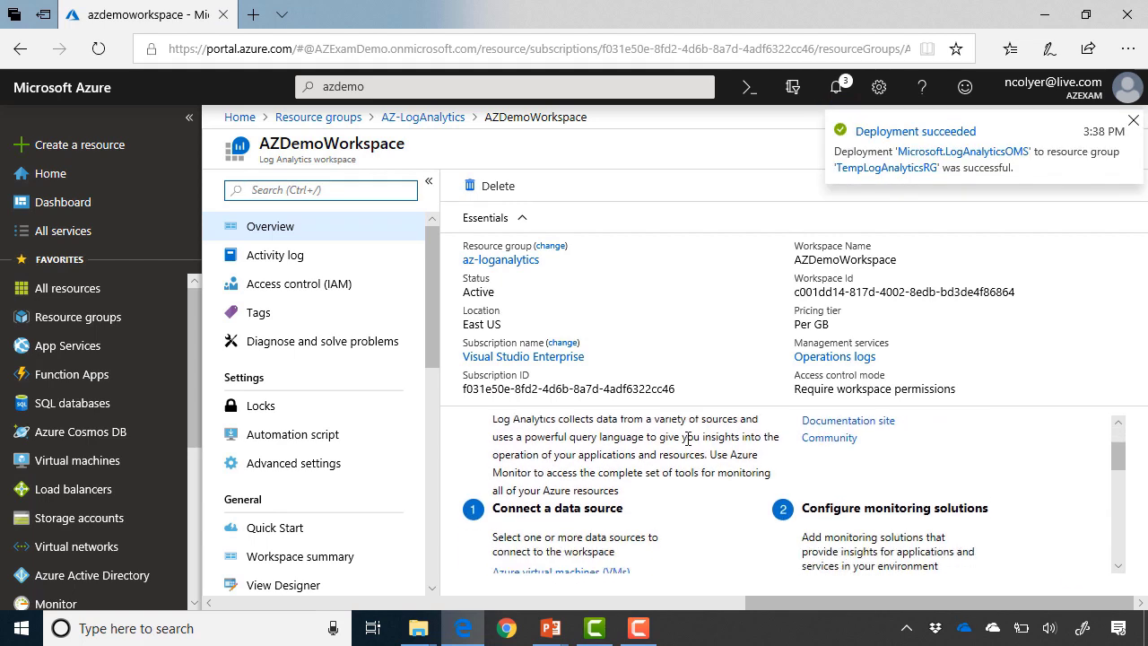
{"action": "scroll", "coordinate": [702, 515], "scroll_direction": "down", "scroll_amount": 1}
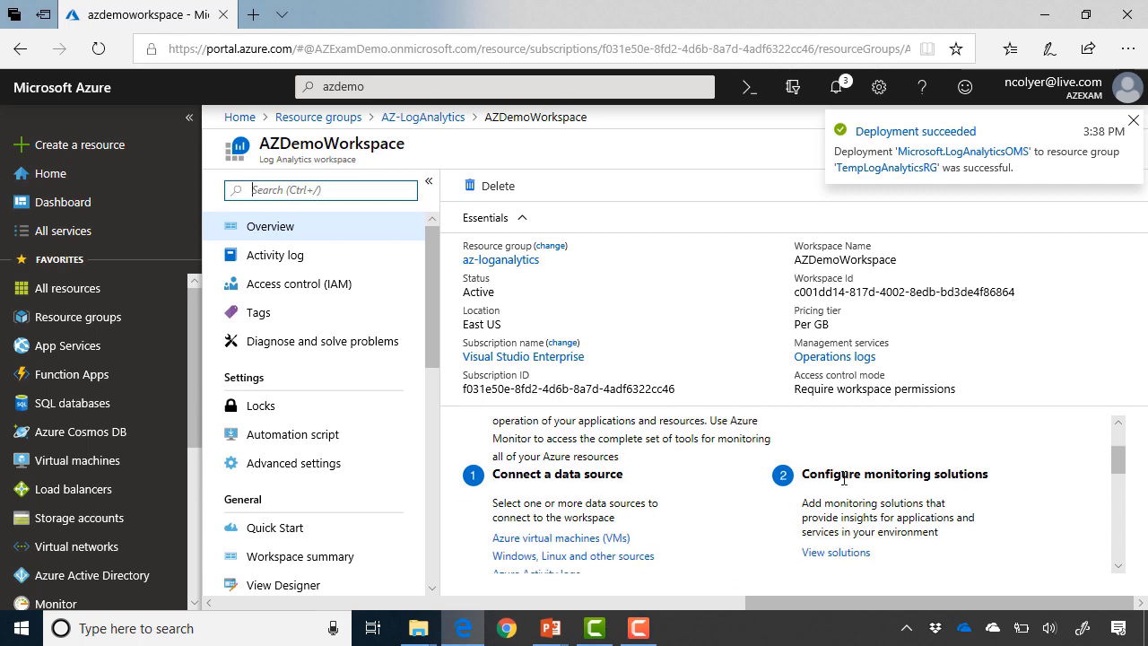
{"action": "scroll", "coordinate": [839, 506], "scroll_direction": "down", "scroll_amount": 5}
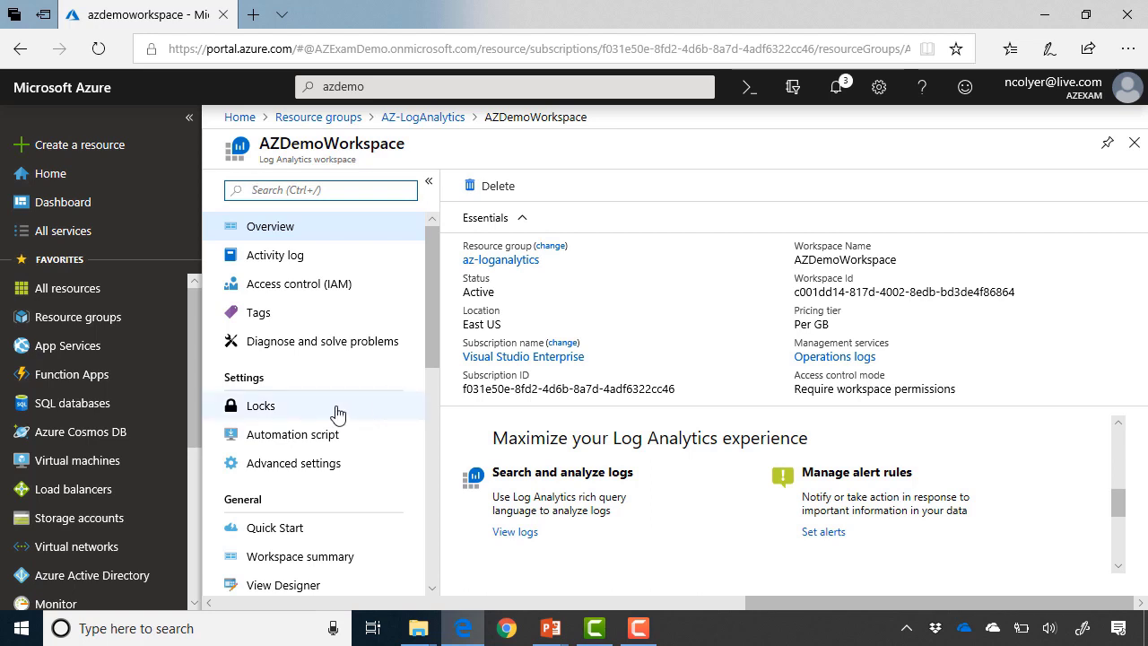
{"action": "scroll", "coordinate": [336, 412], "scroll_direction": "down", "scroll_amount": 3}
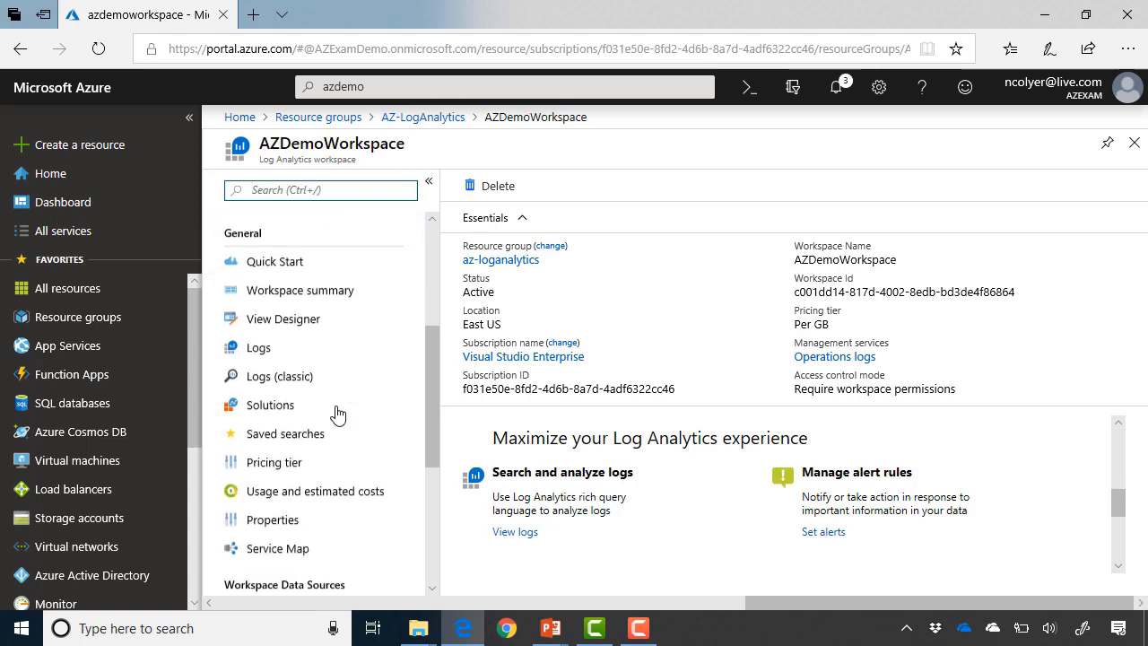
{"action": "scroll", "coordinate": [336, 412], "scroll_direction": "down", "scroll_amount": 3}
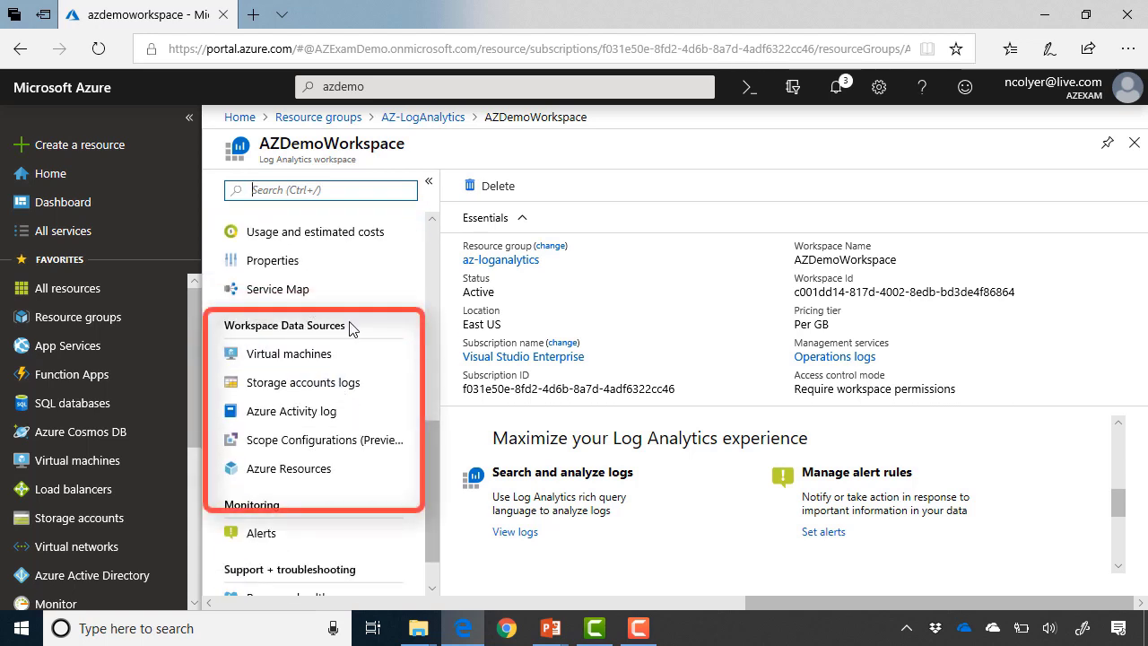
Connect the LinuxVM01 virtual machine to AZDemoWorkspace and return to the workspace's virtual machine list
{"action": "left_click", "coordinate": [322, 352]}
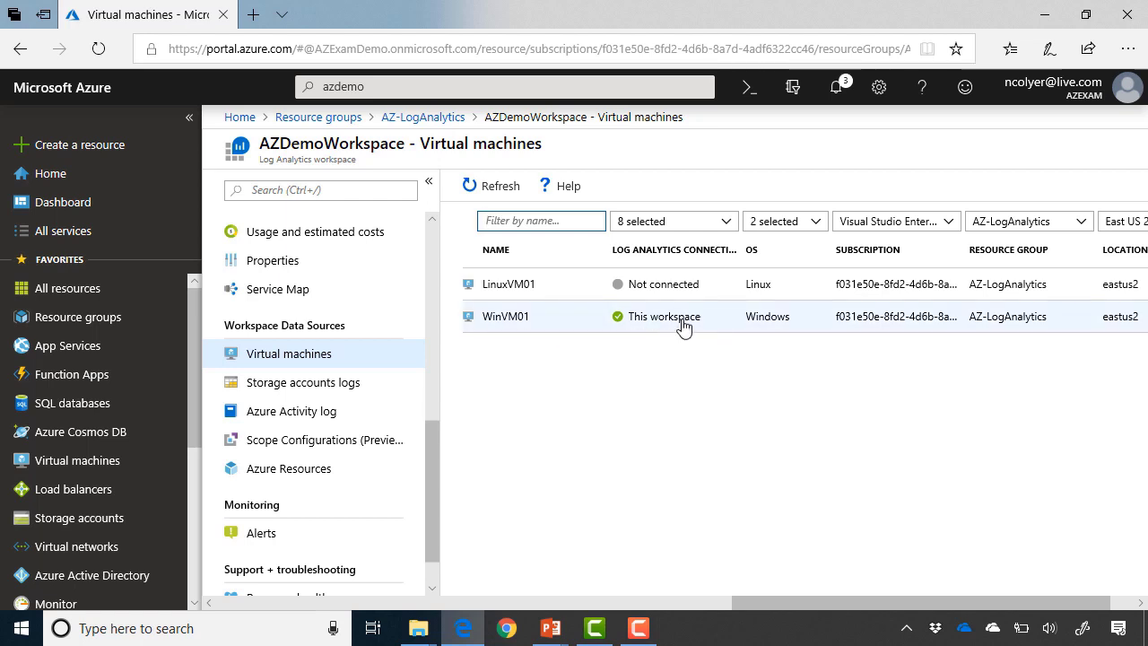
{"action": "left_click", "coordinate": [538, 298]}
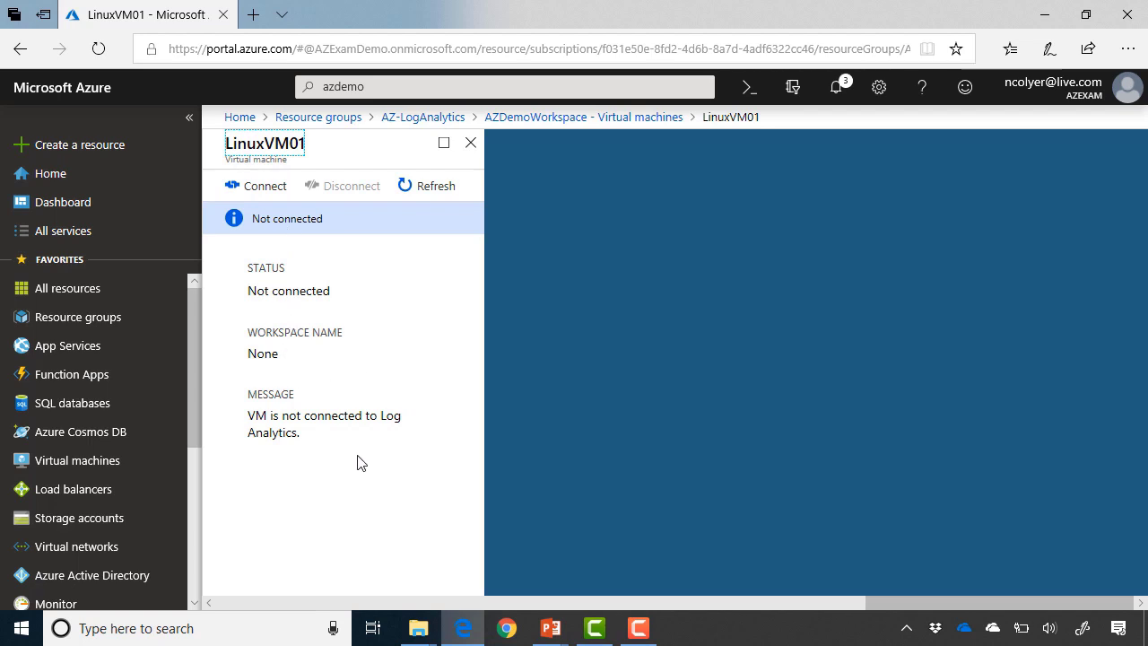
{"action": "left_click", "coordinate": [262, 187]}
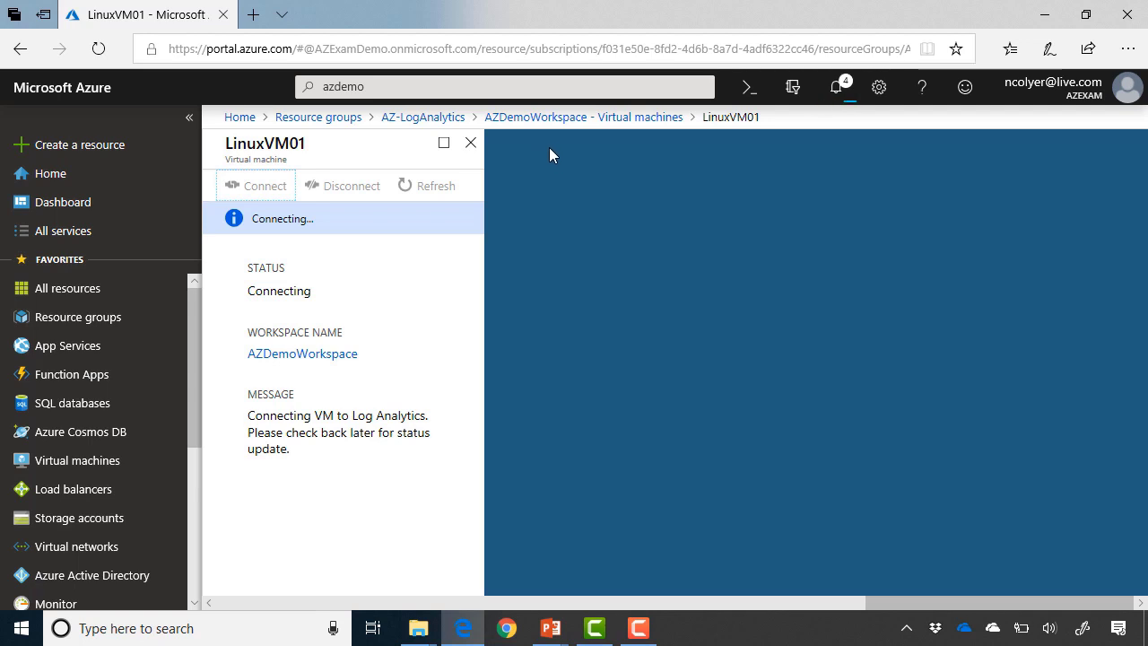
{"action": "left_click", "coordinate": [579, 124]}
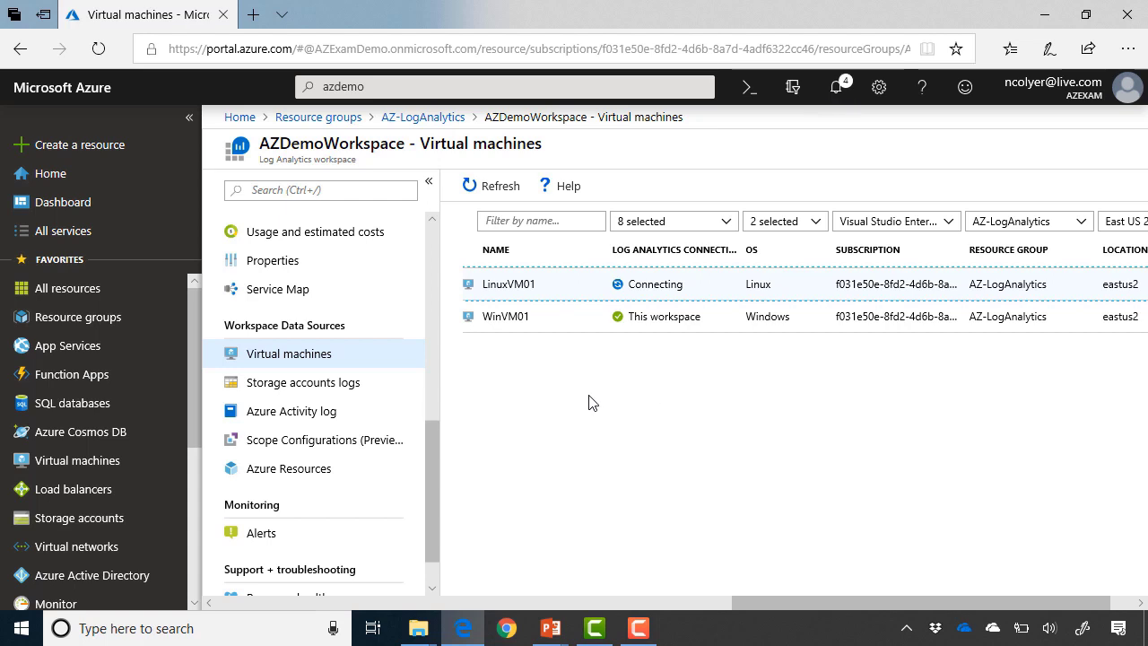
Open the workspace's advanced settings and review the connected sources for Windows and Linux servers
{"action": "scroll", "coordinate": [384, 422], "scroll_direction": "up", "scroll_amount": 5}
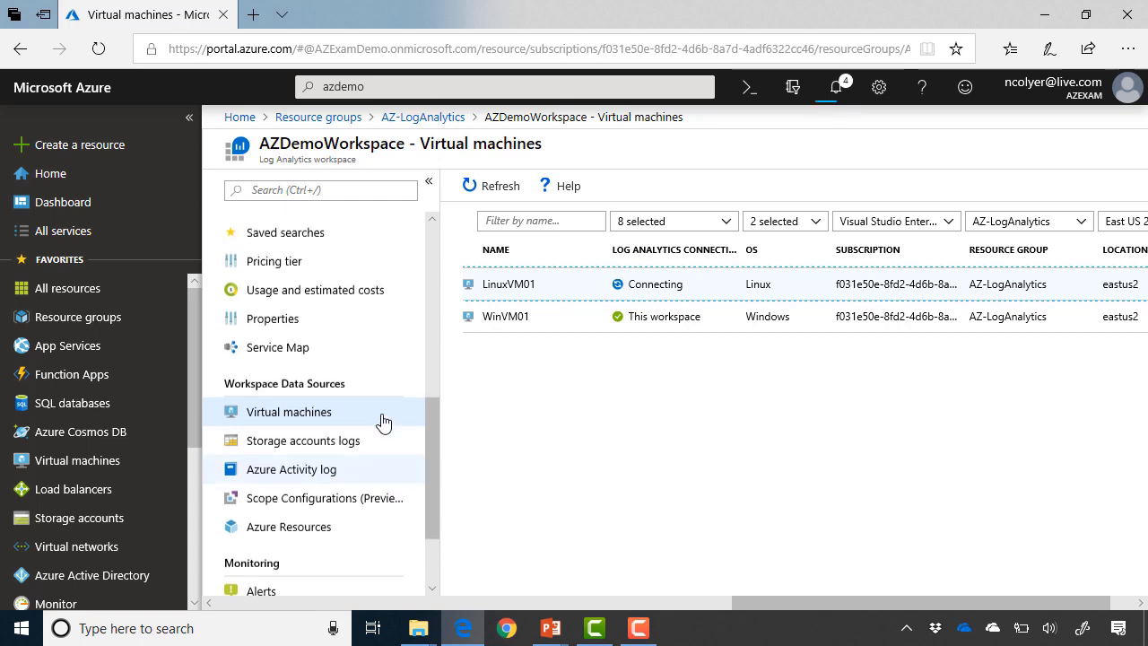
{"action": "scroll", "coordinate": [384, 421], "scroll_direction": "up", "scroll_amount": 3}
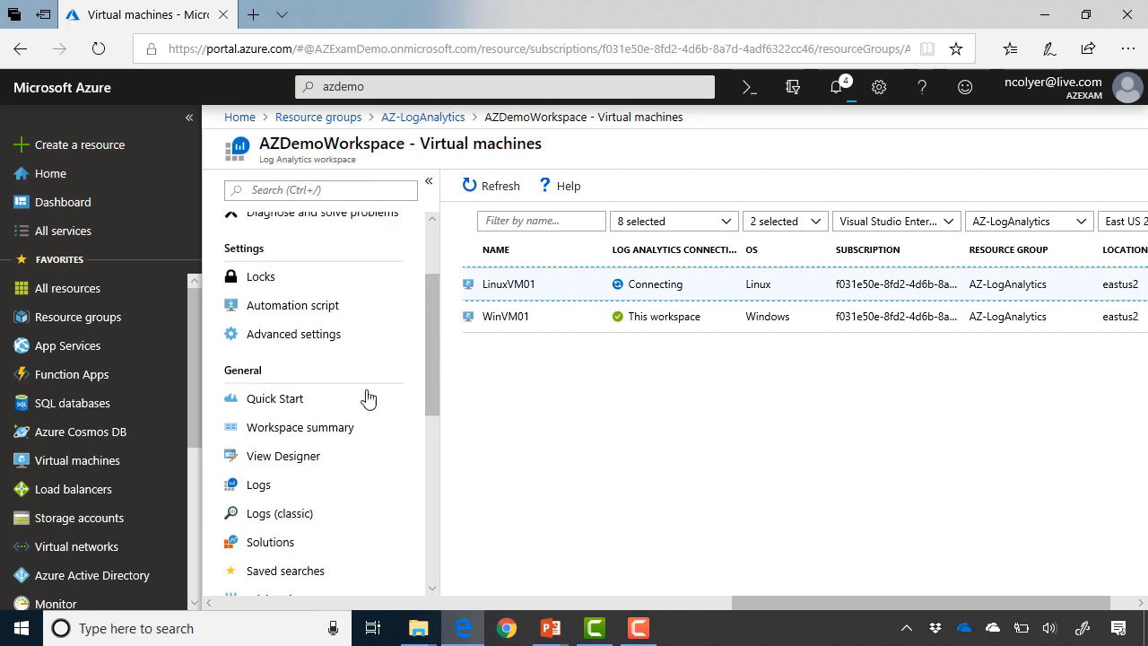
{"action": "left_click", "coordinate": [341, 344]}
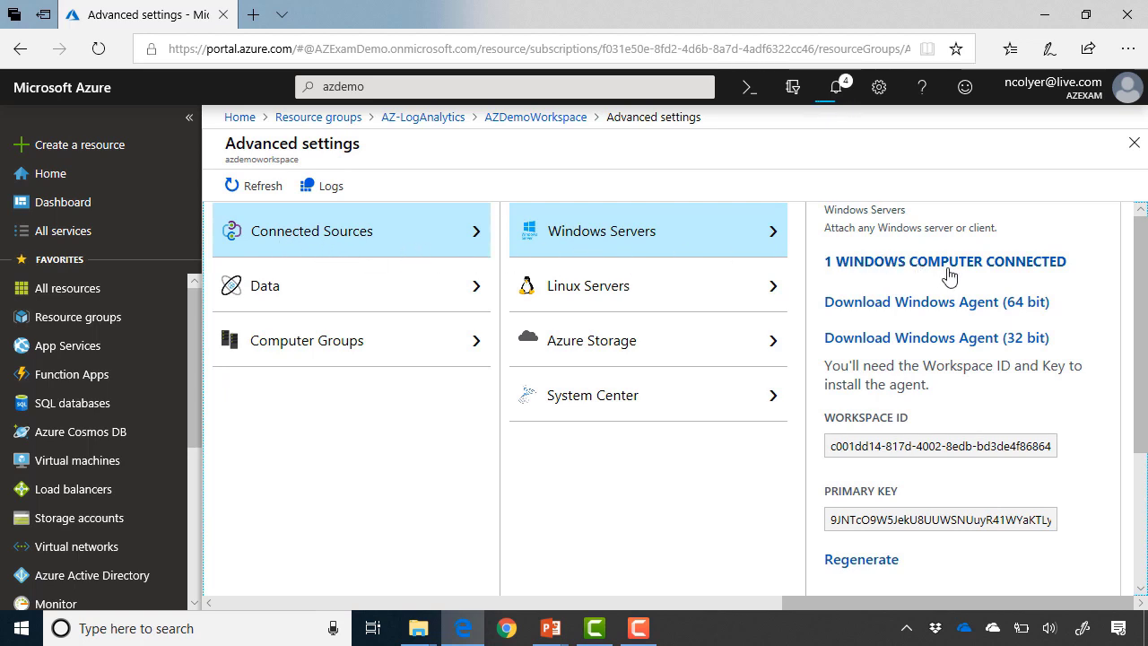
{"action": "left_click", "coordinate": [702, 301]}
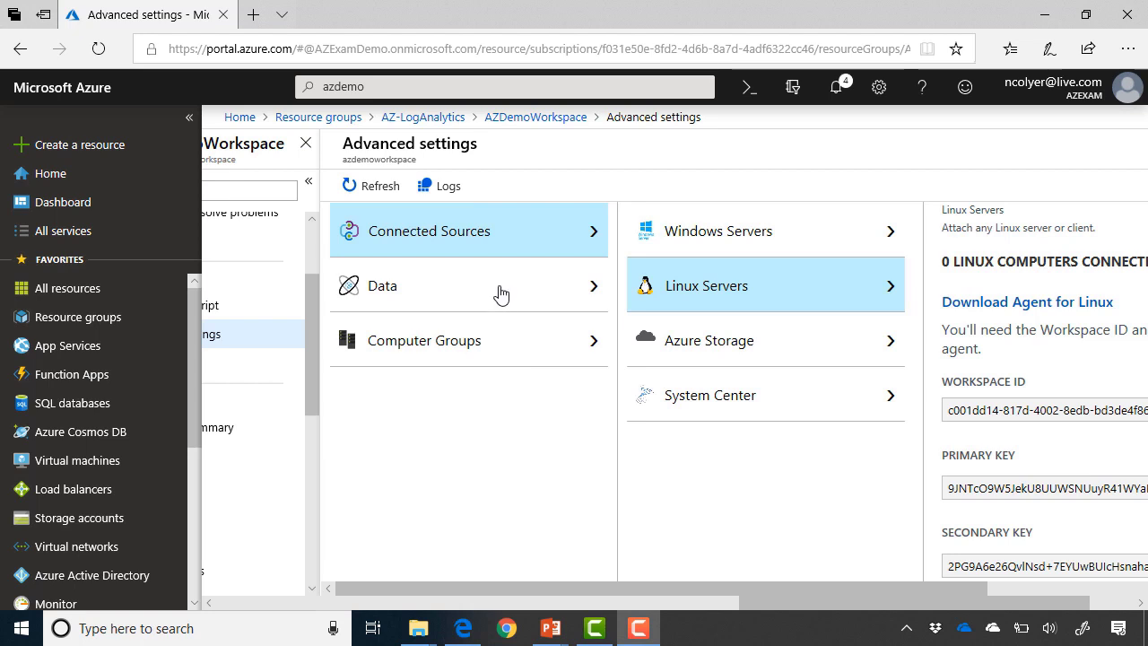
Add the System log to the Windows event logs collected by the workspace
{"action": "left_click", "coordinate": [502, 289]}
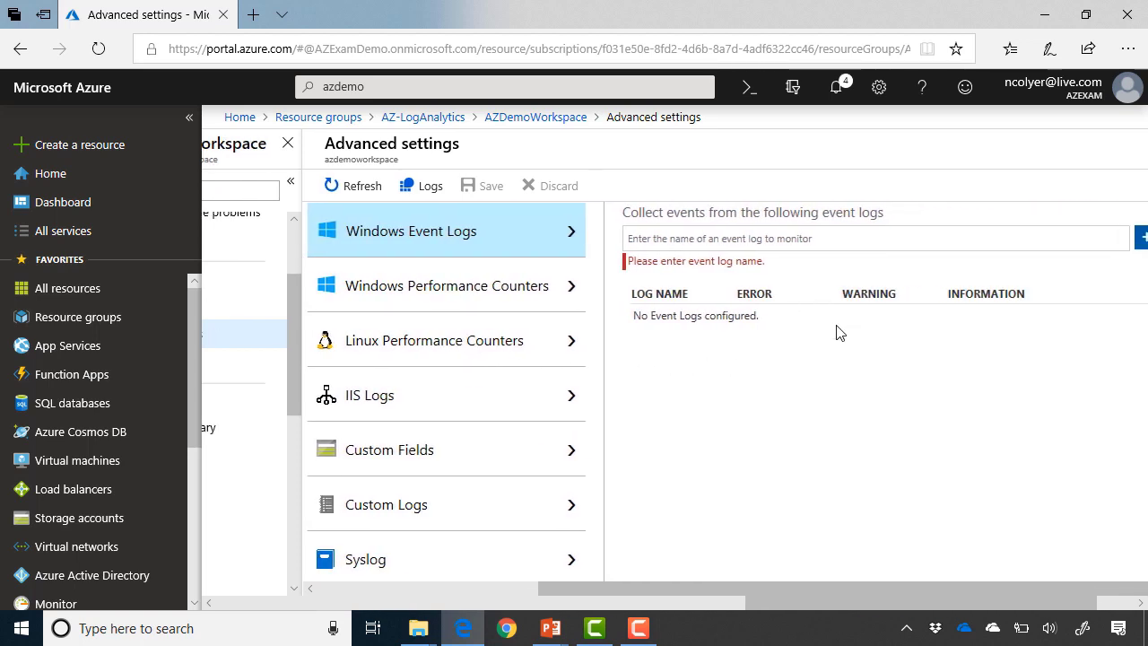
{"action": "left_click", "coordinate": [808, 239]}
{"action": "type", "text": "System"}
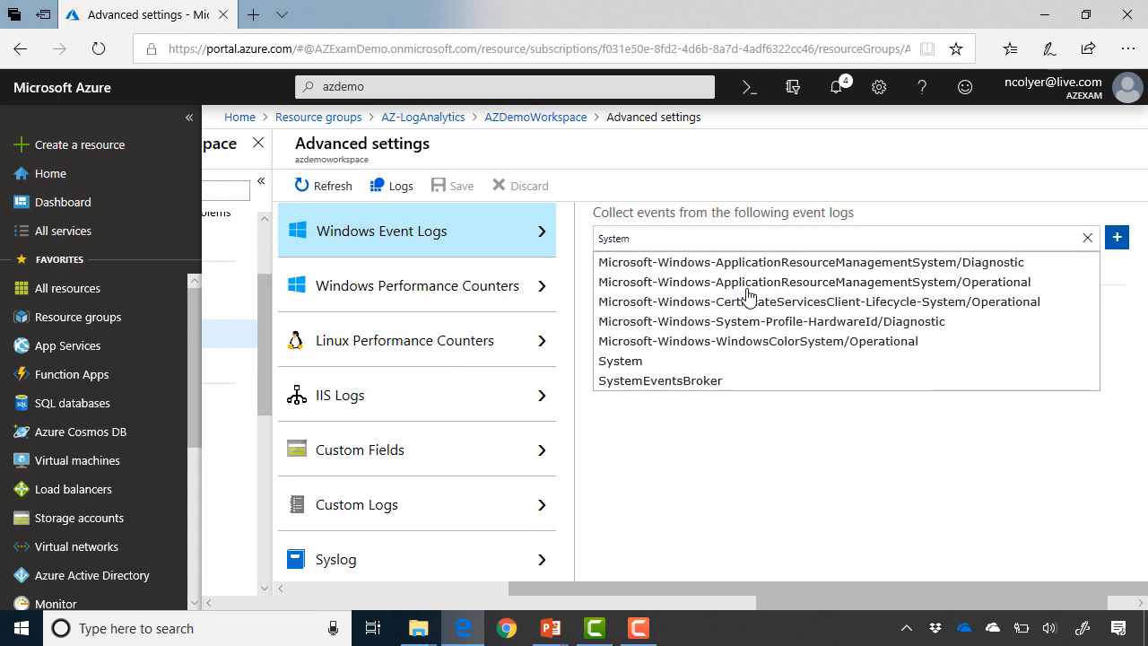
{"action": "left_click", "coordinate": [650, 368]}
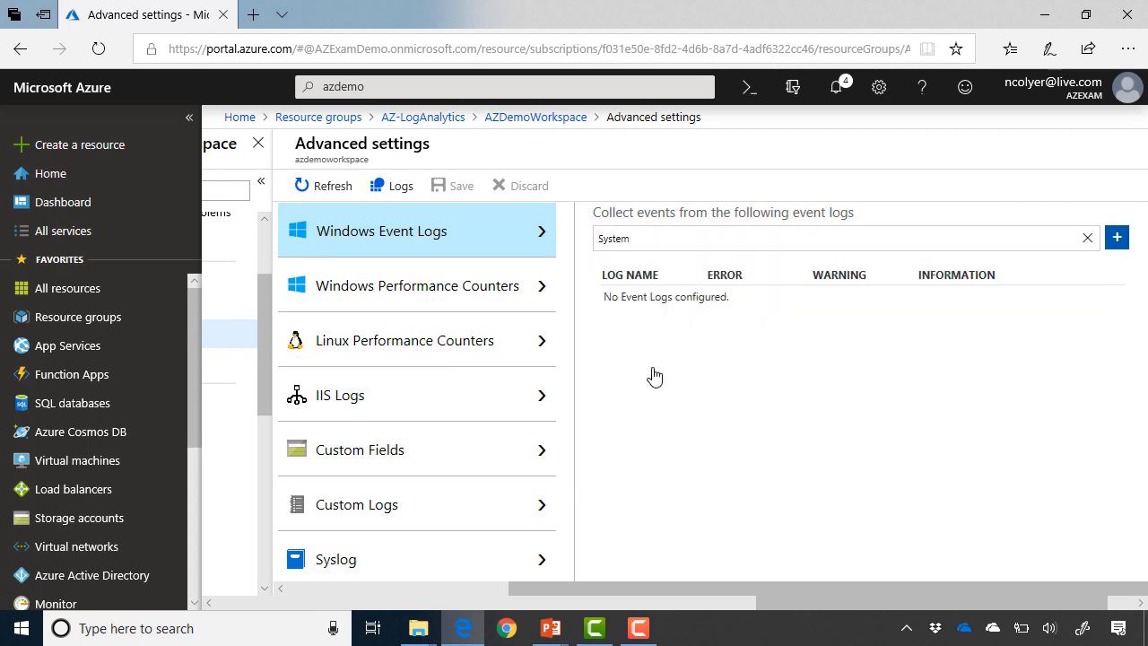
{"action": "left_click", "coordinate": [1117, 237]}
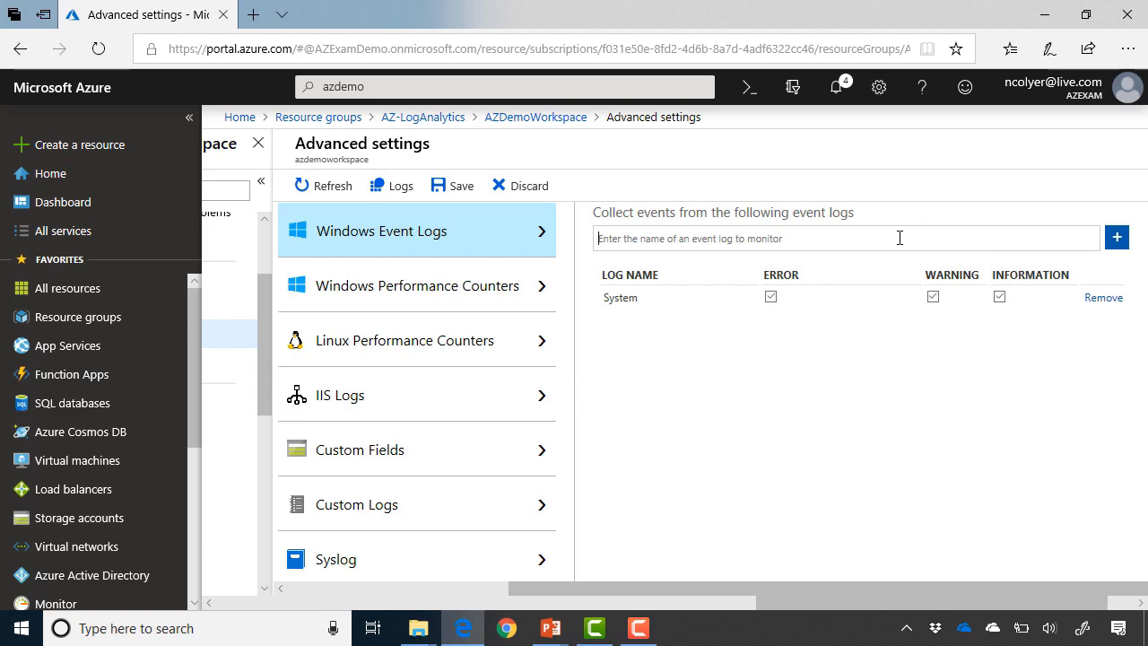
Add the Application log to the collected Windows event logs
{"action": "type", "text": "Appl"}
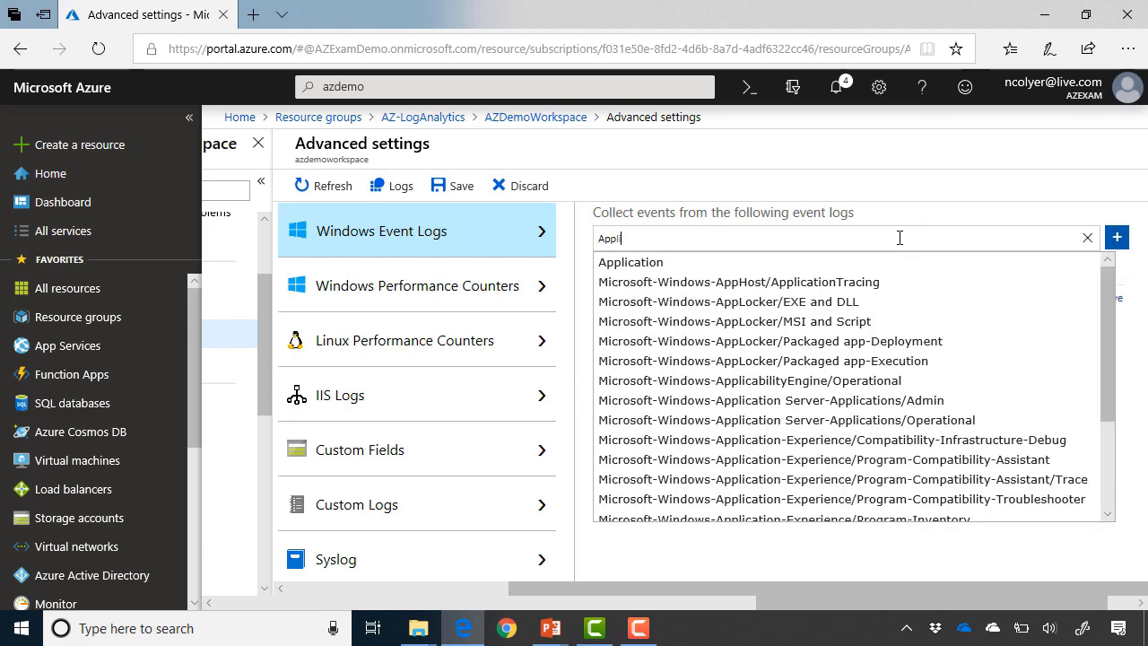
{"action": "type", "text": "ica"}
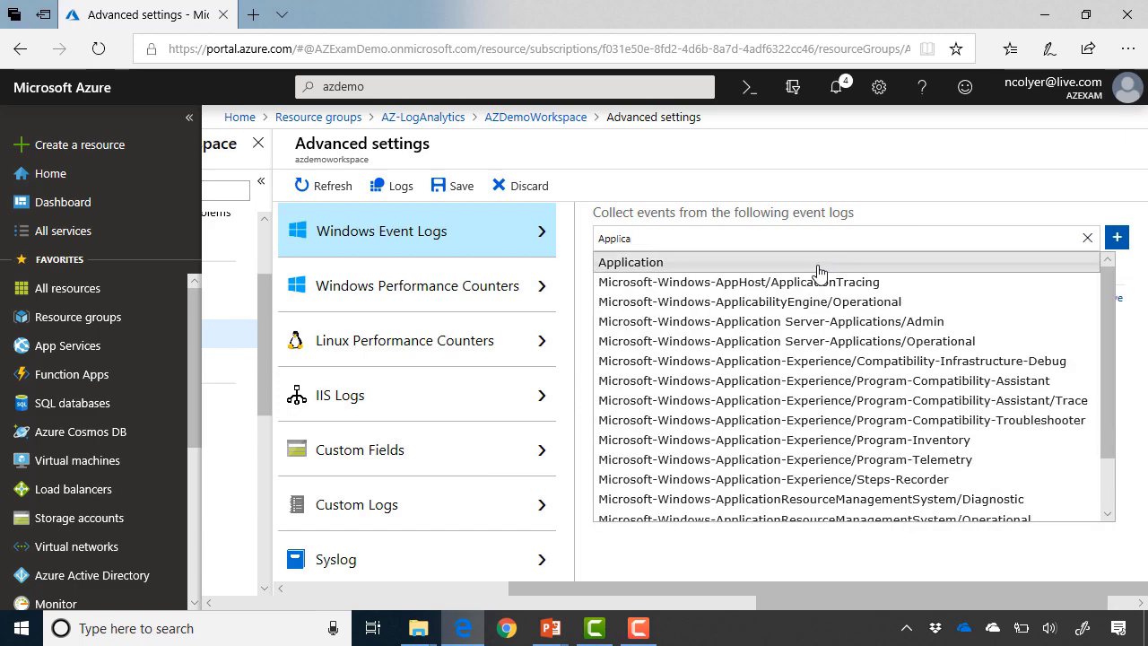
{"action": "left_click", "coordinate": [817, 265]}
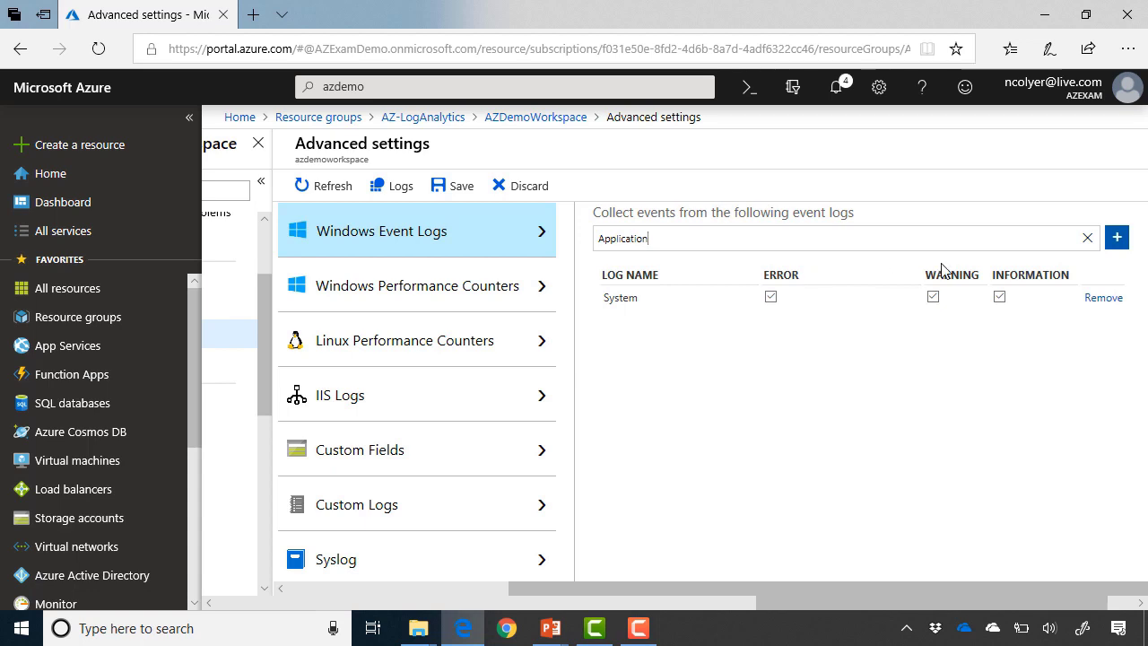
{"action": "left_click", "coordinate": [1124, 241]}
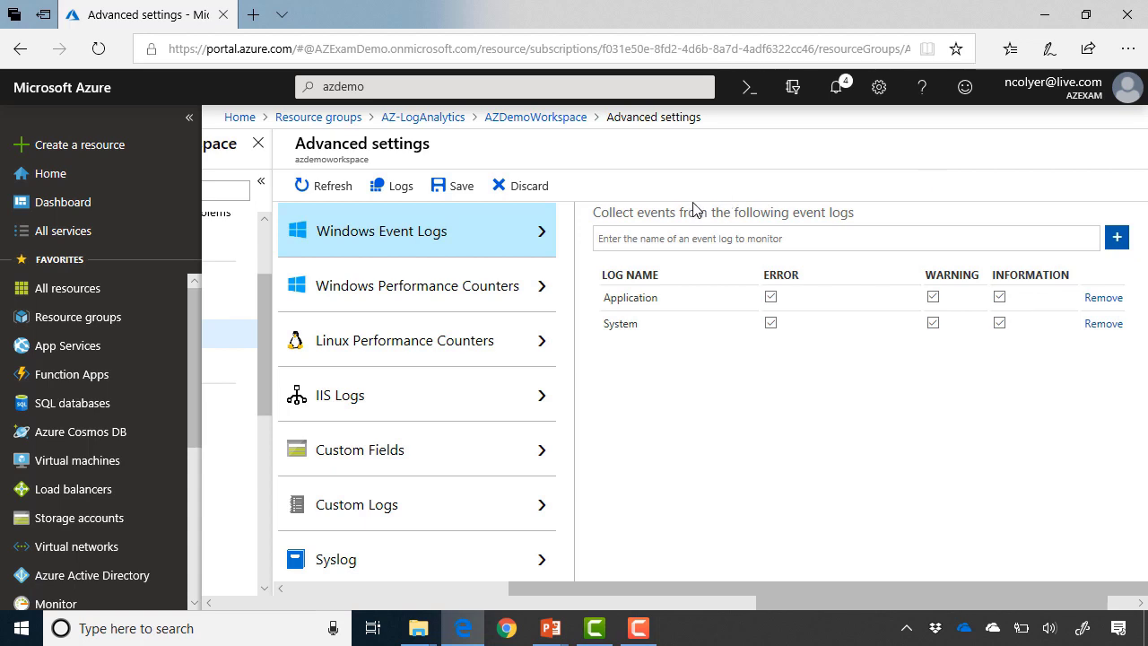
Add all the suggested common Windows performance counters to the collected data and look through the resulting list
{"action": "left_click", "coordinate": [481, 285]}
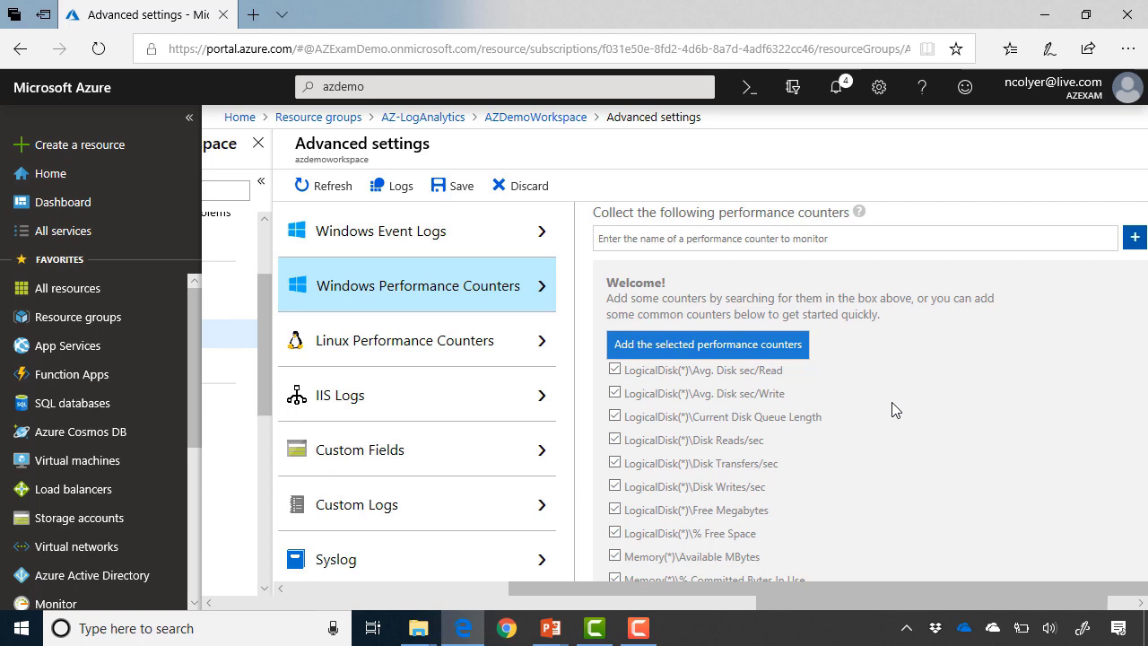
{"action": "scroll", "coordinate": [894, 410], "scroll_direction": "down", "scroll_amount": 1}
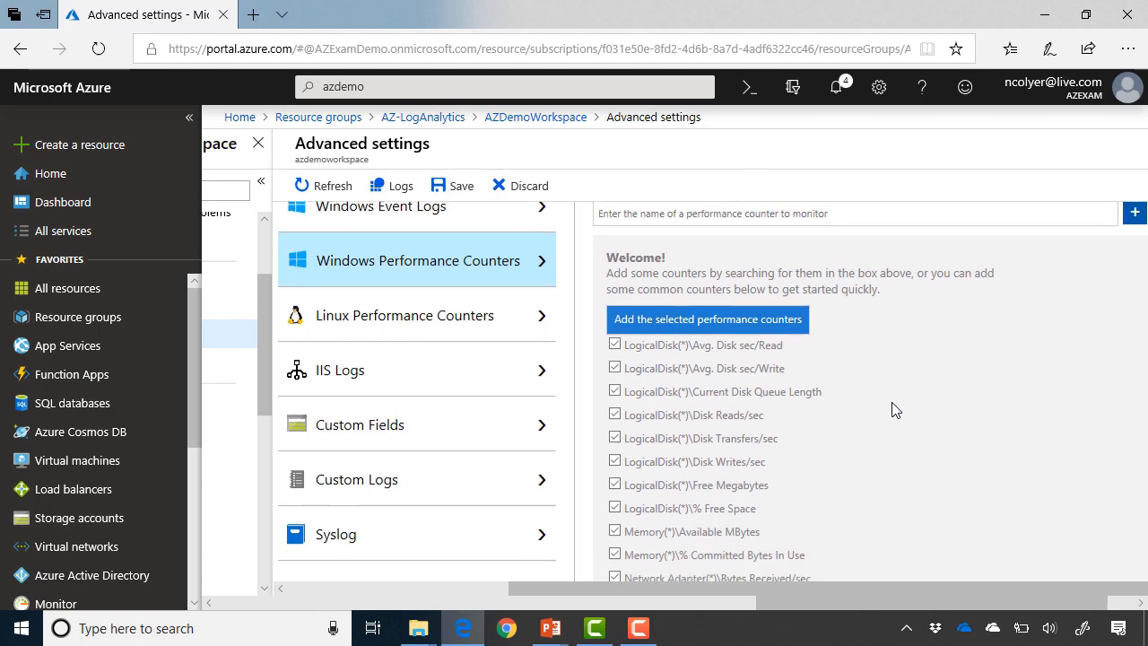
{"action": "scroll", "coordinate": [841, 425], "scroll_direction": "down", "scroll_amount": 1}
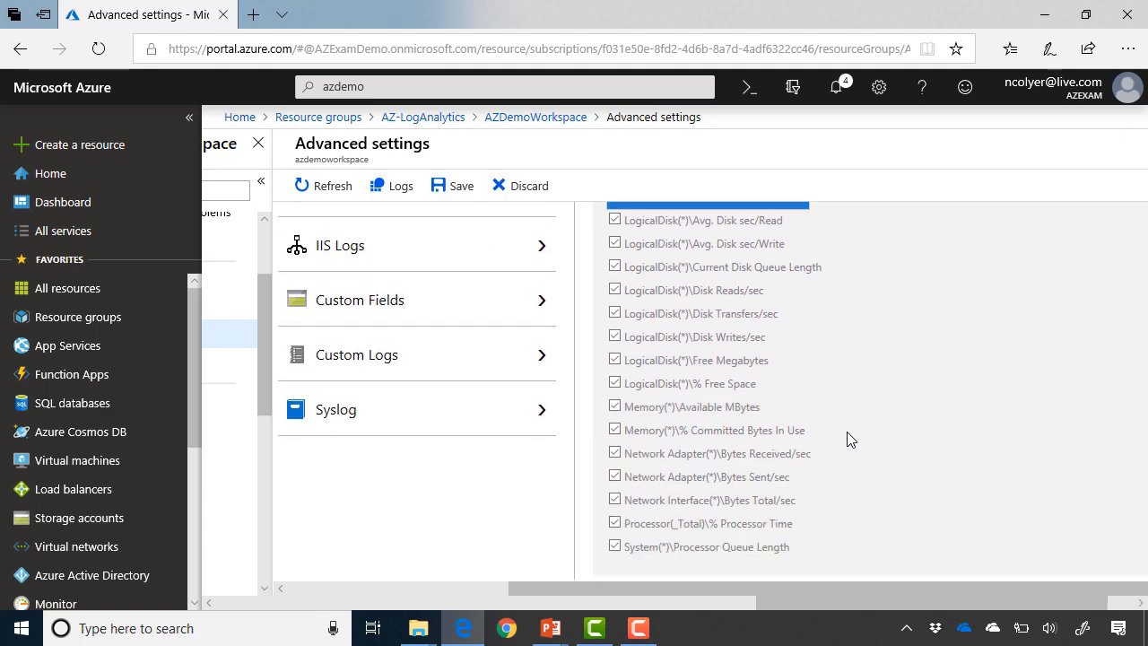
{"action": "scroll", "coordinate": [894, 452], "scroll_direction": "up", "scroll_amount": 2}
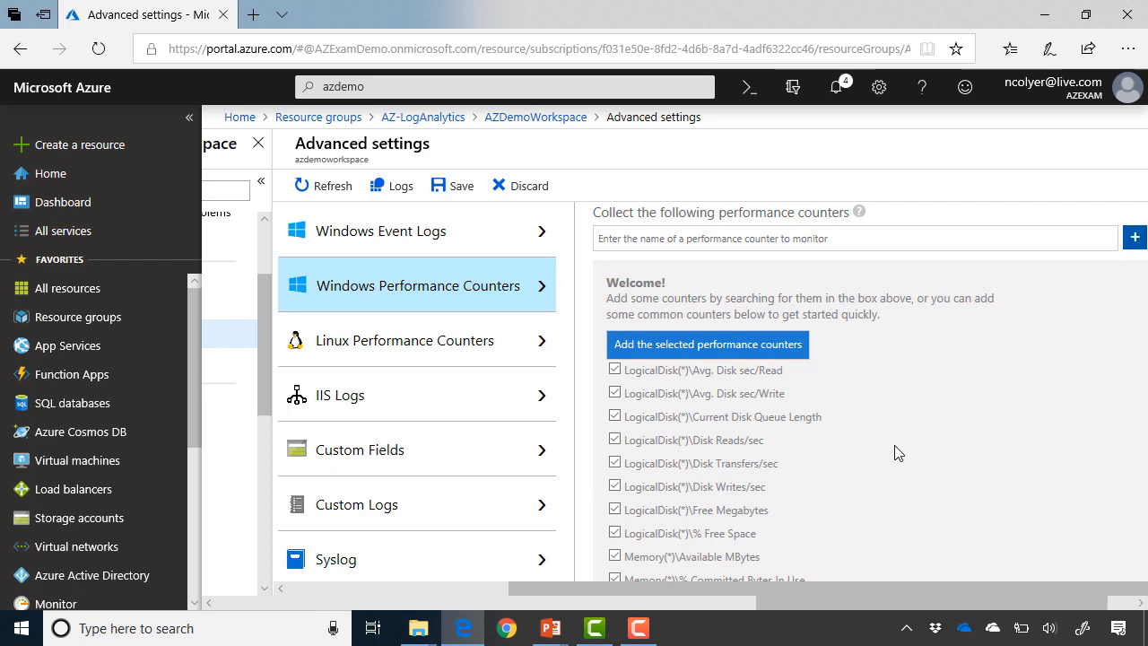
{"action": "left_click", "coordinate": [787, 350]}
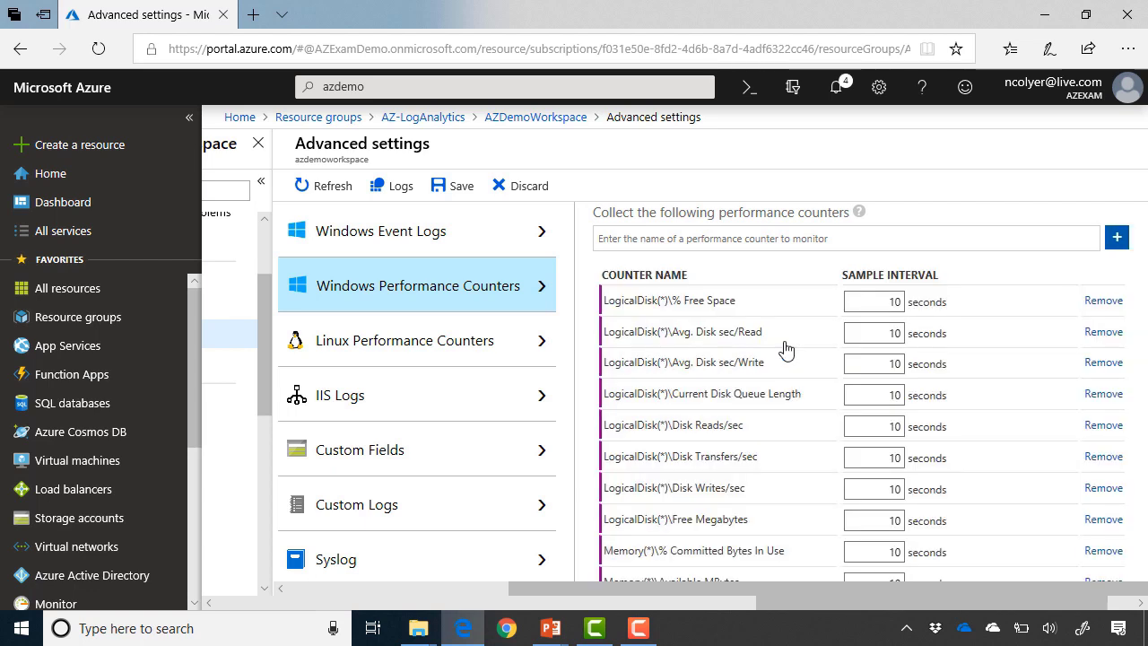
{"action": "scroll", "coordinate": [787, 350], "scroll_direction": "down", "scroll_amount": 4}
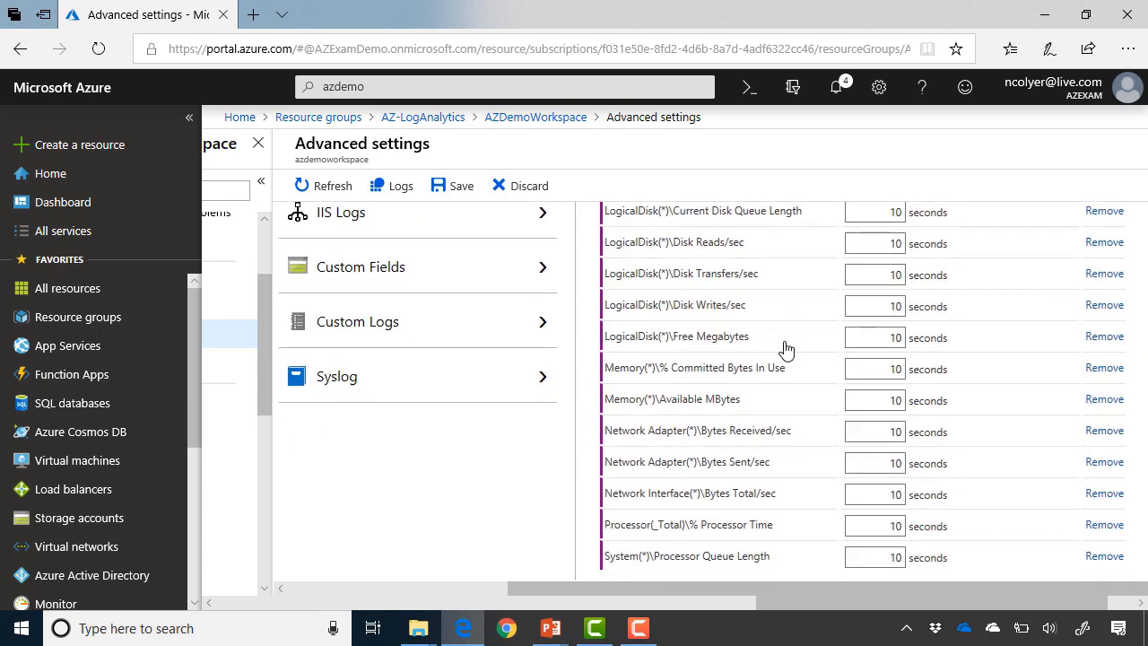
{"action": "scroll", "coordinate": [786, 350], "scroll_direction": "up", "scroll_amount": 4}
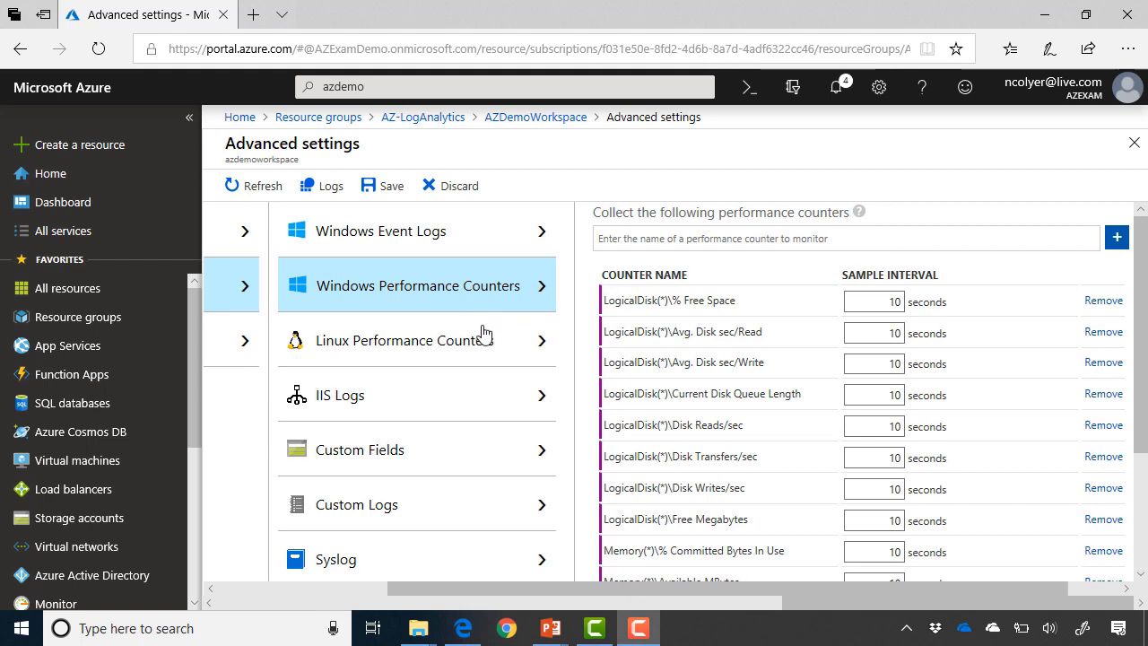
Apply the listed Linux performance counter configuration to the machines and save the advanced settings
{"action": "left_click", "coordinate": [456, 344]}
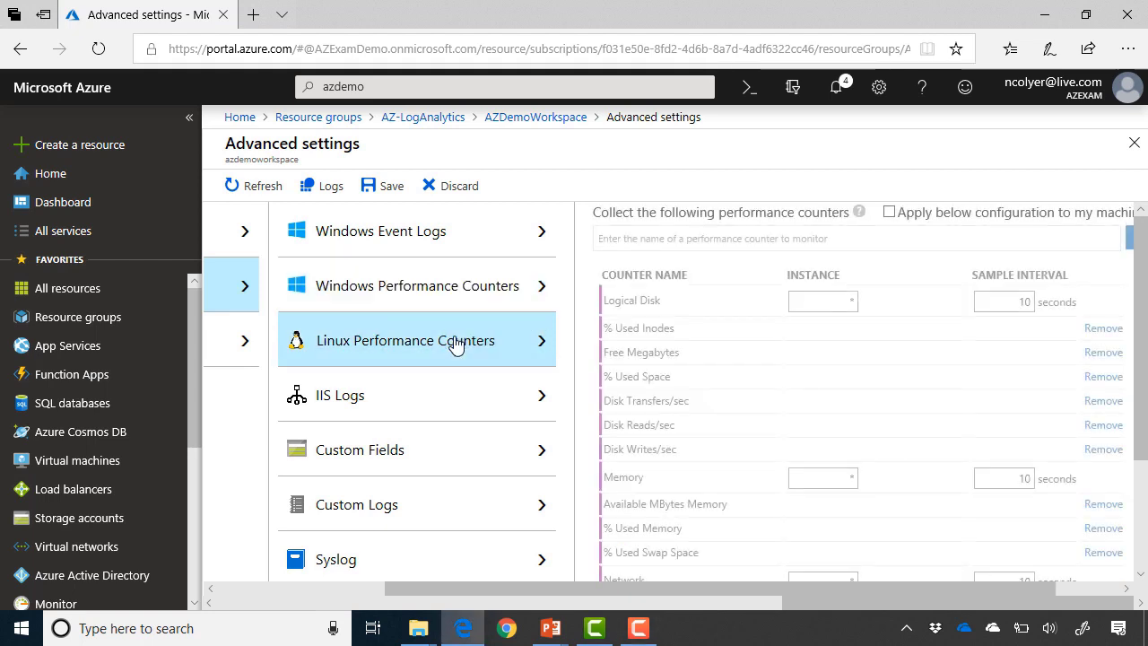
{"action": "left_click", "coordinate": [889, 214]}
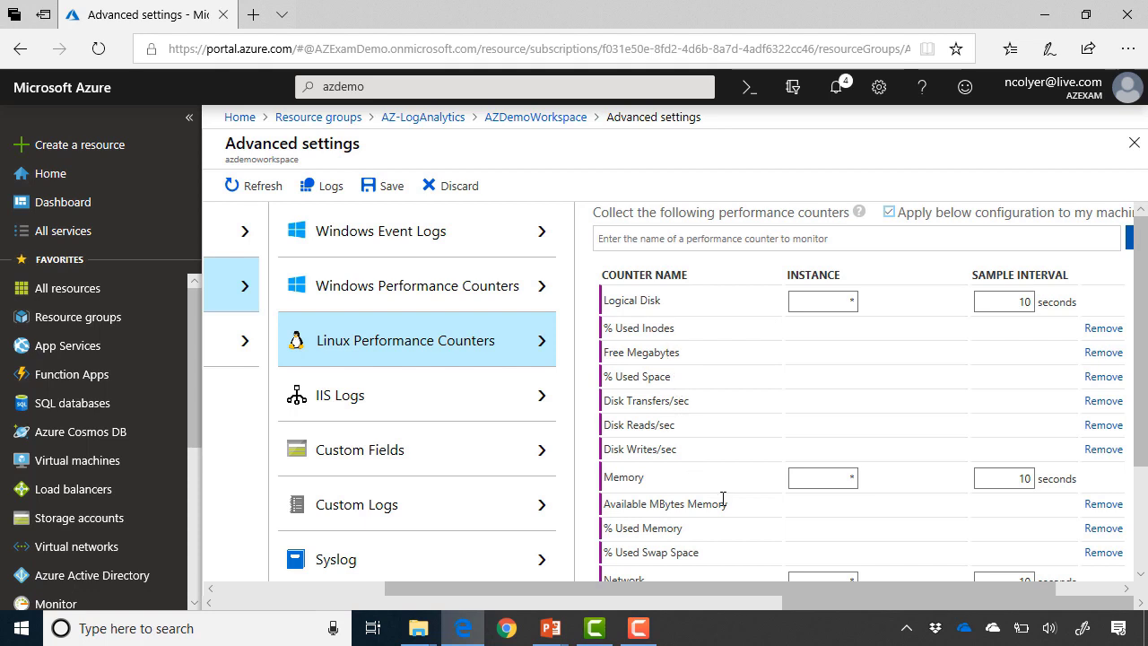
{"action": "scroll", "coordinate": [722, 499], "scroll_direction": "down", "scroll_amount": 3}
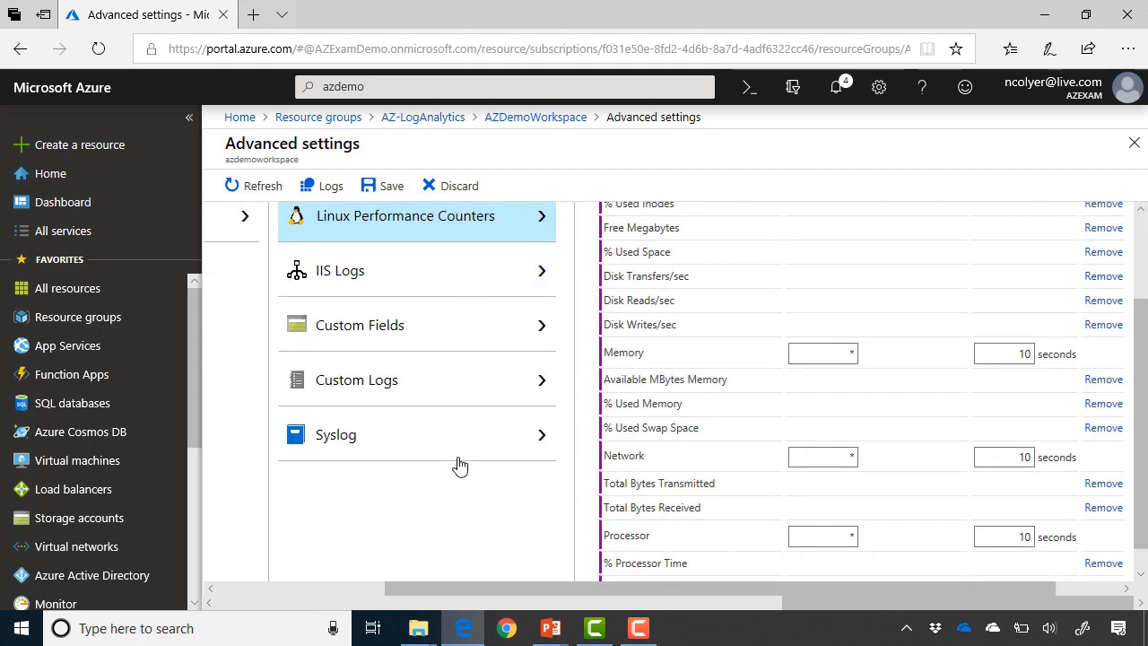
{"action": "scroll", "coordinate": [459, 465], "scroll_direction": "up", "scroll_amount": 3}
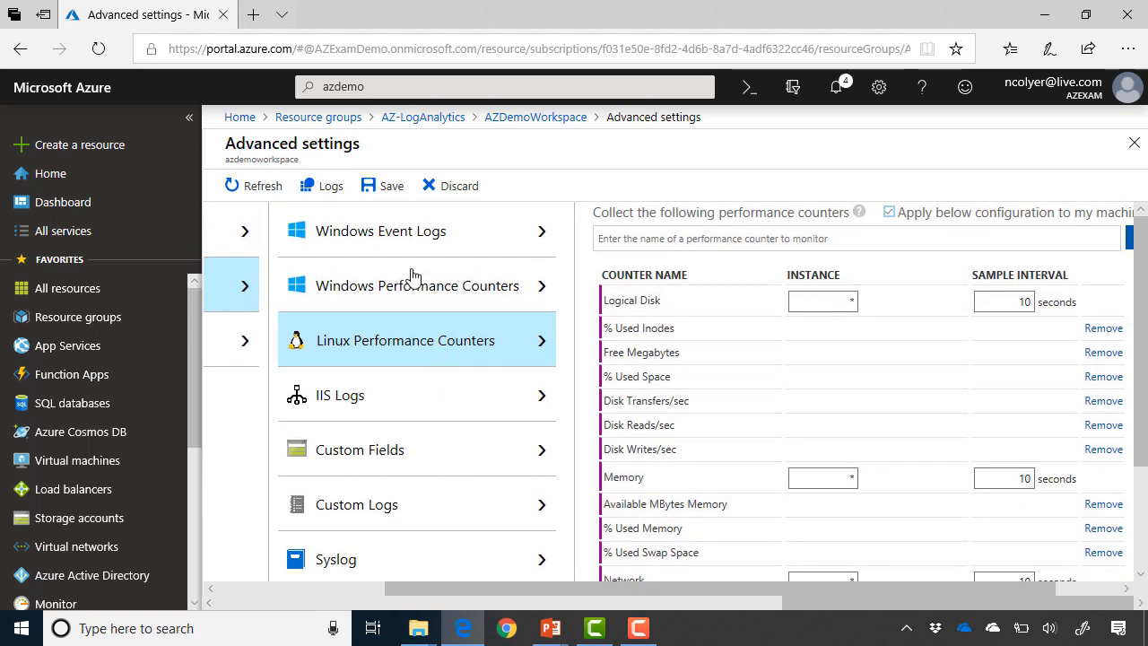
{"action": "left_click", "coordinate": [388, 192]}
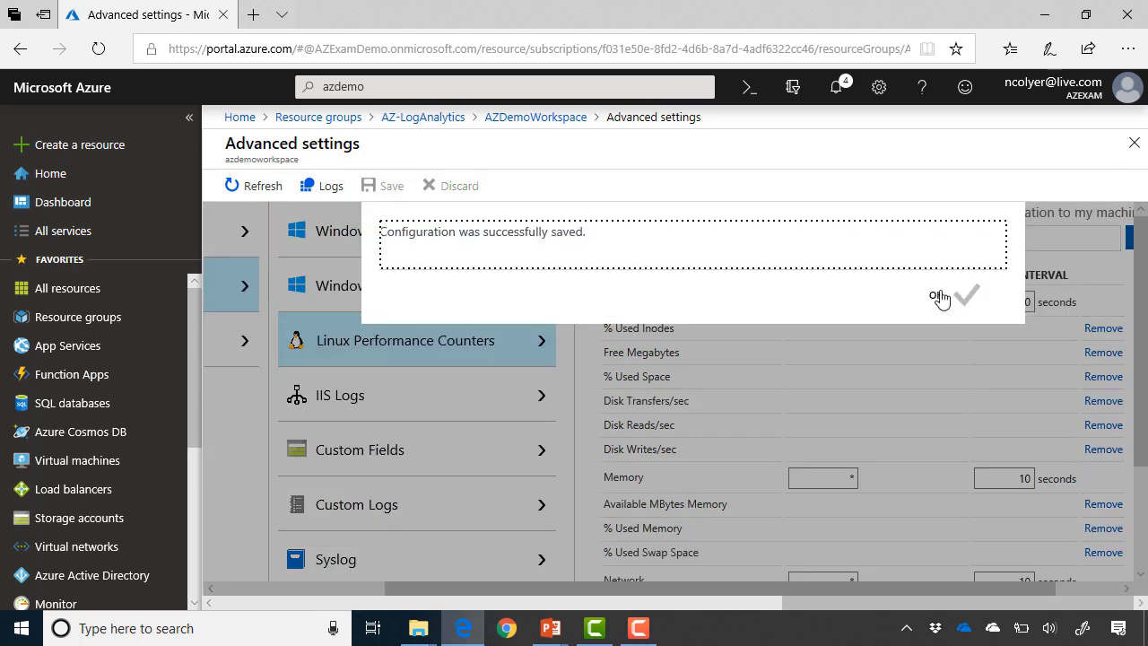
{"action": "left_click", "coordinate": [940, 298]}
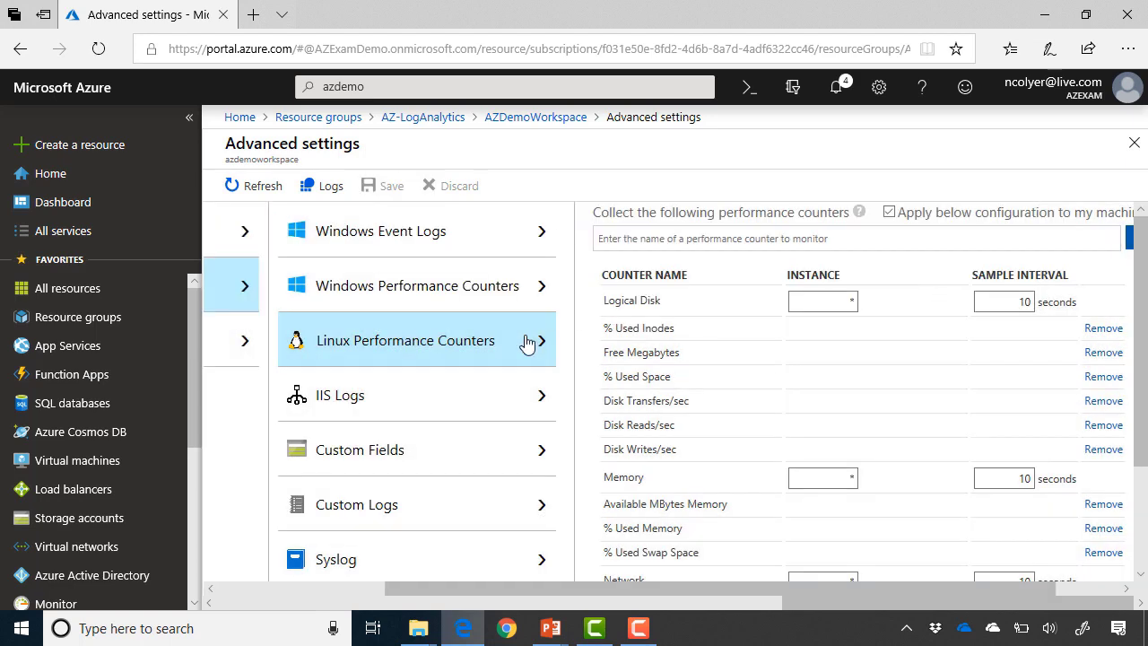
Connect the Visual Studio Enterprise subscription's Azure Activity log to AZDemoWorkspace as a data source
{"action": "left_click", "coordinate": [525, 340]}
{"action": "scroll", "coordinate": [525, 341], "scroll_direction": "left", "scroll_amount": 5}
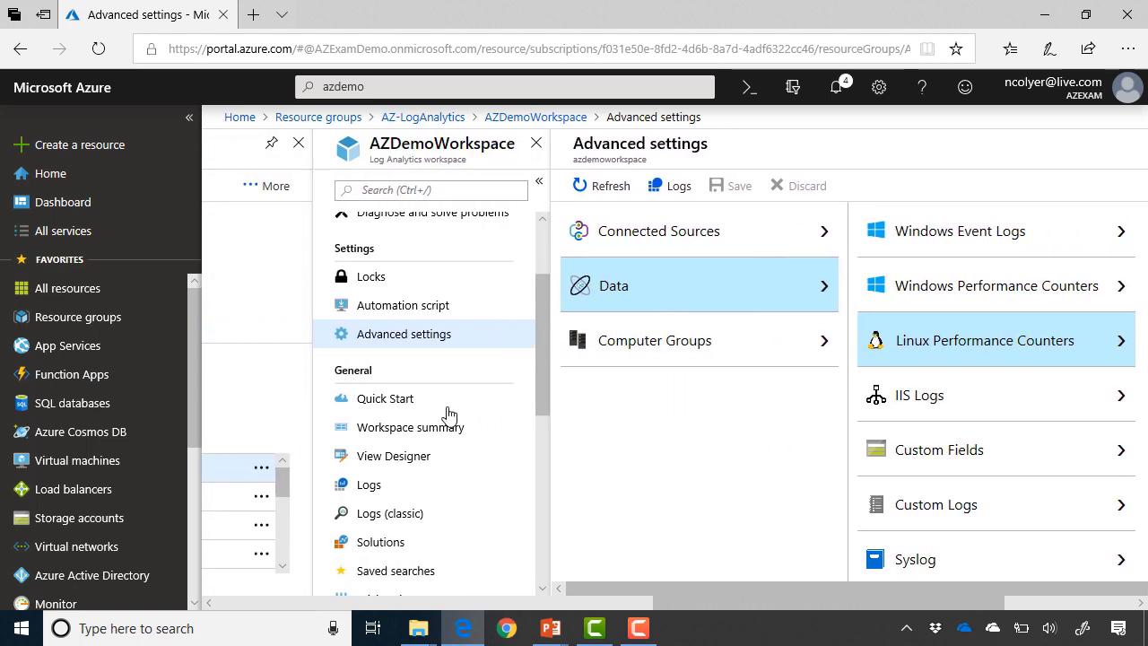
{"action": "scroll", "coordinate": [444, 425], "scroll_direction": "down", "scroll_amount": 2}
{"action": "scroll", "coordinate": [442, 434], "scroll_direction": "down", "scroll_amount": 2}
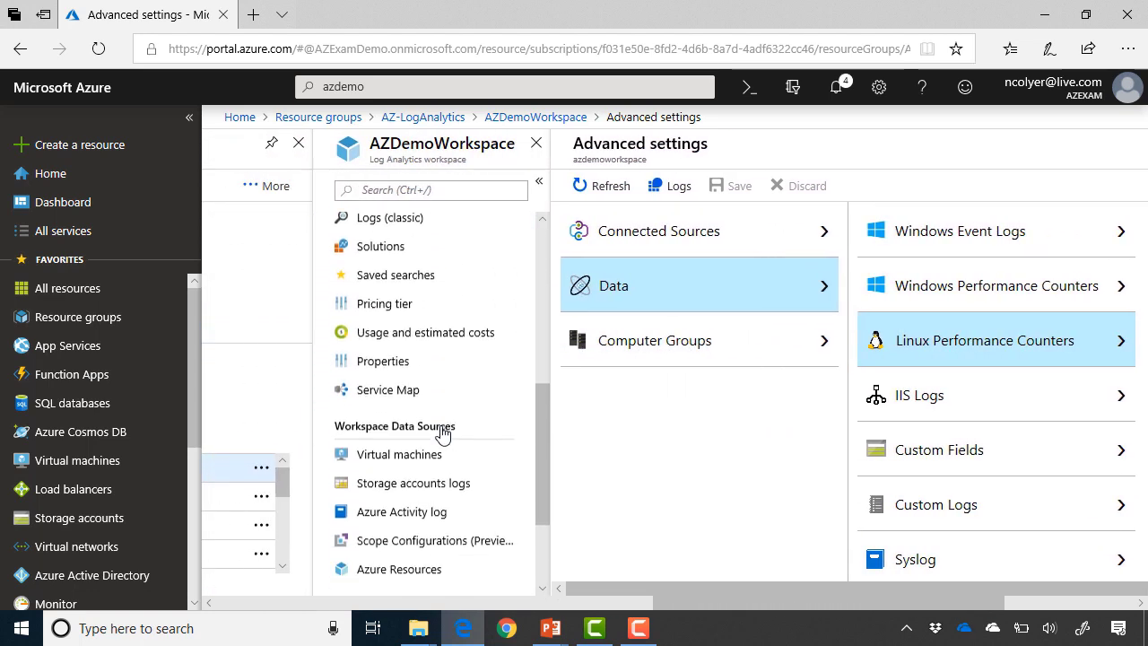
{"action": "scroll", "coordinate": [441, 435], "scroll_direction": "down", "scroll_amount": 1}
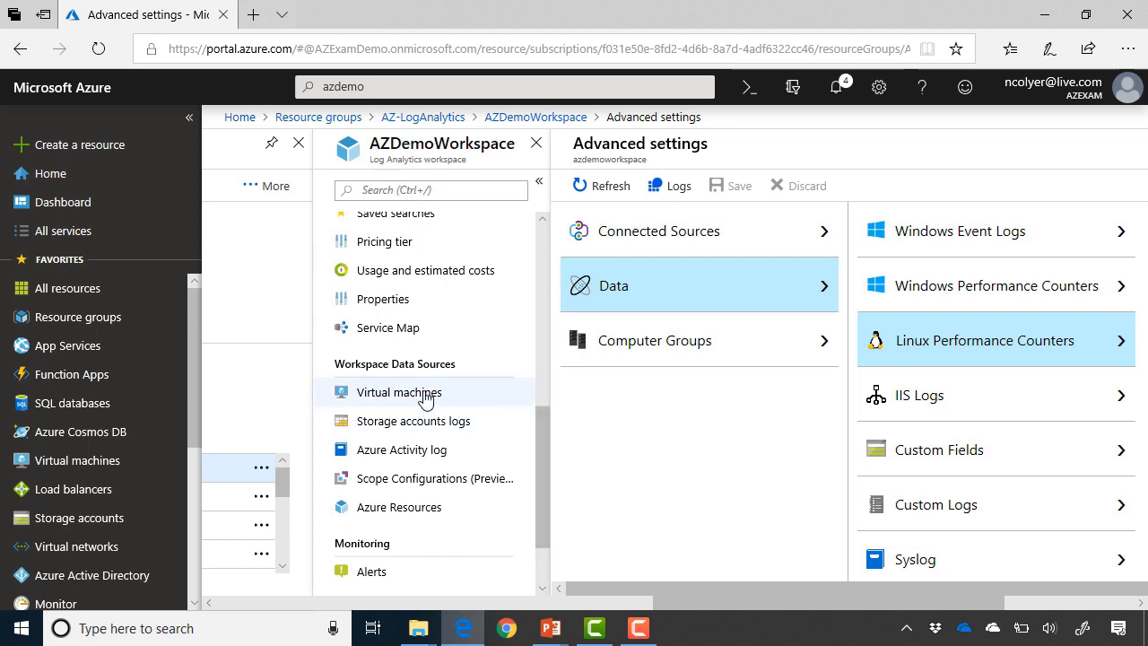
{"action": "left_click", "coordinate": [426, 465]}
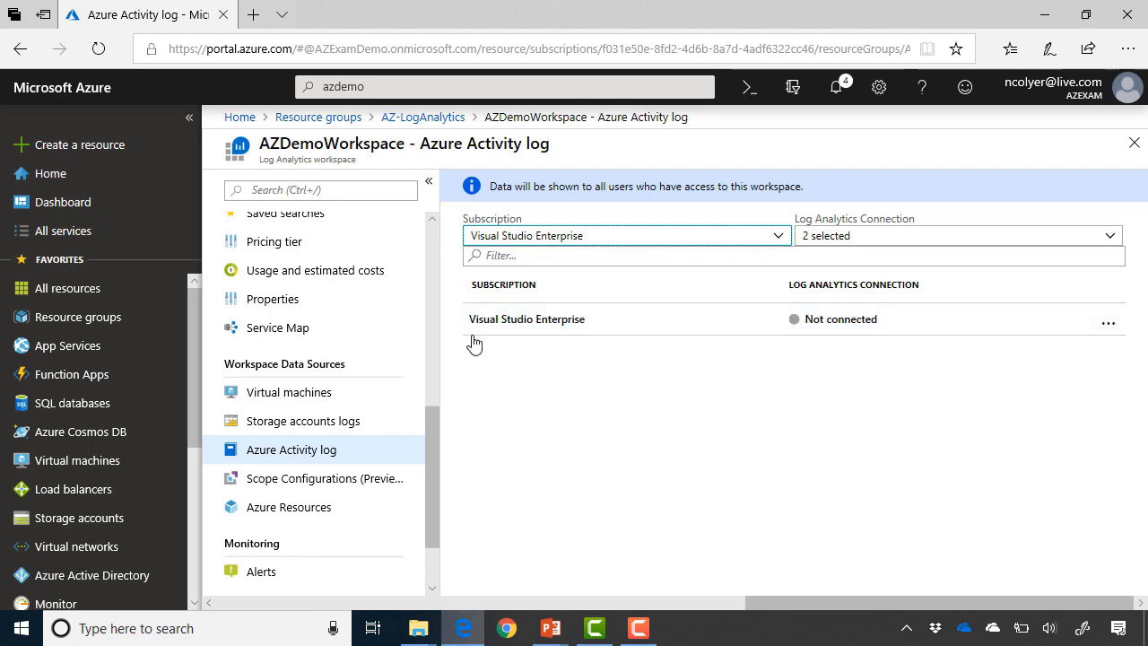
{"action": "left_click", "coordinate": [871, 327]}
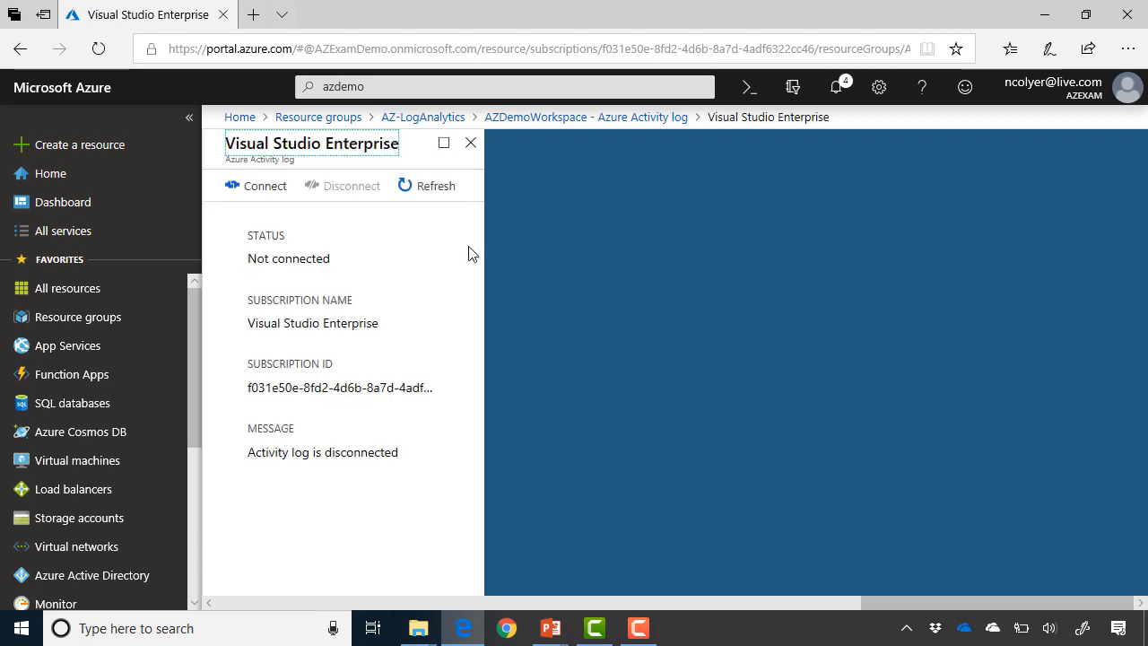
{"action": "left_click", "coordinate": [269, 197]}
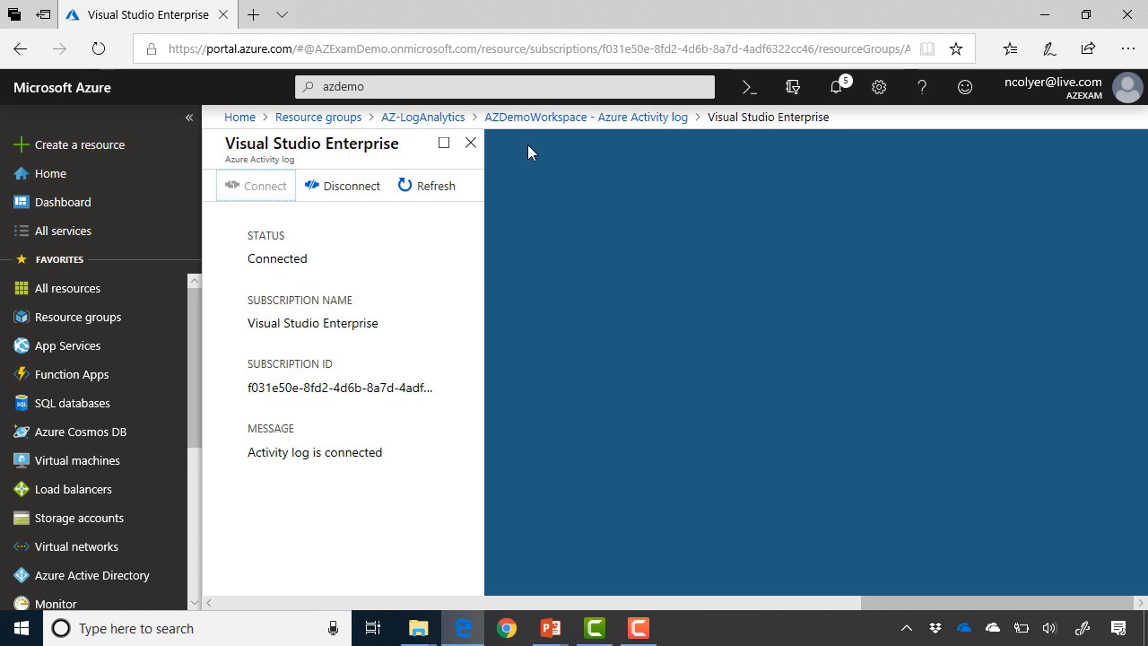
Leave the subscription's activity log connection, reopen AZDemoWorkspace from the AZ-LogAnalytics resource group and open its Logs query page
{"action": "left_click", "coordinate": [443, 122]}
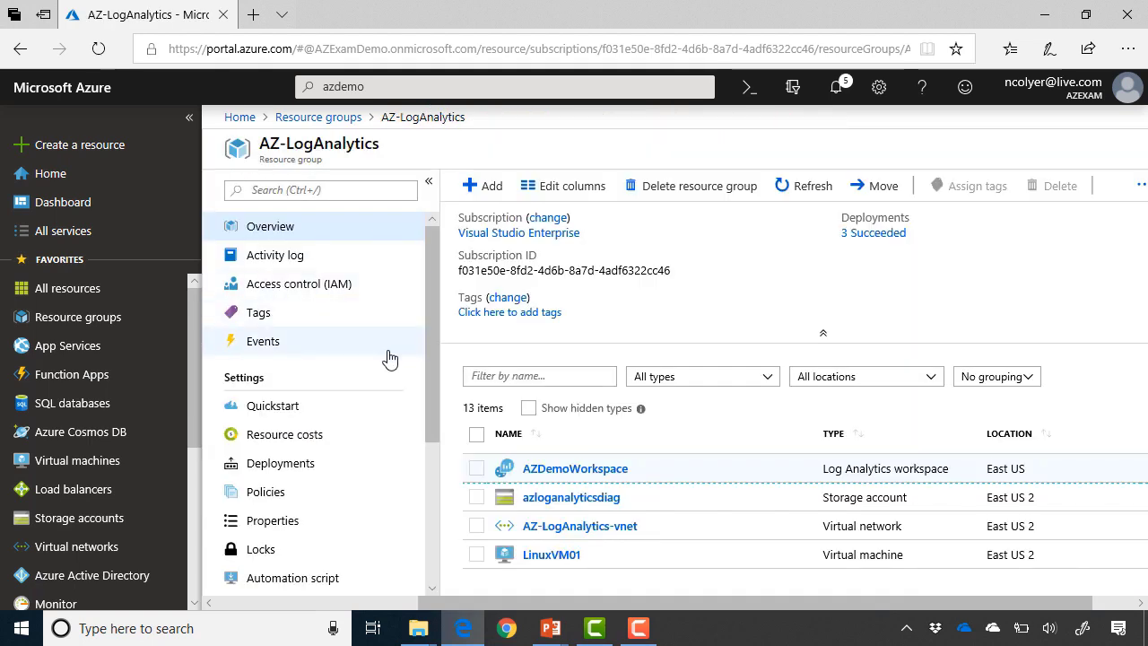
{"action": "left_click", "coordinate": [604, 476]}
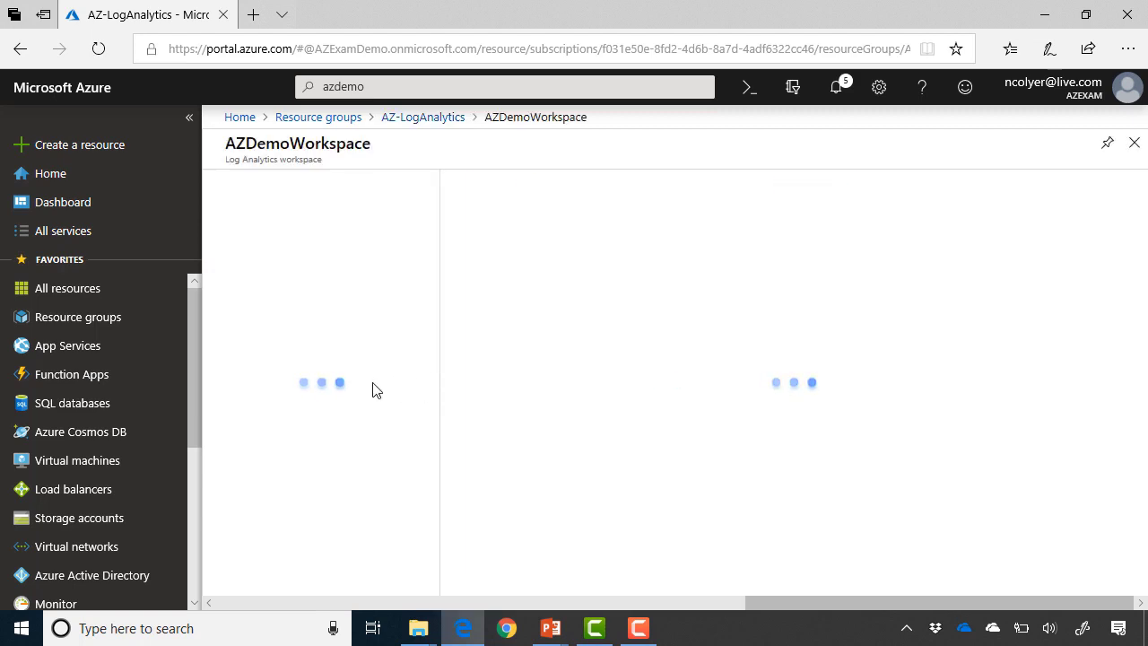
{"action": "scroll", "coordinate": [359, 430], "scroll_direction": "down", "scroll_amount": 3}
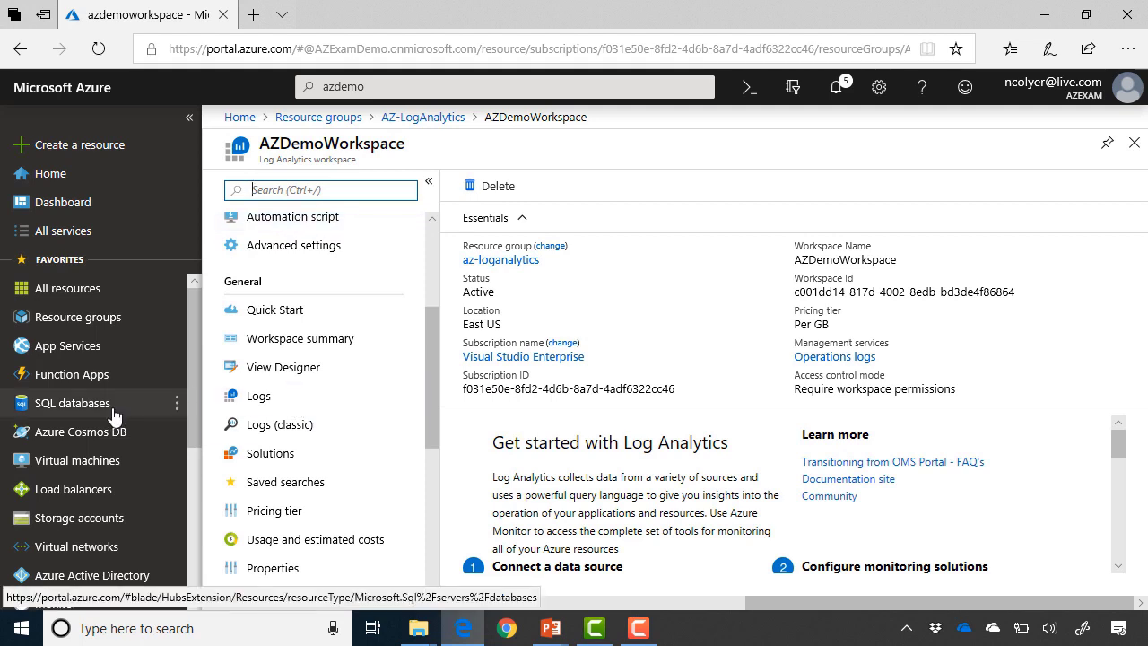
{"action": "scroll", "coordinate": [134, 408], "scroll_direction": "up", "scroll_amount": 2}
{"action": "scroll", "coordinate": [112, 413], "scroll_direction": "down", "scroll_amount": 1}
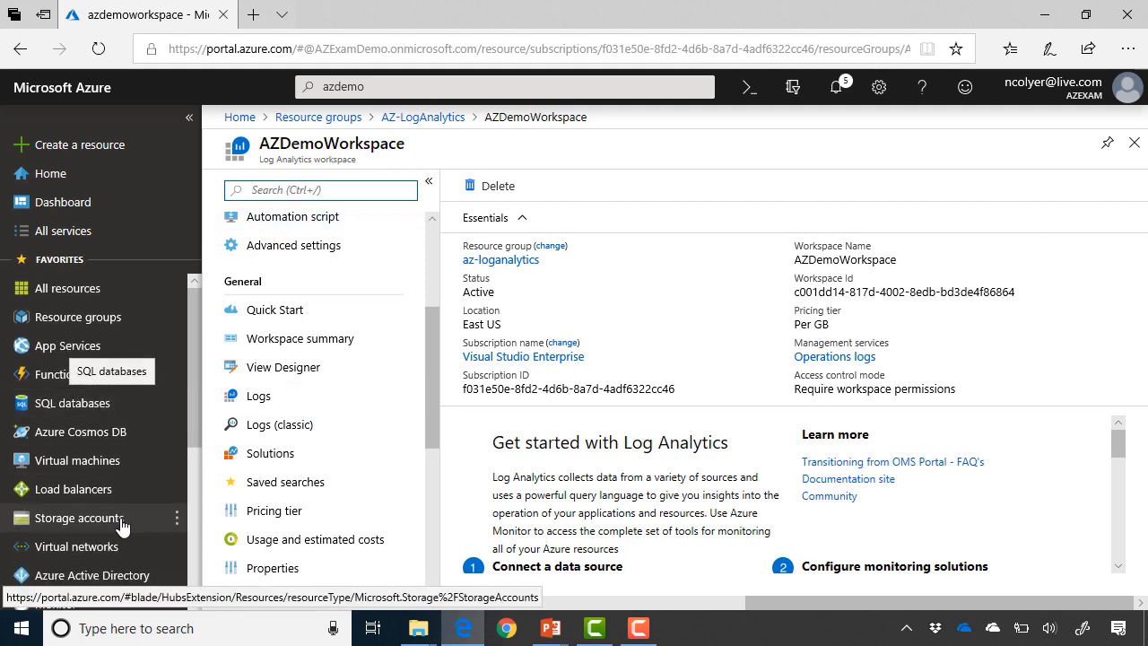
{"action": "scroll", "coordinate": [90, 449], "scroll_direction": "down", "scroll_amount": 5}
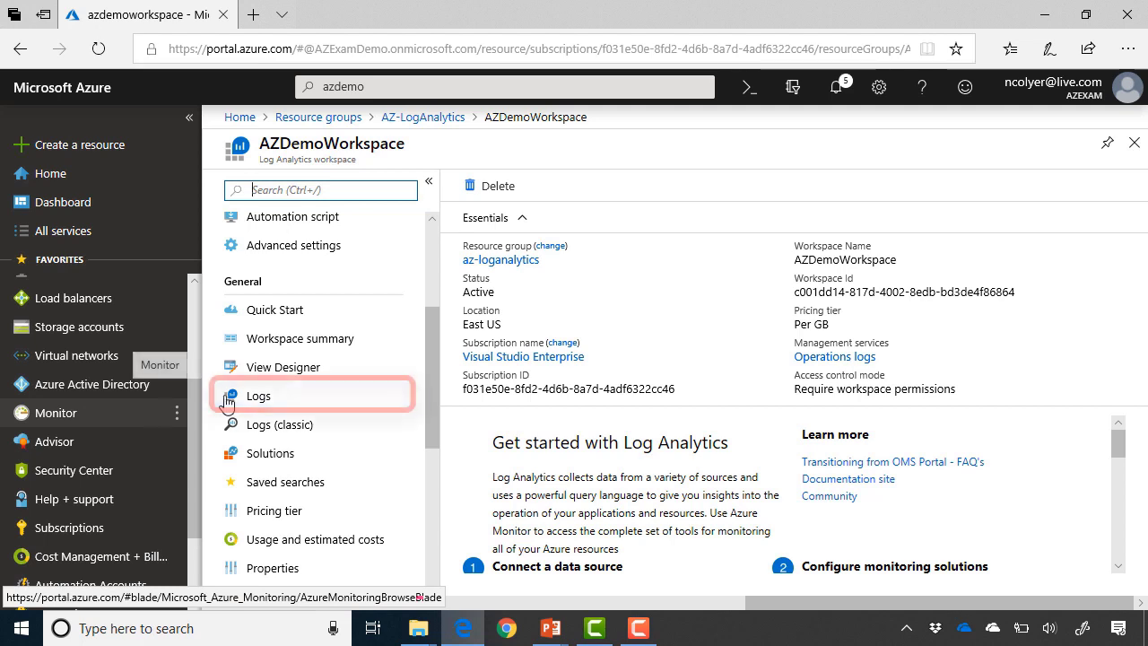
{"action": "left_click", "coordinate": [258, 399]}
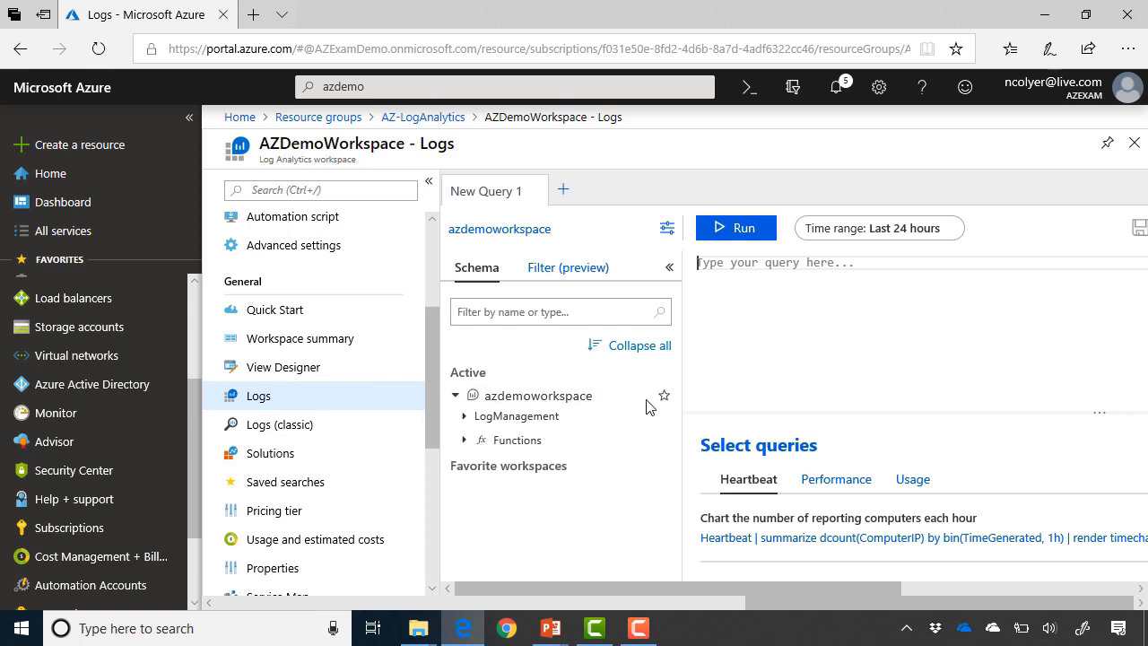
Run a query for the Perf table in the workspace logs and look through the returned performance records
{"action": "scroll", "coordinate": [708, 443], "scroll_direction": "right", "scroll_amount": 5}
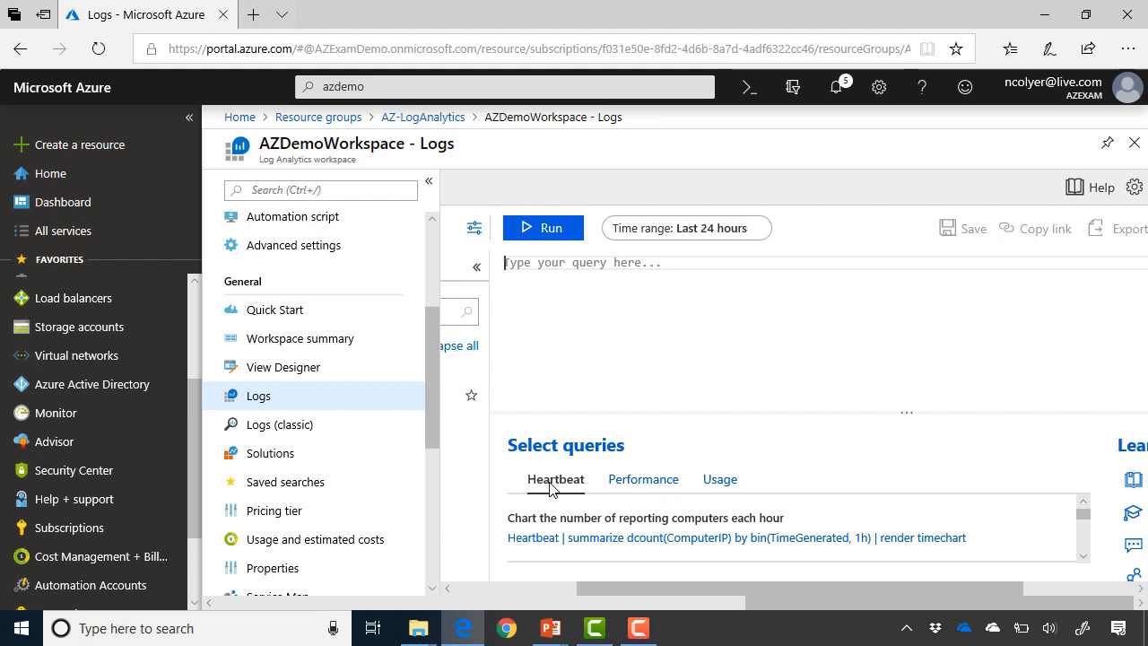
{"action": "scroll", "coordinate": [901, 465], "scroll_direction": "right", "scroll_amount": 3}
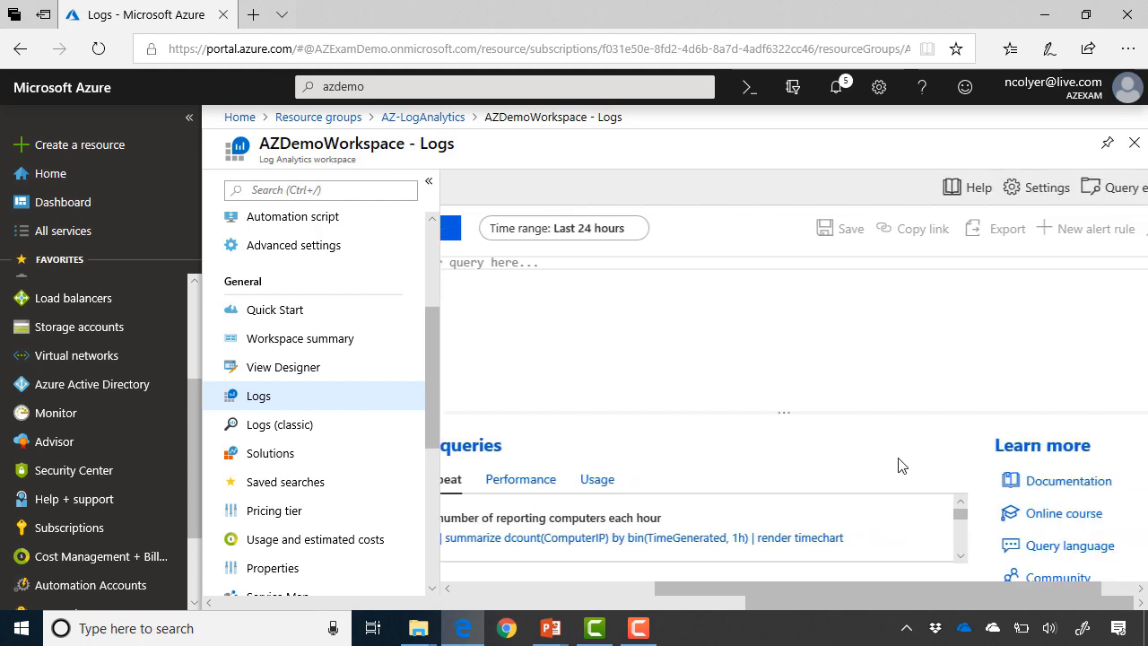
{"action": "scroll", "coordinate": [901, 465], "scroll_direction": "right", "scroll_amount": 1}
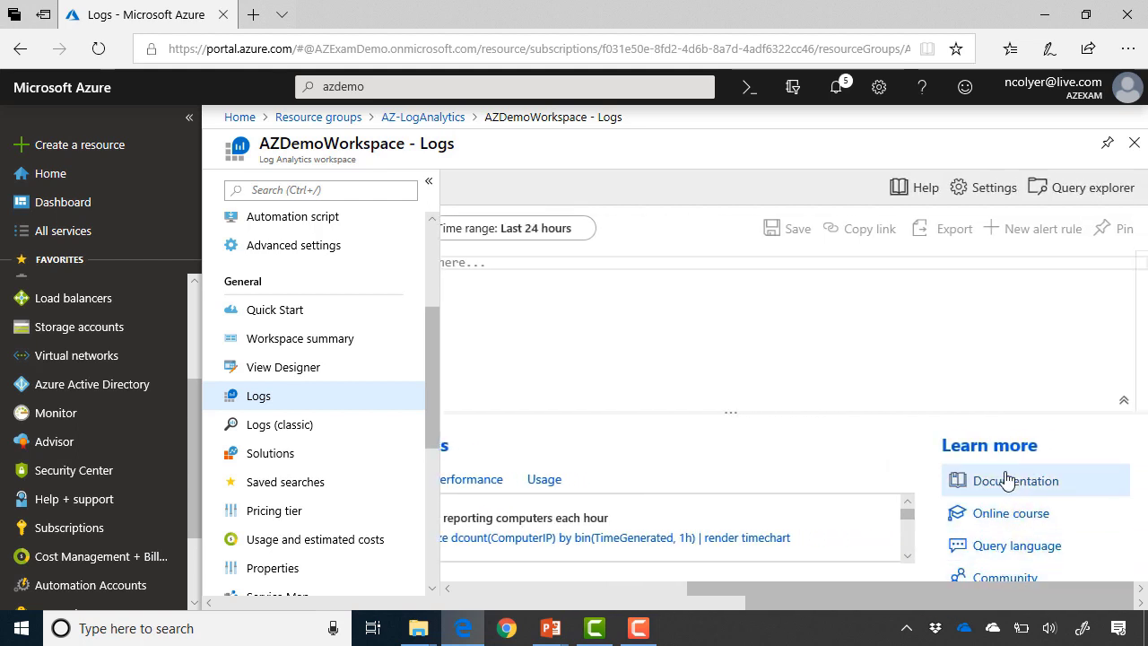
{"action": "scroll", "coordinate": [816, 451], "scroll_direction": "left", "scroll_amount": 3}
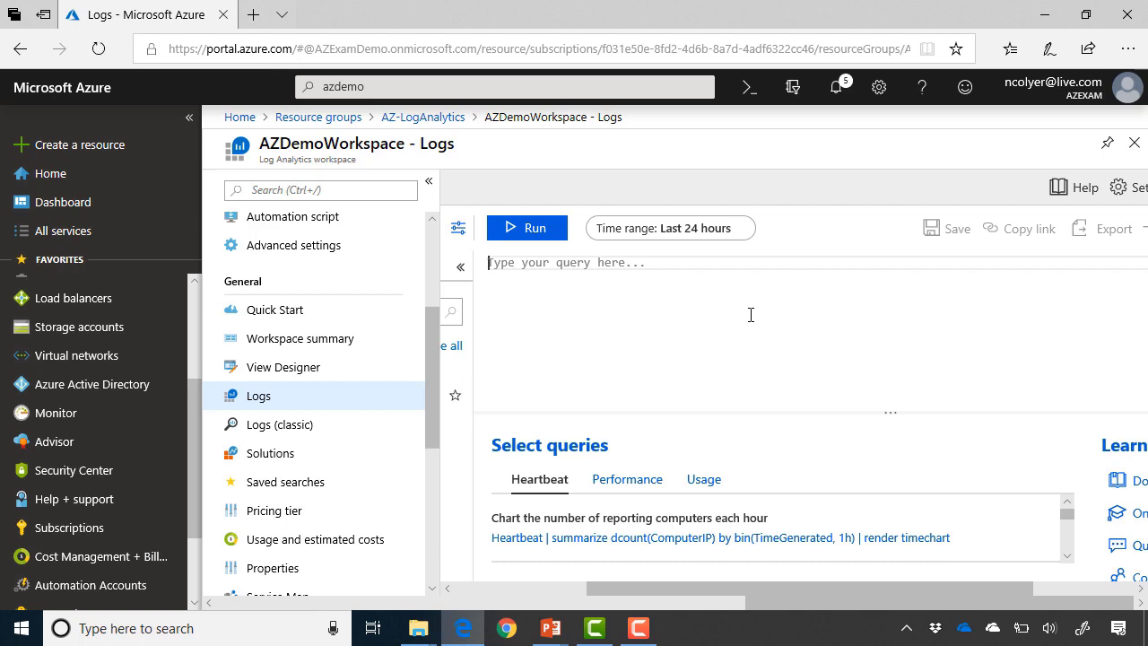
{"action": "key", "text": "ctrl+minus"}
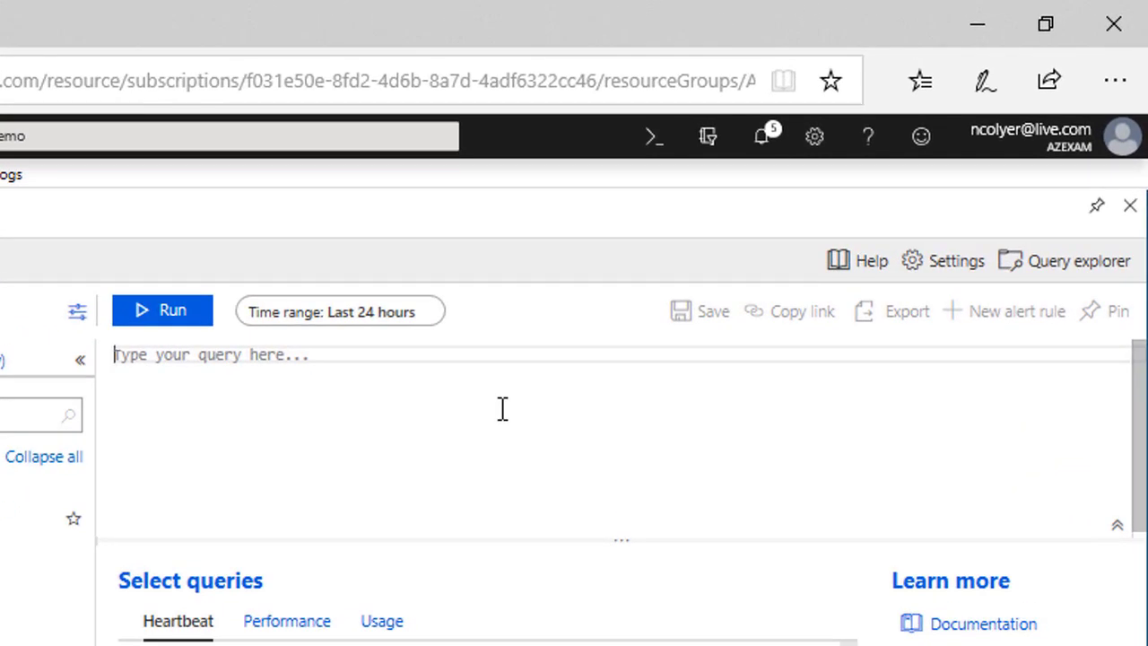
{"action": "type", "text": "Perf"}
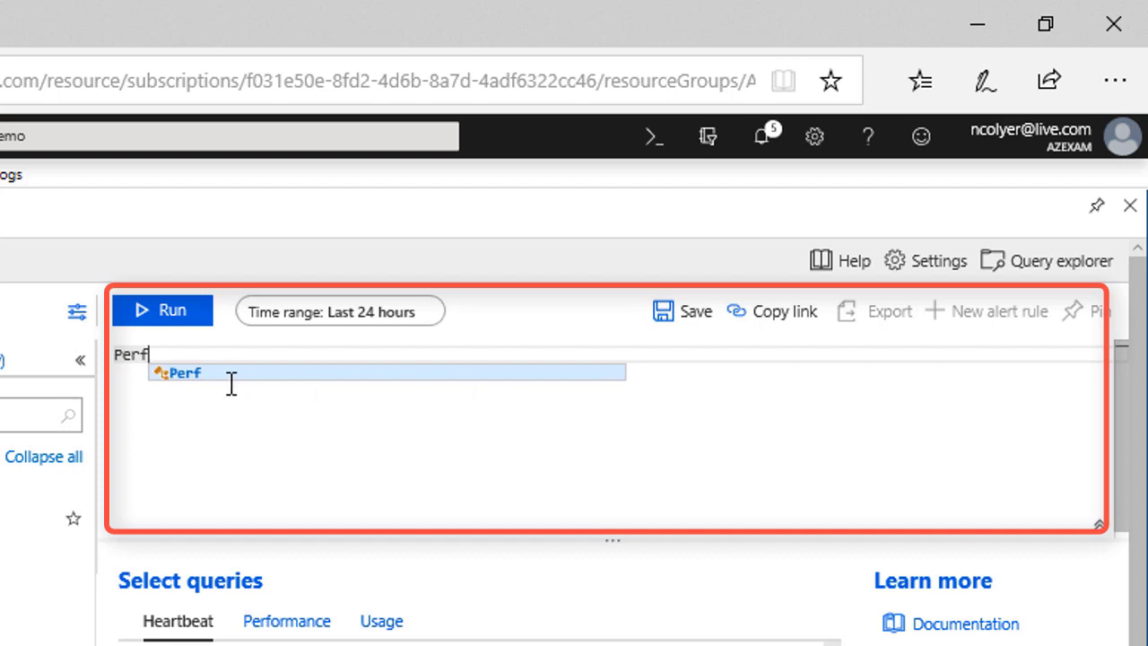
{"action": "left_click", "coordinate": [191, 325]}
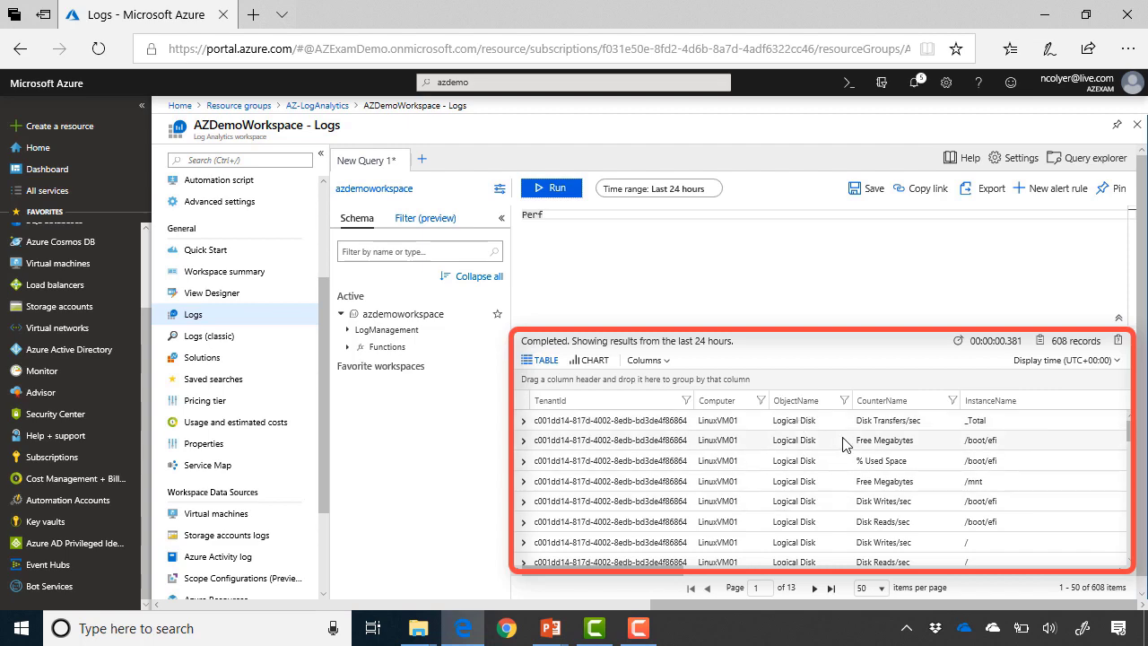
{"action": "scroll", "coordinate": [887, 484], "scroll_direction": "down", "scroll_amount": 1}
{"action": "scroll", "coordinate": [887, 484], "scroll_direction": "down", "scroll_amount": 5}
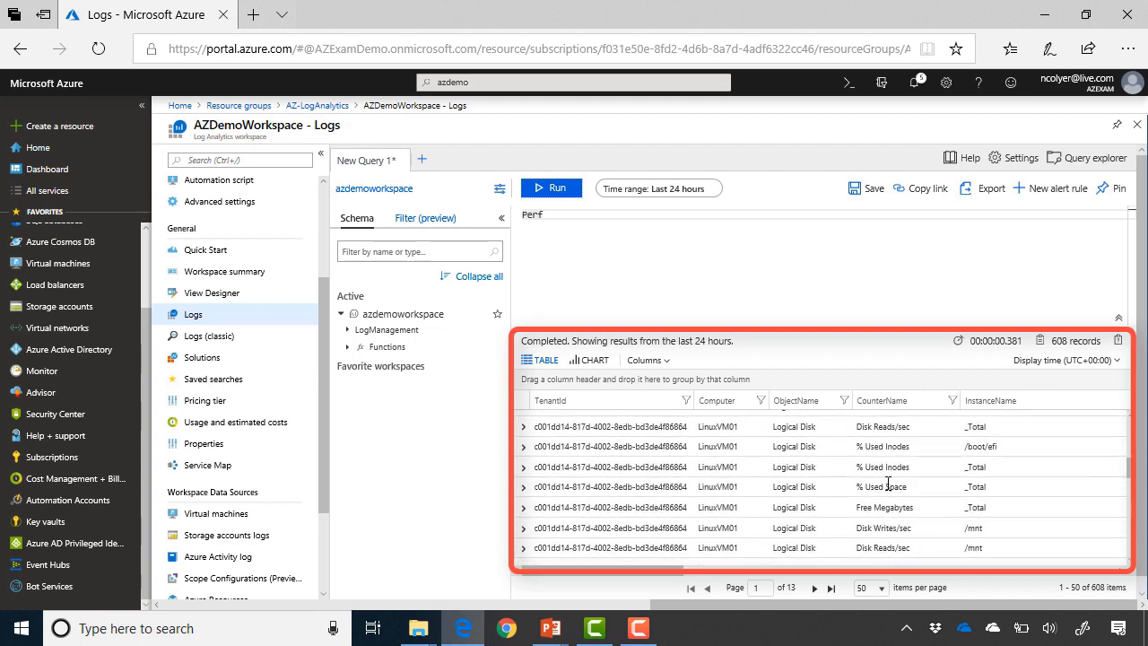
{"action": "scroll", "coordinate": [888, 485], "scroll_direction": "down", "scroll_amount": 5}
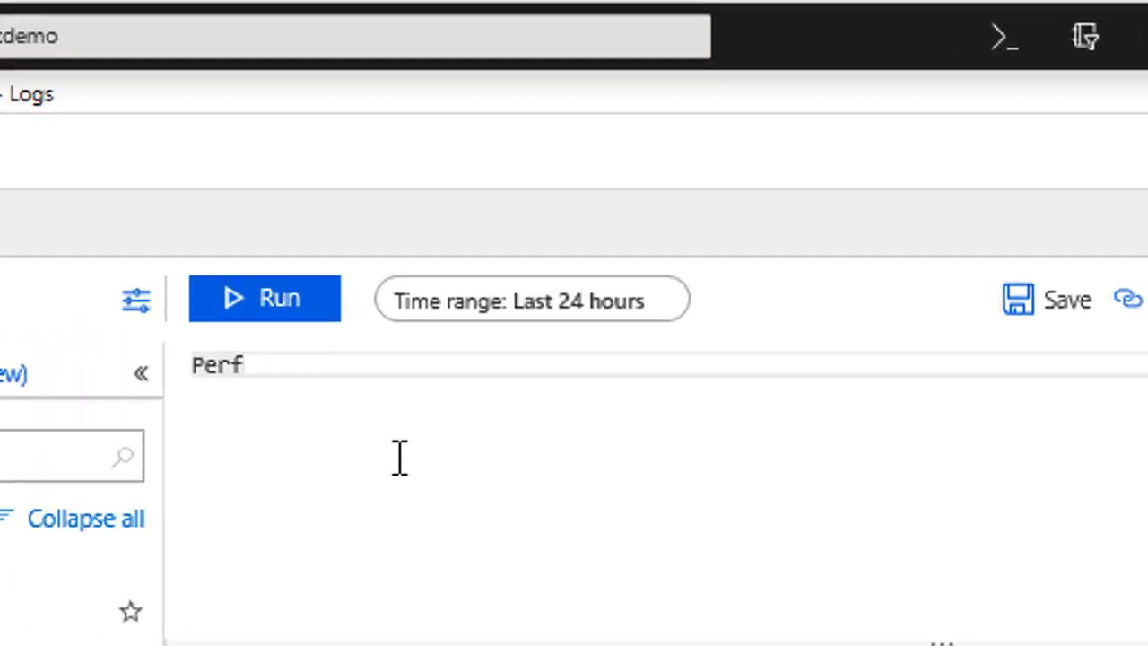
Replace the Perf query with a query consisting only of the Heartbeat table
{"action": "key", "text": "BackSpace"}
{"action": "key", "text": "BackSpace"}
{"action": "key", "text": "BackSpace"}
{"action": "key", "text": "BackSpace"}
{"action": "type", "text": "Heart"}
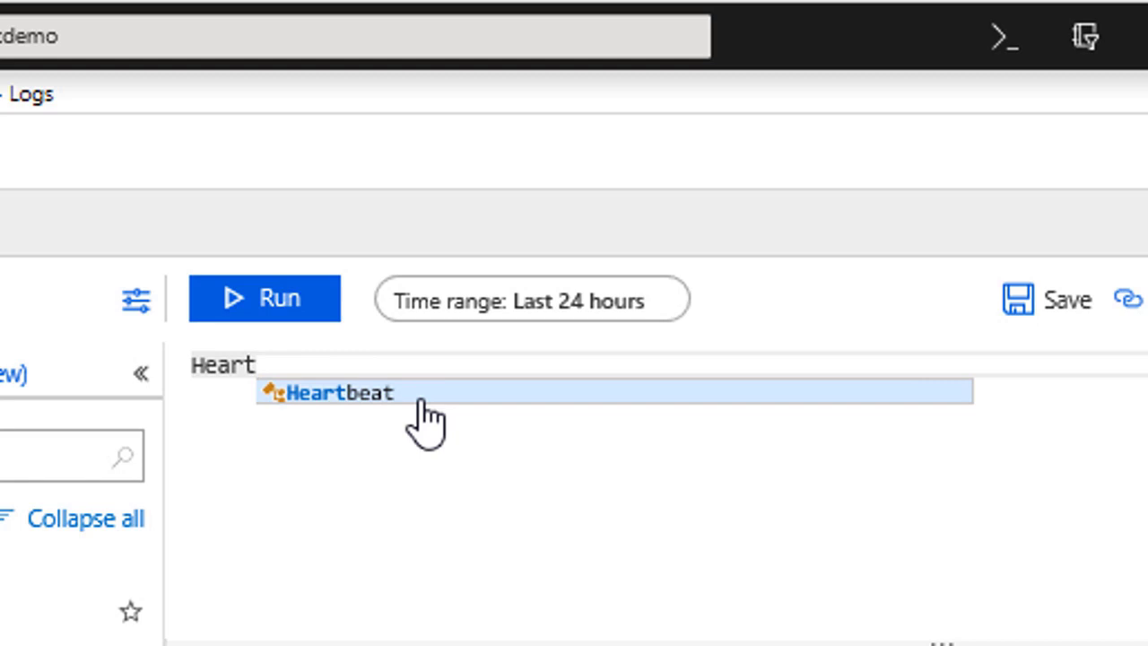
{"action": "left_click", "coordinate": [426, 419]}
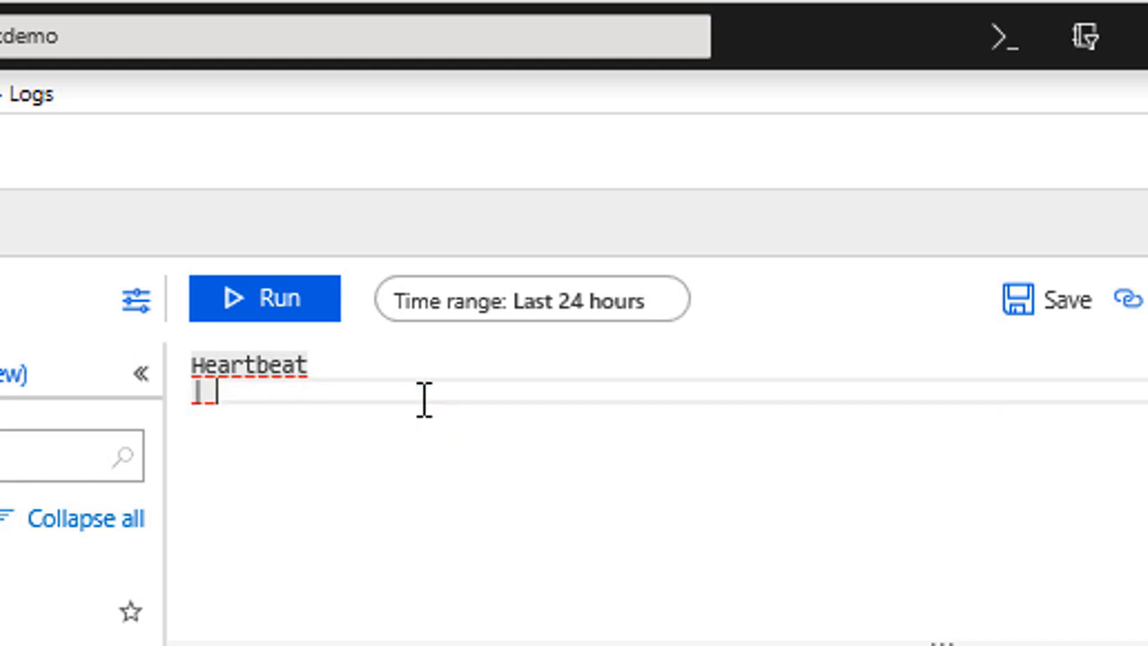
{"action": "key", "text": "BackSpace"}
{"action": "key", "text": "BackSpace"}
{"action": "key", "text": "BackSpace"}
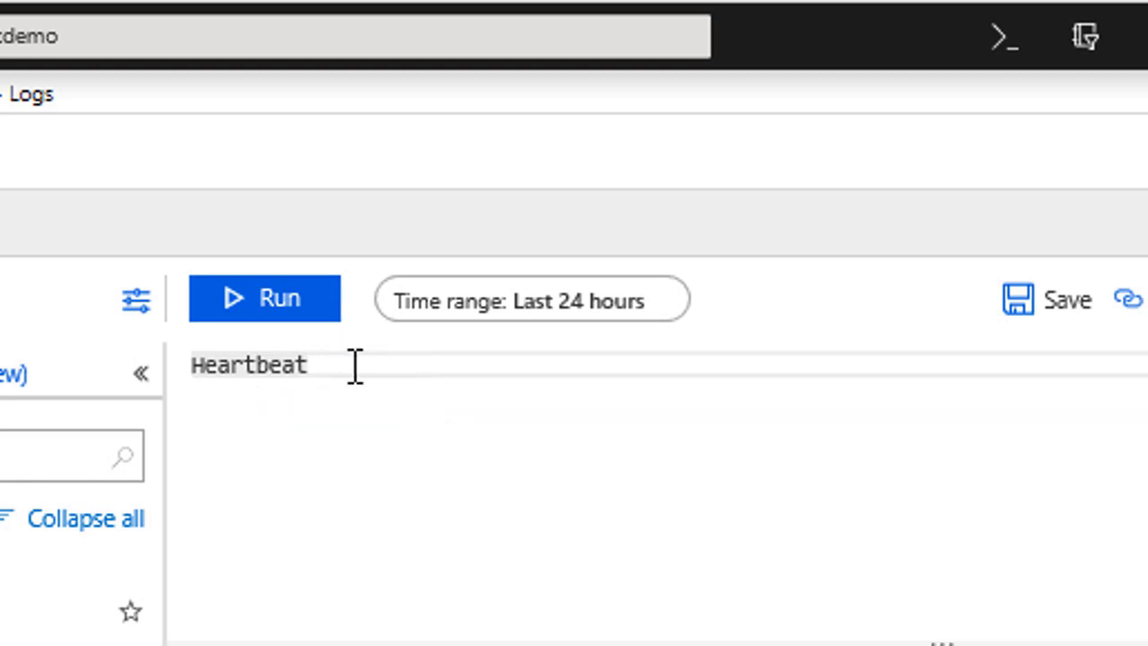
{"action": "key", "text": "BackSpace"}
{"action": "key", "text": "BackSpace"}
{"action": "key", "text": "BackSpace"}
{"action": "key", "text": "BackSpace"}
{"action": "type", "text": "b"}
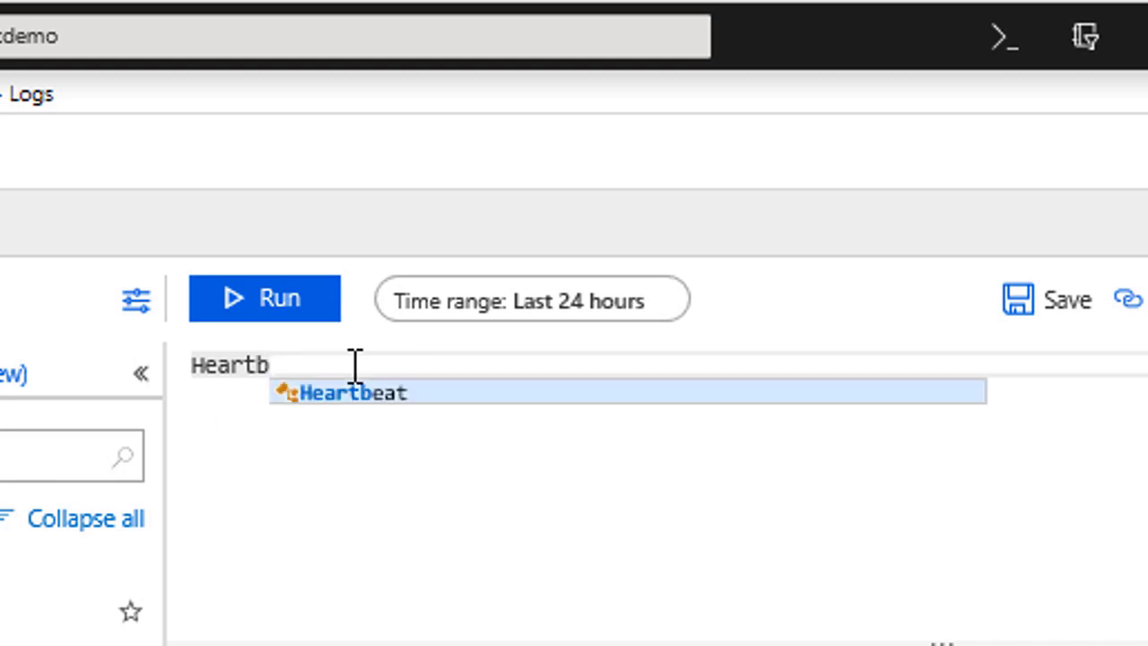
{"action": "key", "text": "Tab"}
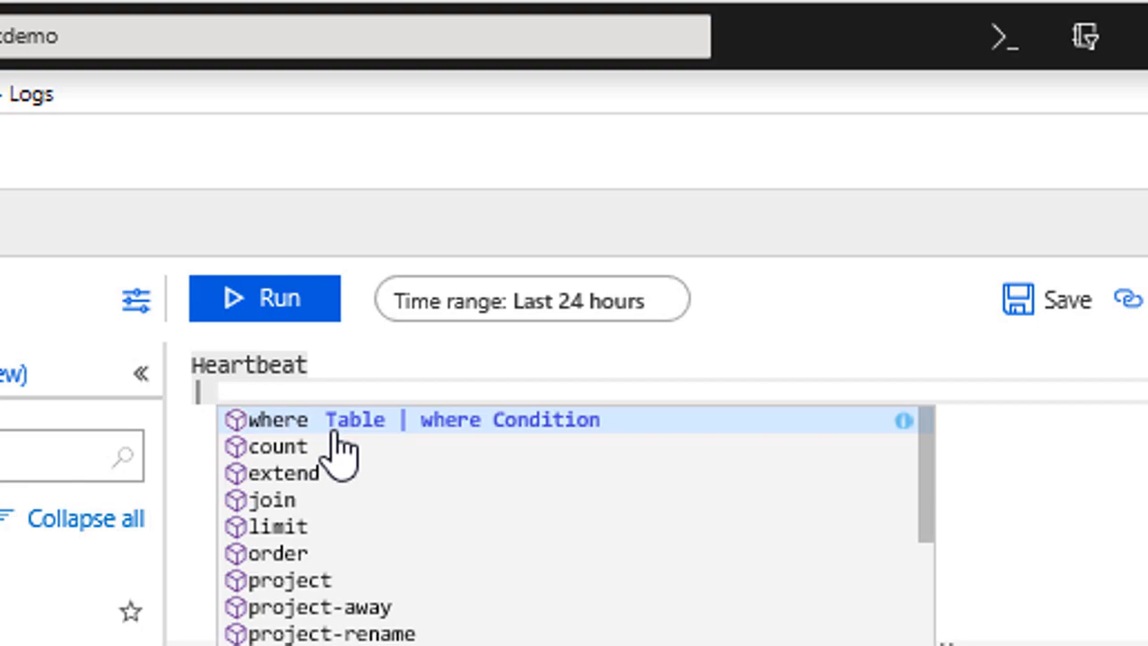
{"action": "key", "text": "Escape"}
{"action": "key", "text": "BackSpace"}
{"action": "key", "text": "BackSpace"}
{"action": "key", "text": "BackSpace"}
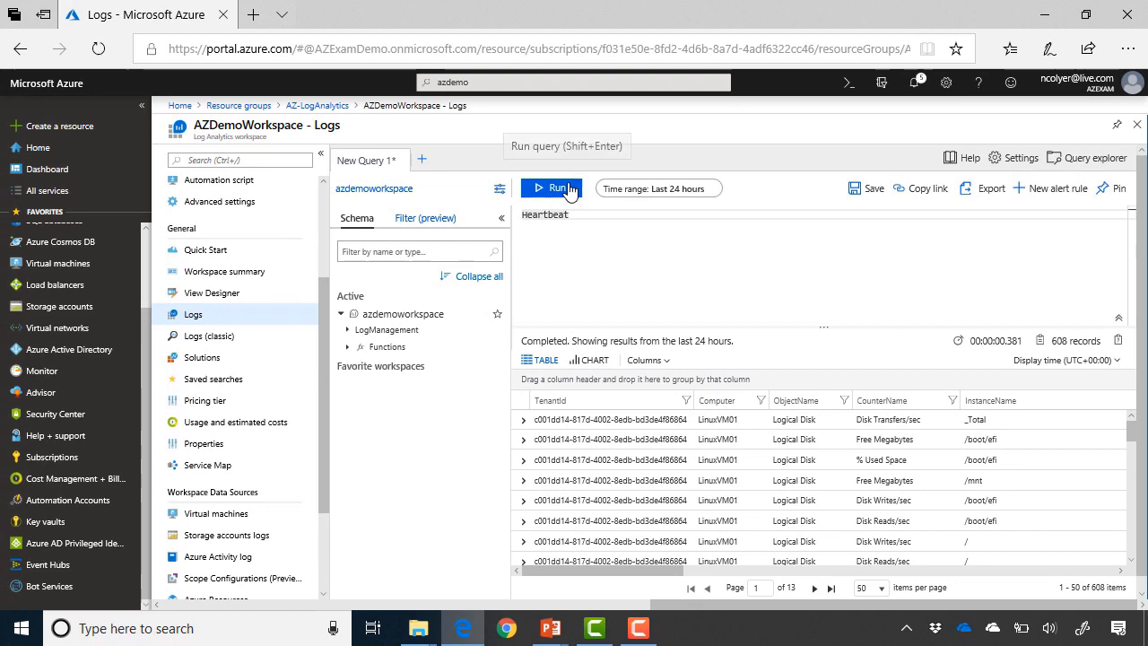
Run the Heartbeat query and read through all the fields of the first returned record
{"action": "left_click", "coordinate": [568, 192]}
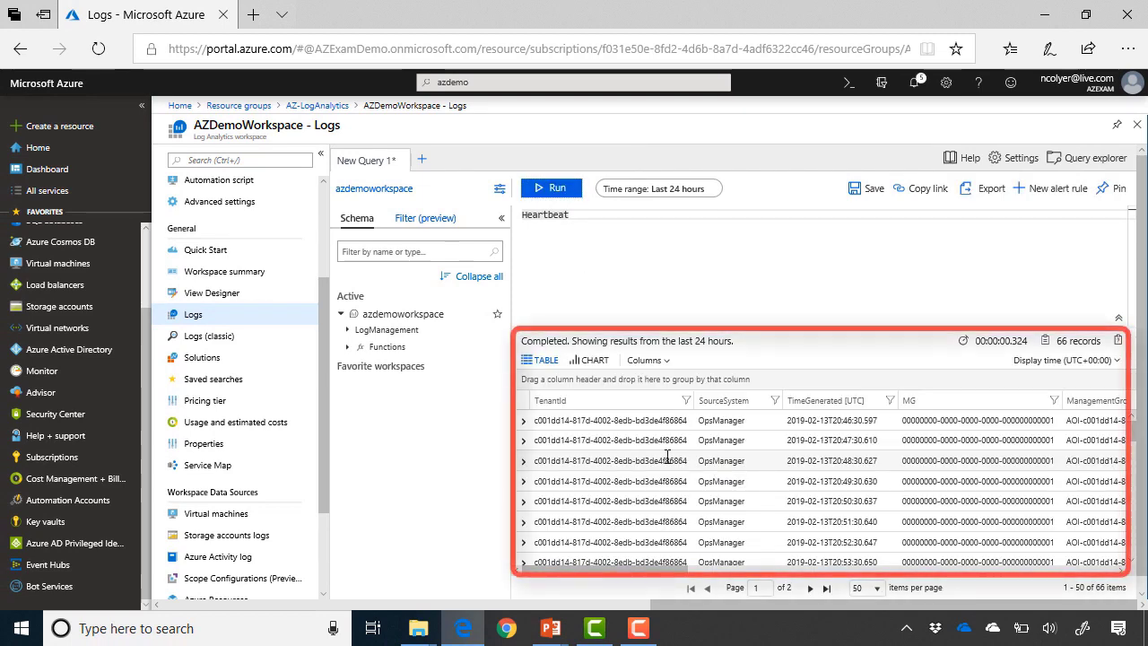
{"action": "left_click", "coordinate": [523, 420]}
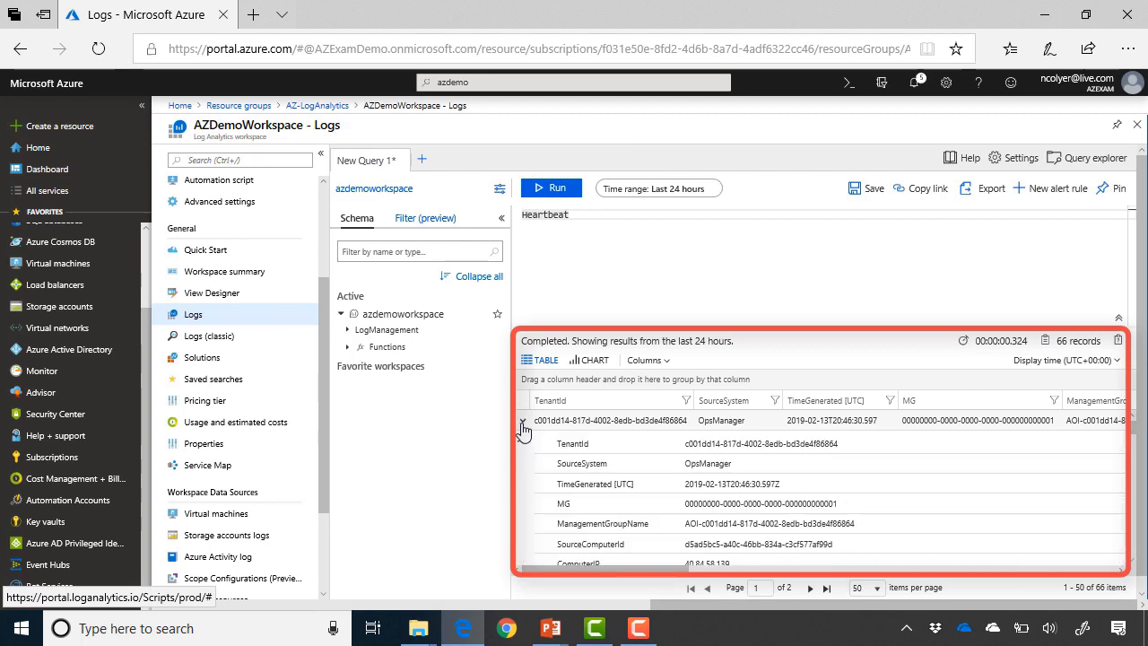
{"action": "double_click", "coordinate": [699, 504]}
{"action": "left_click", "coordinate": [833, 503]}
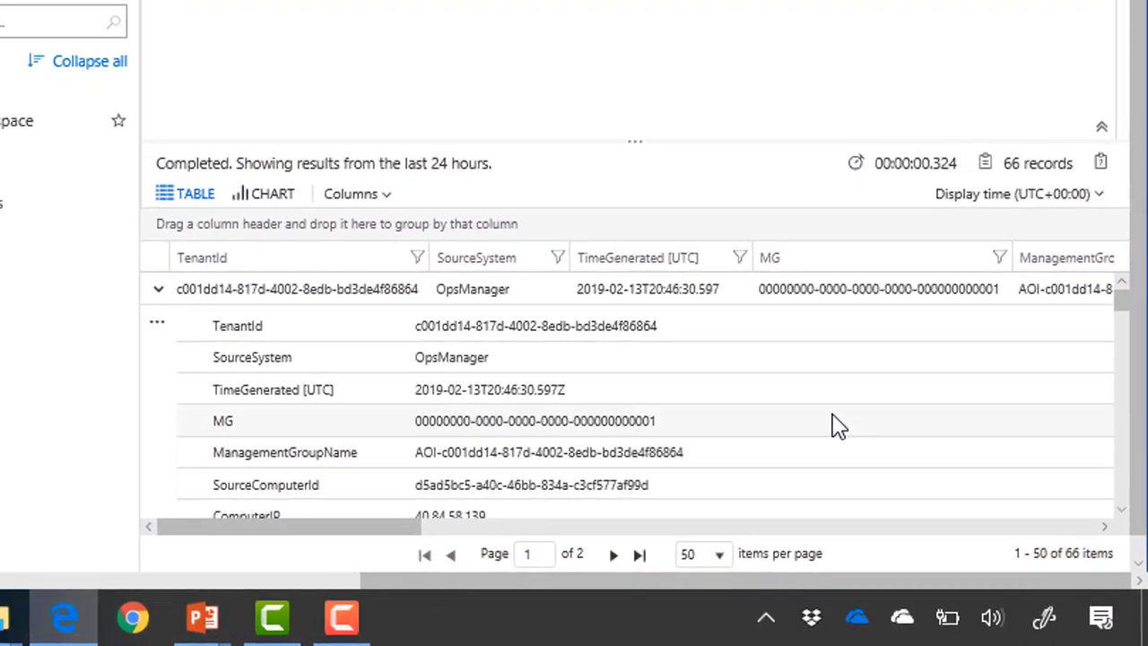
{"action": "scroll", "coordinate": [1125, 524], "scroll_direction": "down", "scroll_amount": 3}
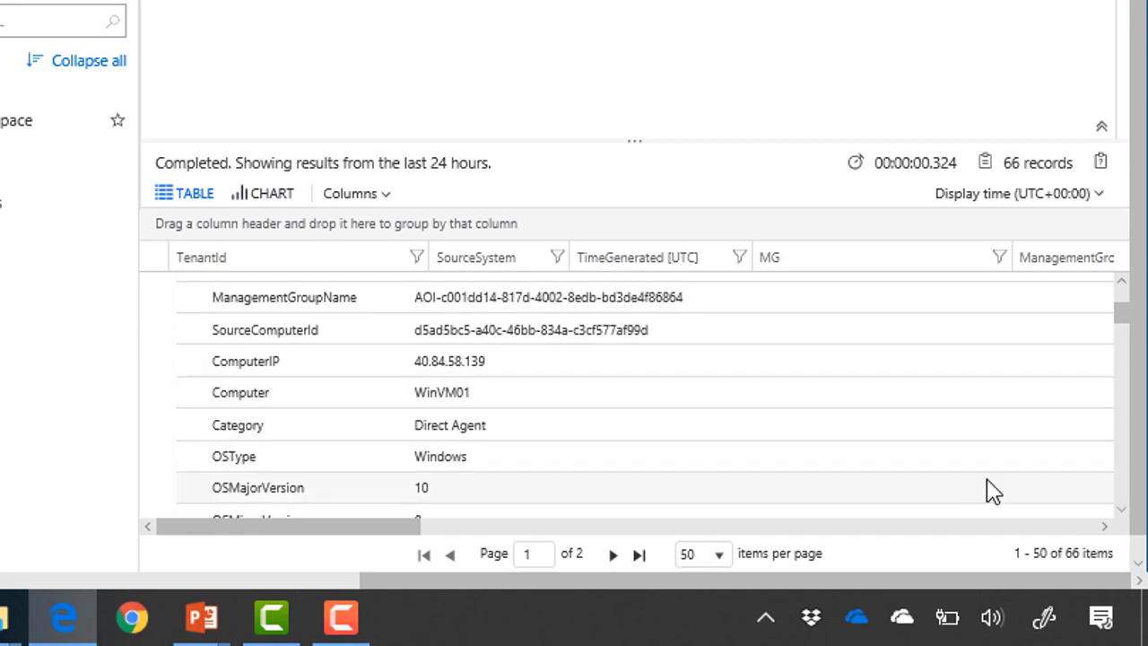
{"action": "scroll", "coordinate": [1124, 516], "scroll_direction": "down", "scroll_amount": 3}
{"action": "scroll", "coordinate": [1128, 524], "scroll_direction": "down", "scroll_amount": 6}
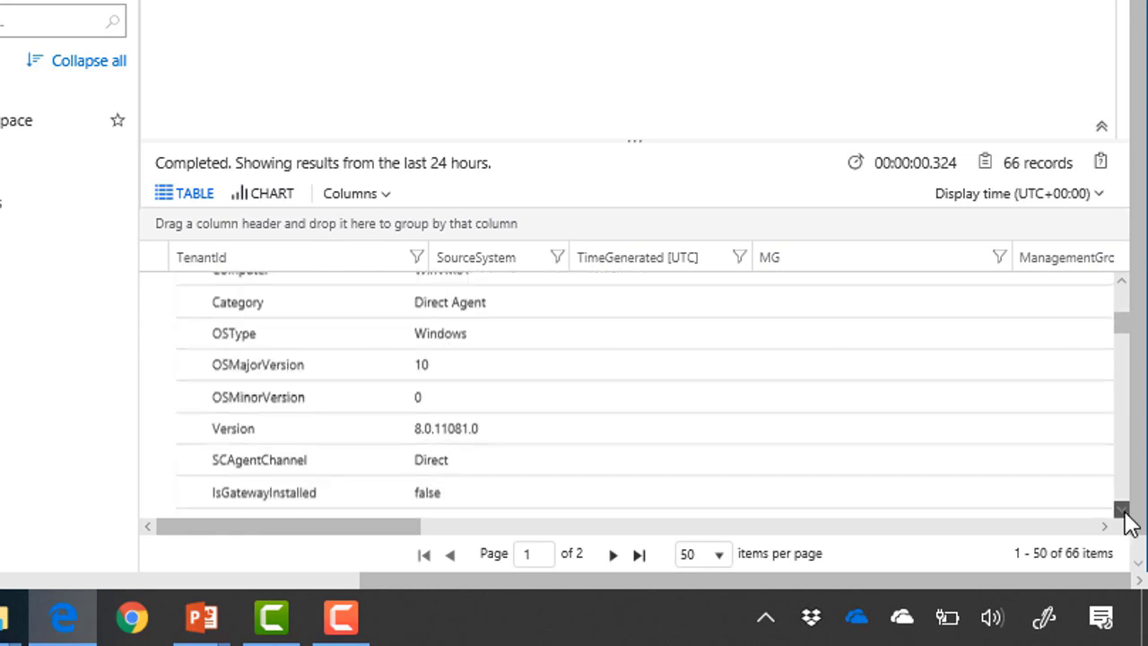
{"action": "scroll", "coordinate": [1127, 524], "scroll_direction": "down", "scroll_amount": 7}
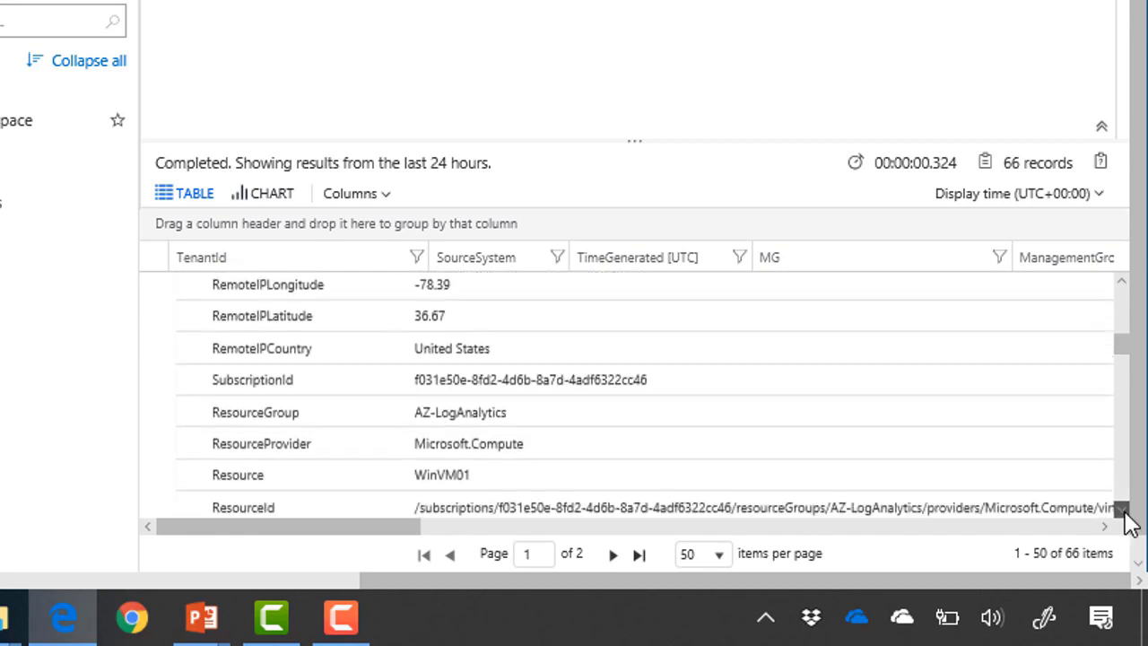
{"action": "scroll", "coordinate": [1128, 524], "scroll_direction": "down", "scroll_amount": 2}
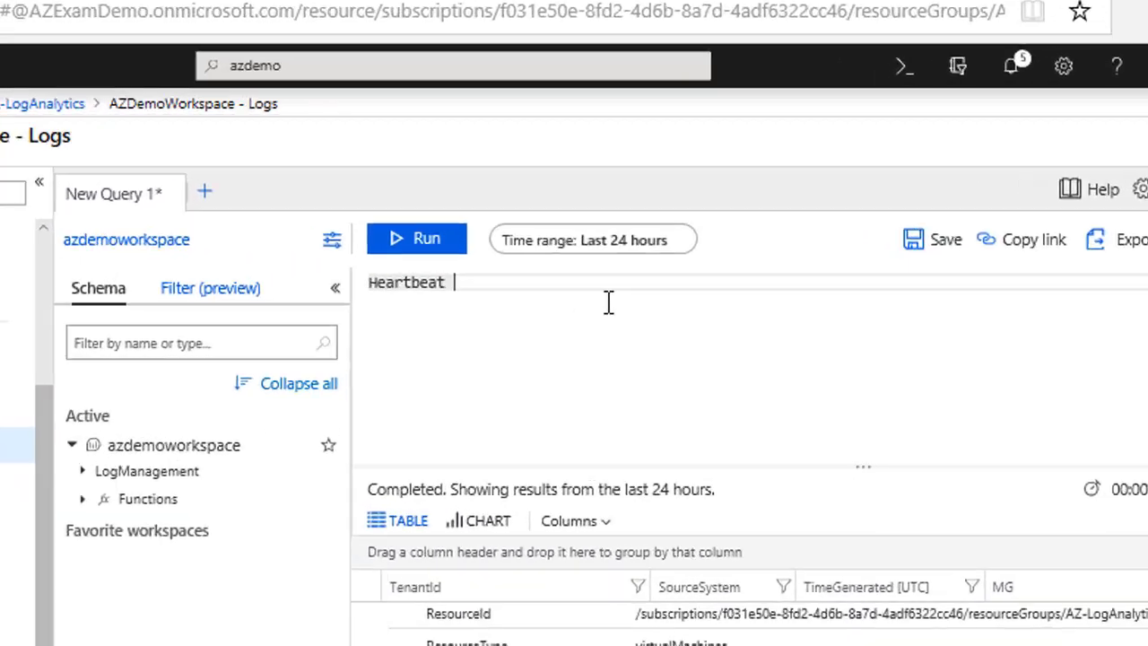
Extend the query to Heartbeat | where Computer == "WinVM01" and run it
{"action": "key", "text": "BackSpace"}
{"action": "key", "text": "BackSpace"}
{"action": "type", "text": "|"}
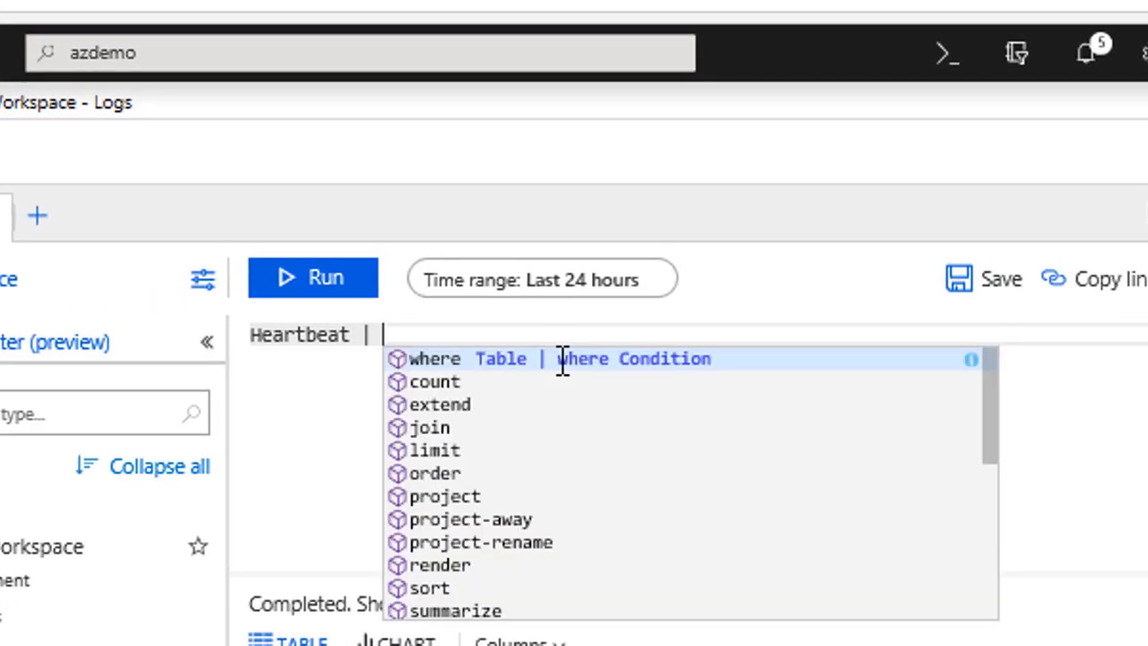
{"action": "key", "text": "Return"}
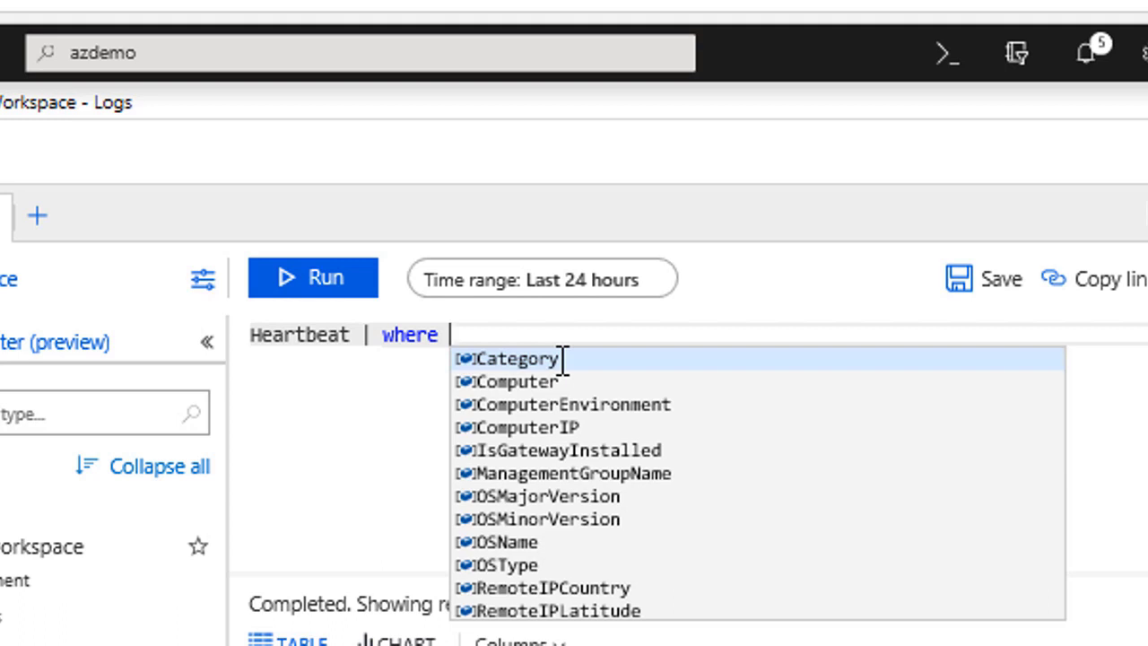
{"action": "type", "text": "com"}
{"action": "key", "text": "Return"}
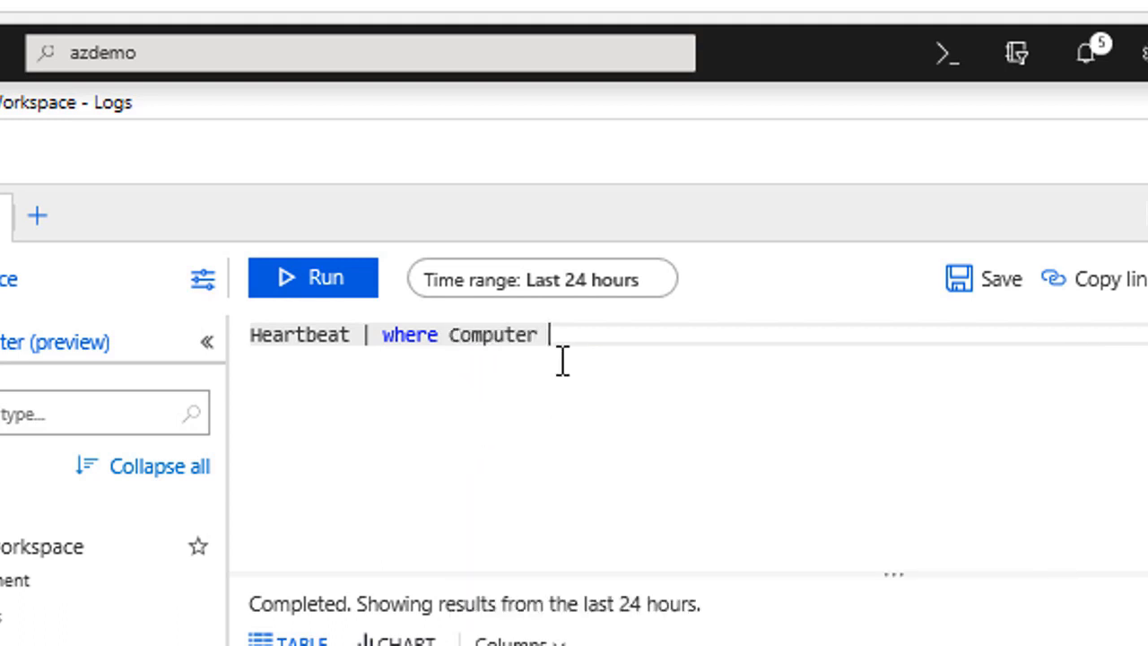
{"action": "type", "text": "=="}
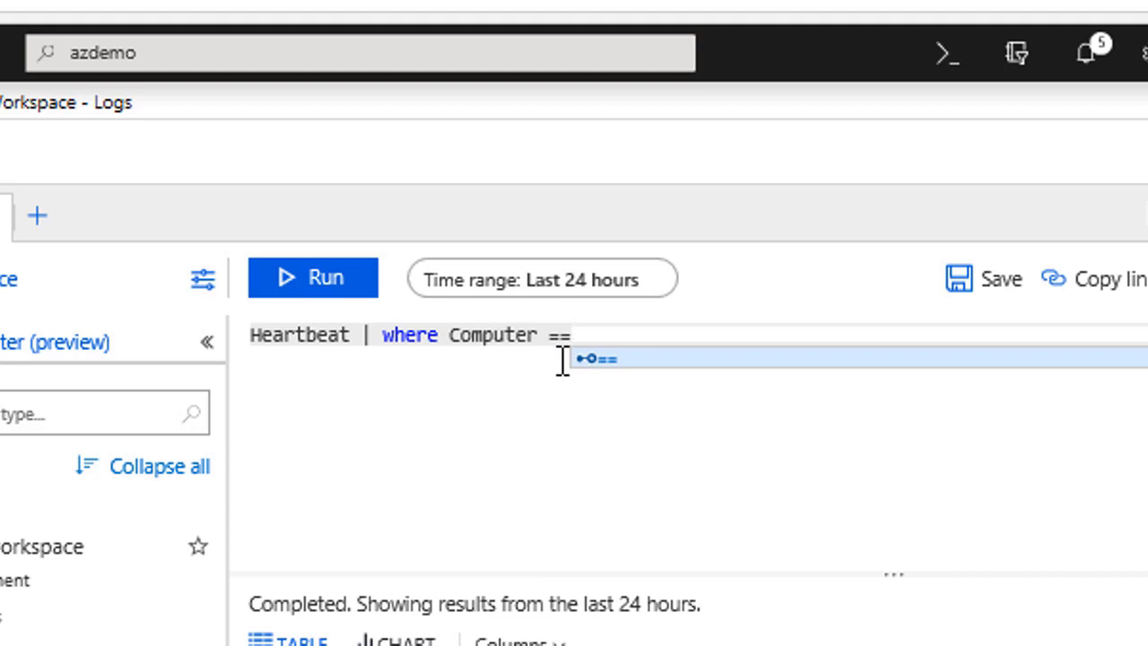
{"action": "type", "text": " \"W"}
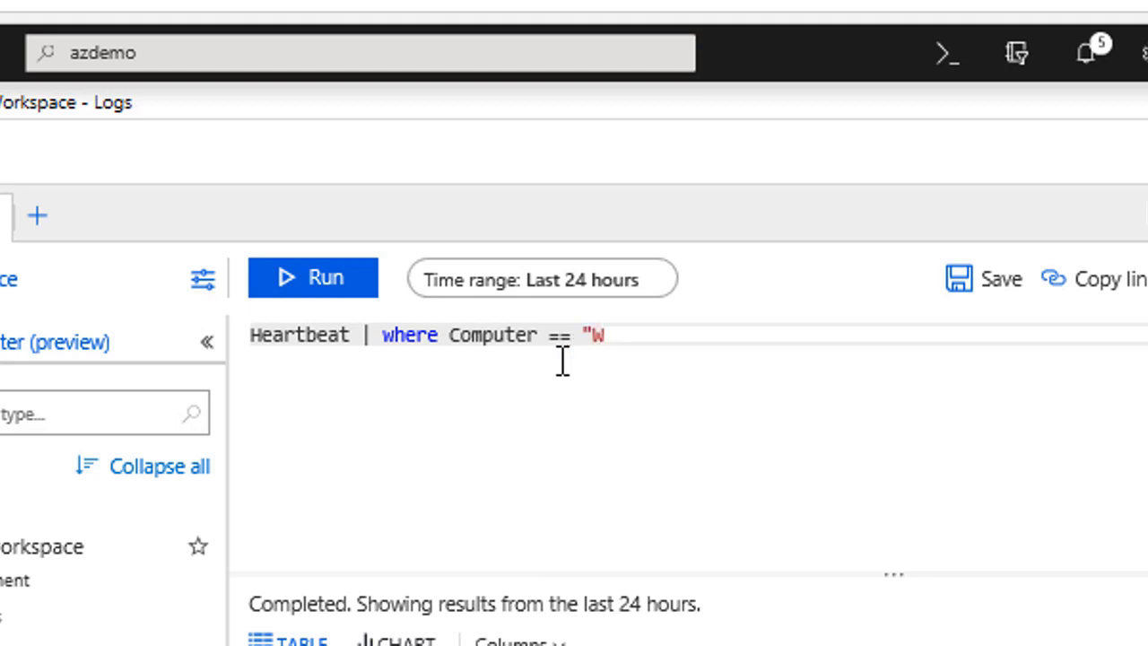
{"action": "type", "text": "inVM01\""}
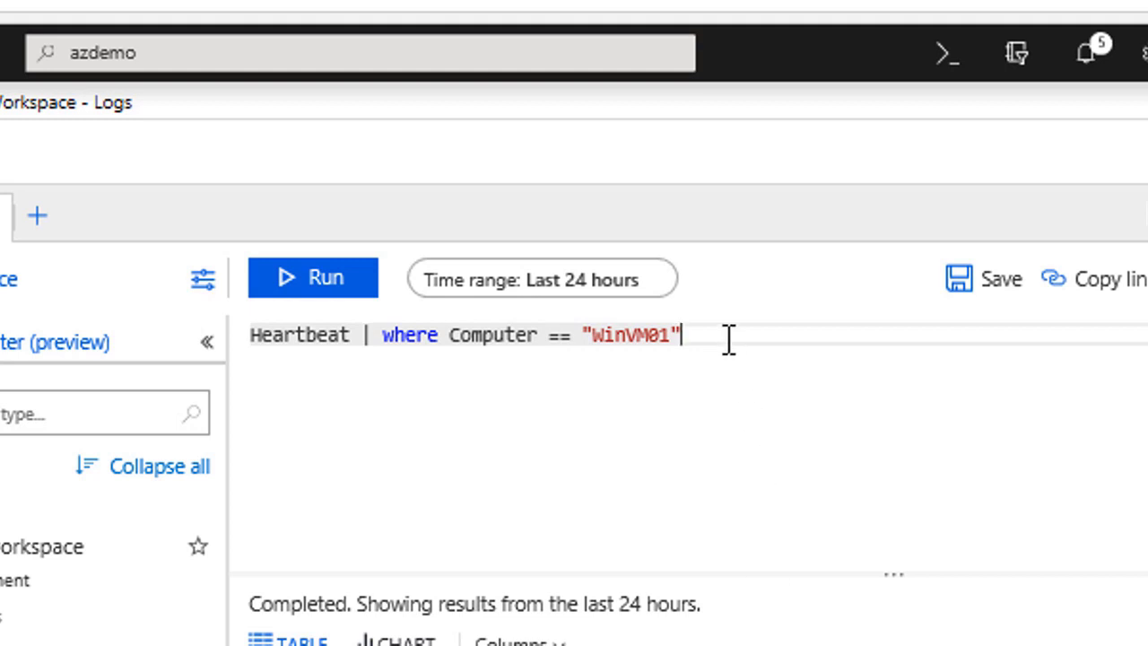
{"action": "left_click", "coordinate": [320, 285]}
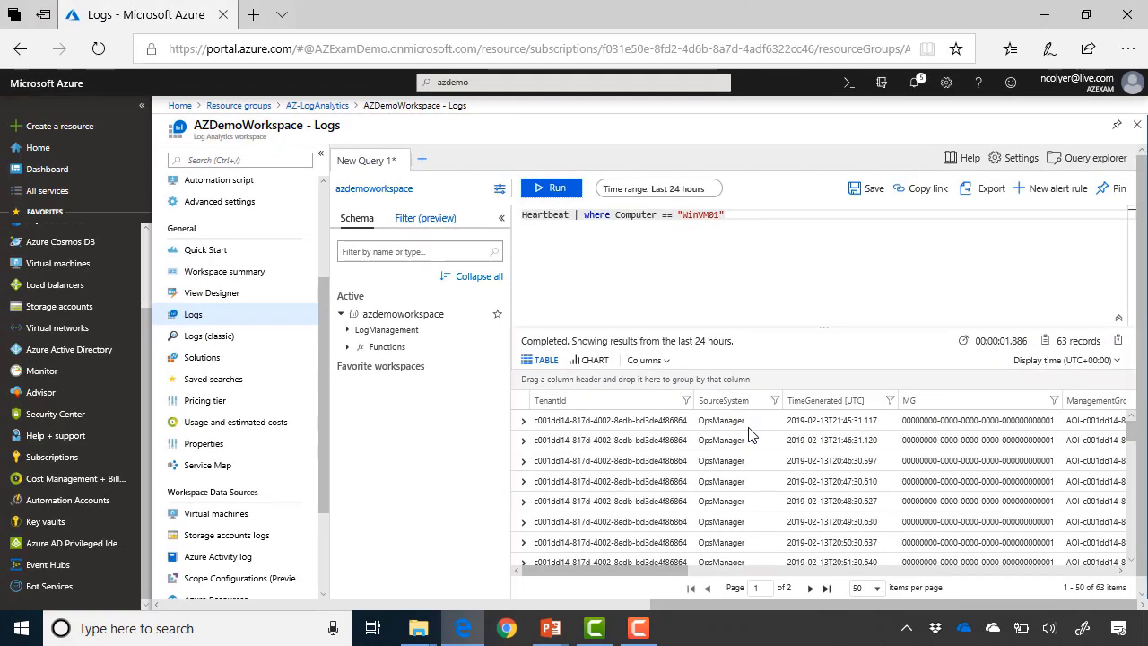
Append | where TimeGenerated > ago(1H) to the WinVM01 Heartbeat query and run it
{"action": "left_click", "coordinate": [756, 220]}
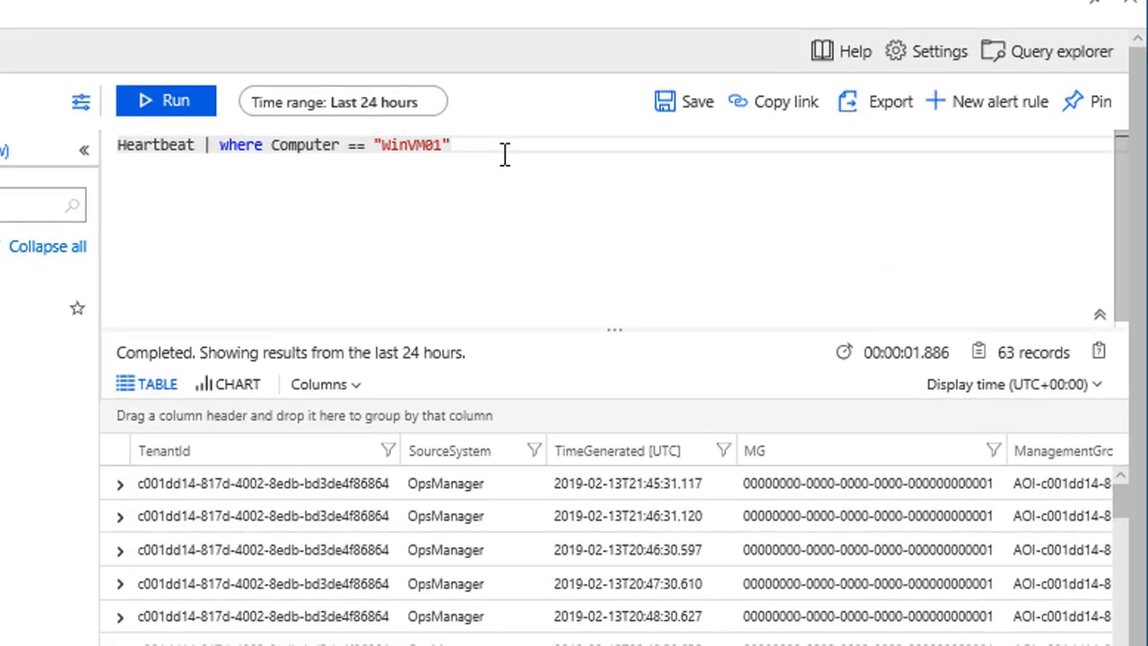
{"action": "type", "text": "| where"}
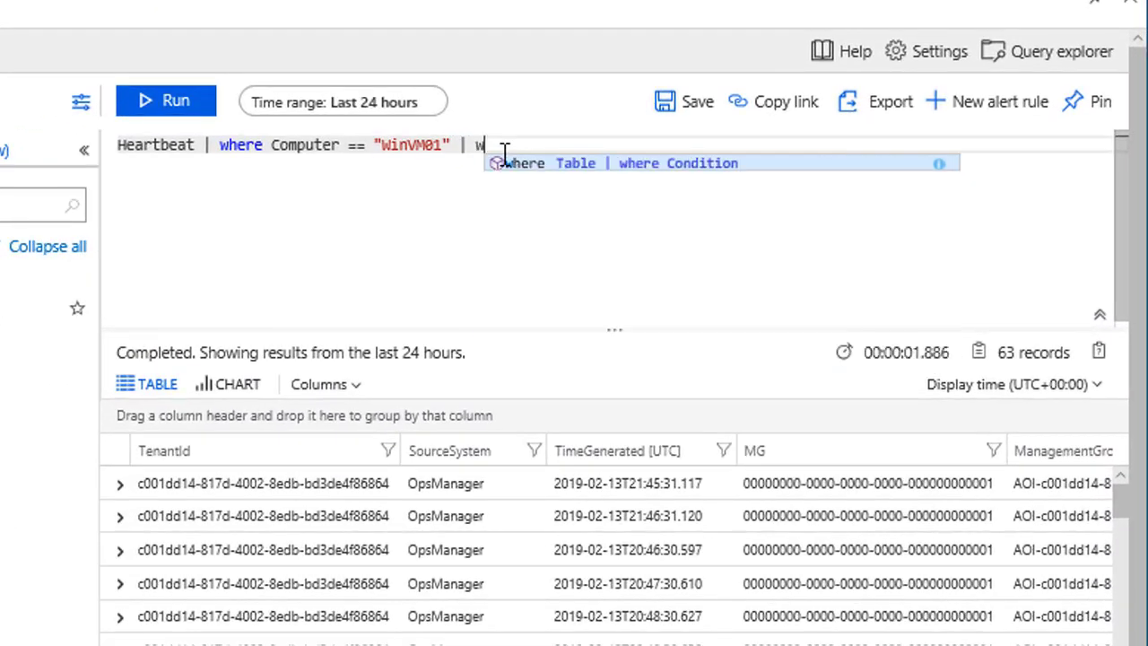
{"action": "type", "text": " time"}
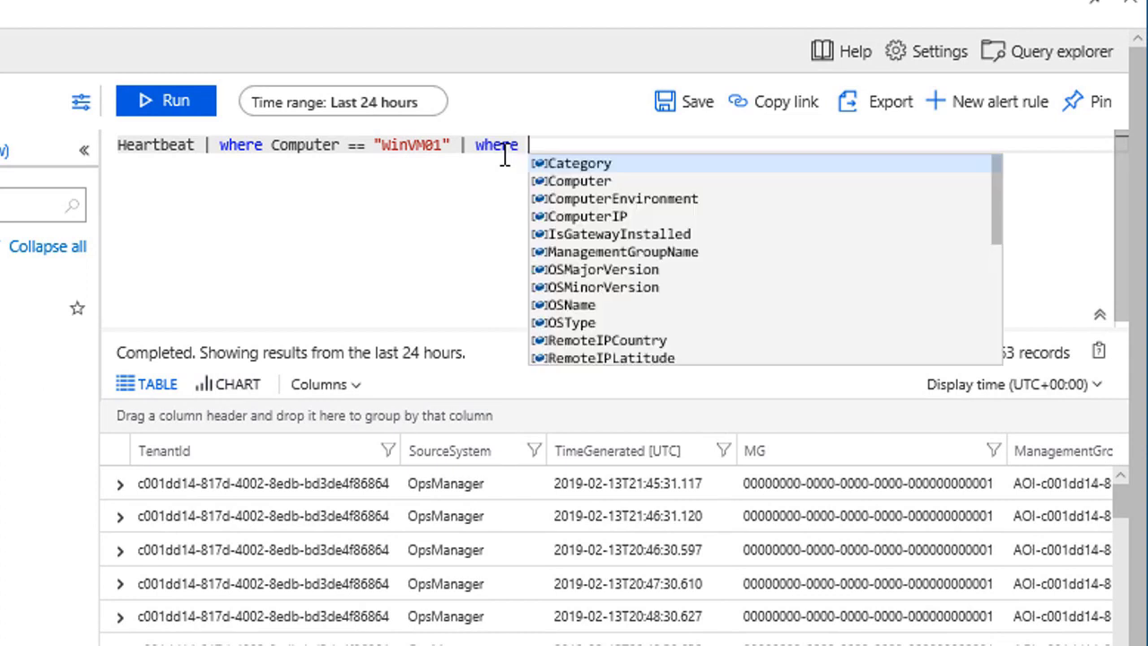
{"action": "key", "text": "Tab"}
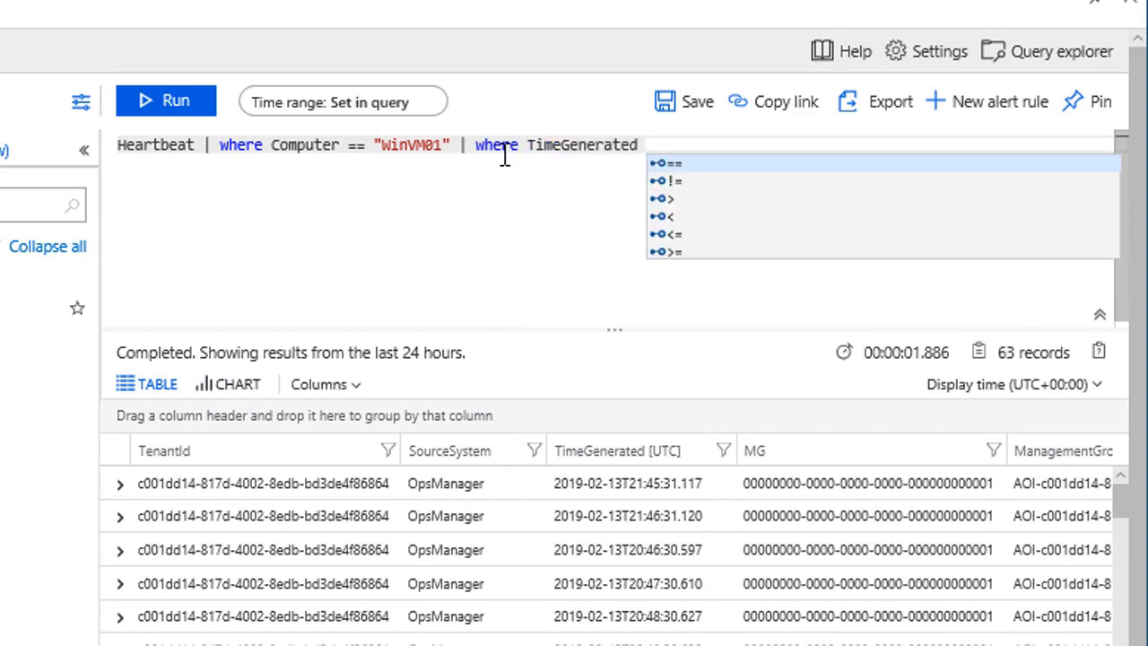
{"action": "type", "text": "> "}
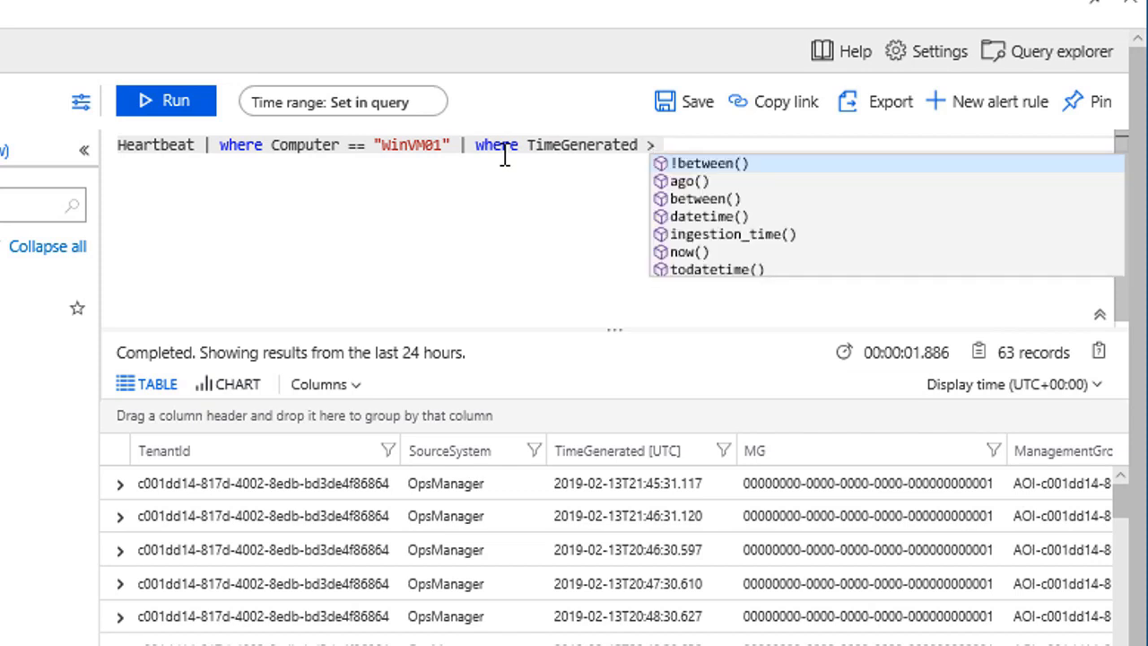
{"action": "type", "text": "ago("}
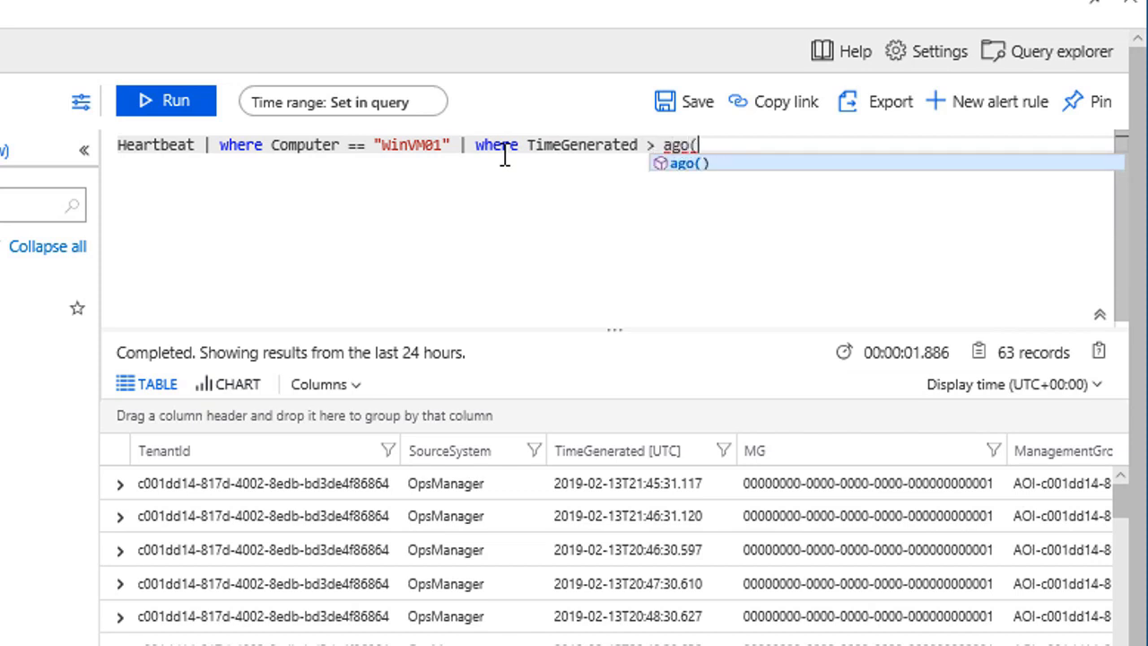
{"action": "type", "text": "1"}
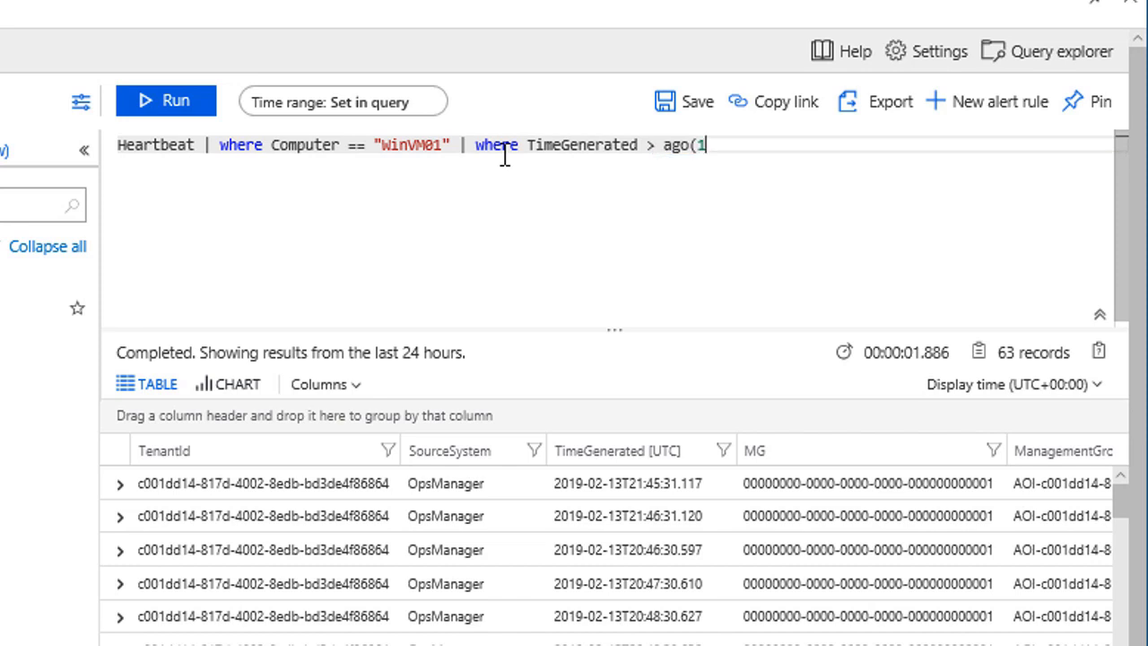
{"action": "type", "text": "H"}
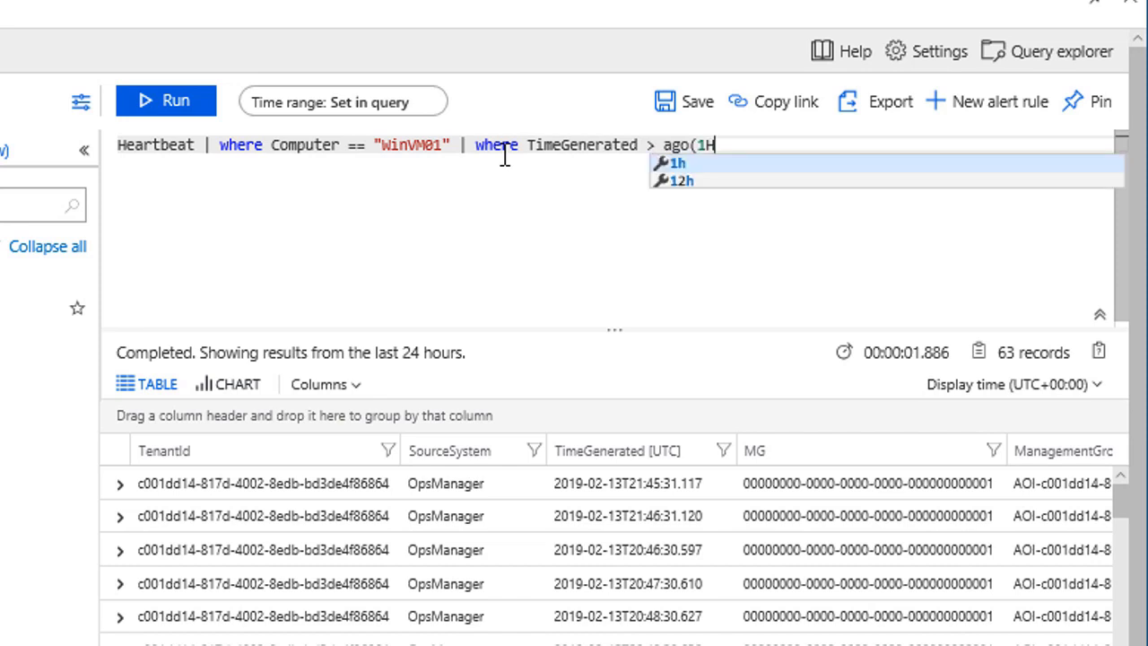
{"action": "type", "text": ")"}
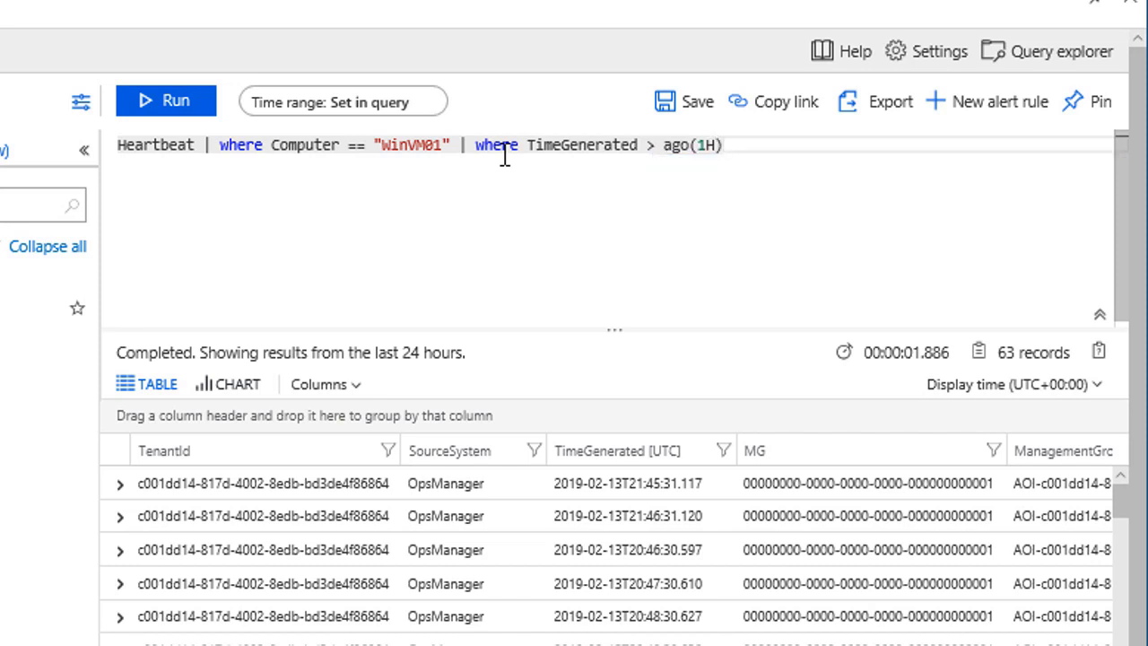
{"action": "left_click", "coordinate": [186, 114]}
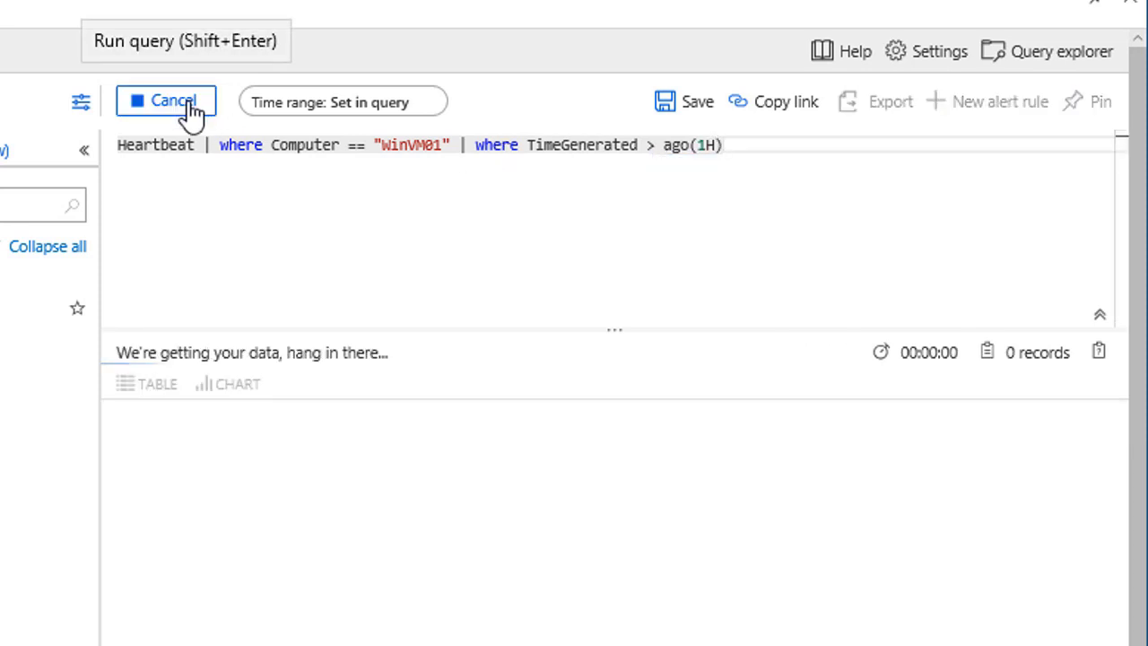
Correct the time argument to lowercase, ago(1h), in the Heartbeat query and run it again
{"action": "left_click", "coordinate": [717, 145]}
{"action": "key", "text": "BackSpace"}
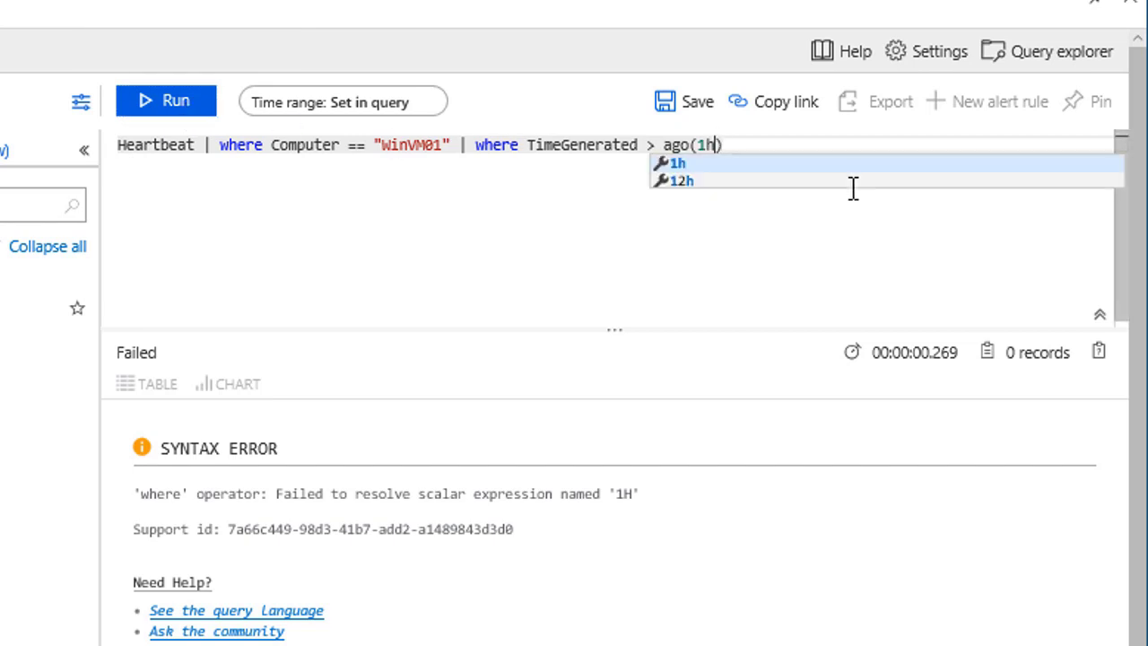
{"action": "left_click", "coordinate": [695, 161]}
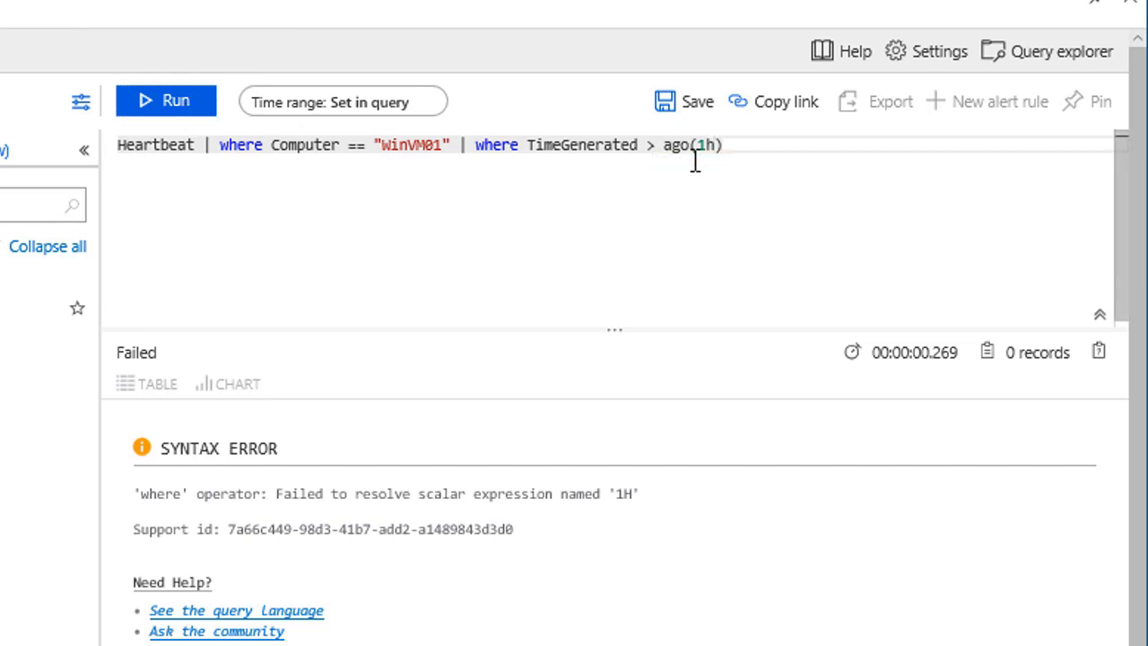
{"action": "left_click", "coordinate": [153, 105]}
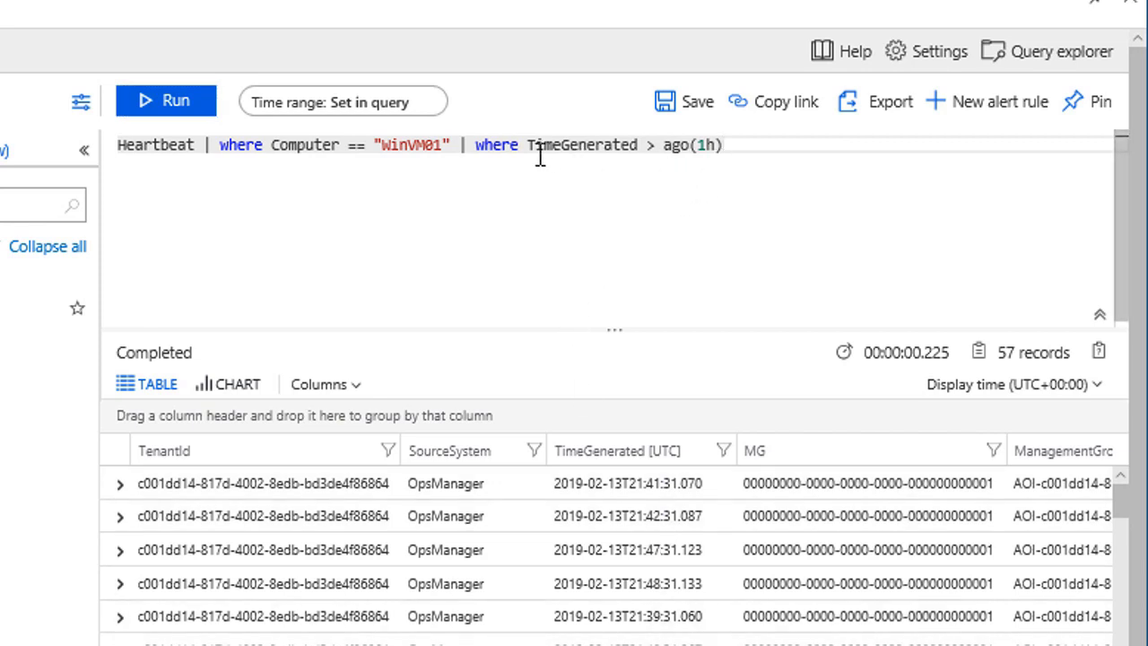
Run a query consisting only of the Event table in place of the Heartbeat query and read the returned record's fields
{"action": "key", "text": "ctrl+a"}
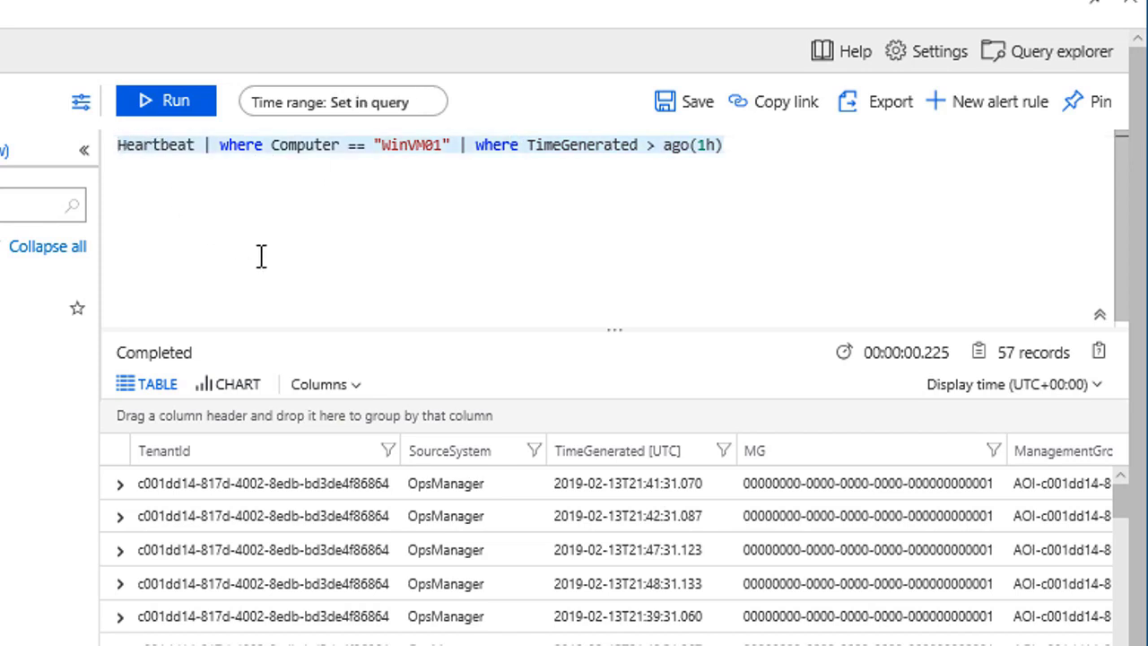
{"action": "type", "text": "Event"}
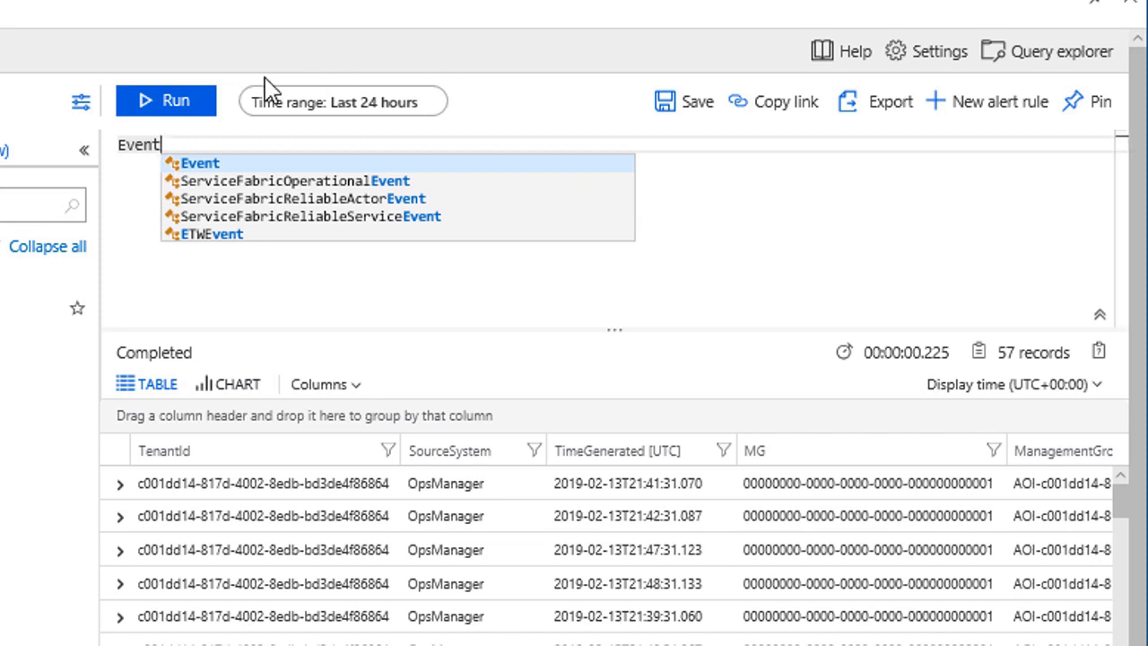
{"action": "left_click", "coordinate": [189, 106]}
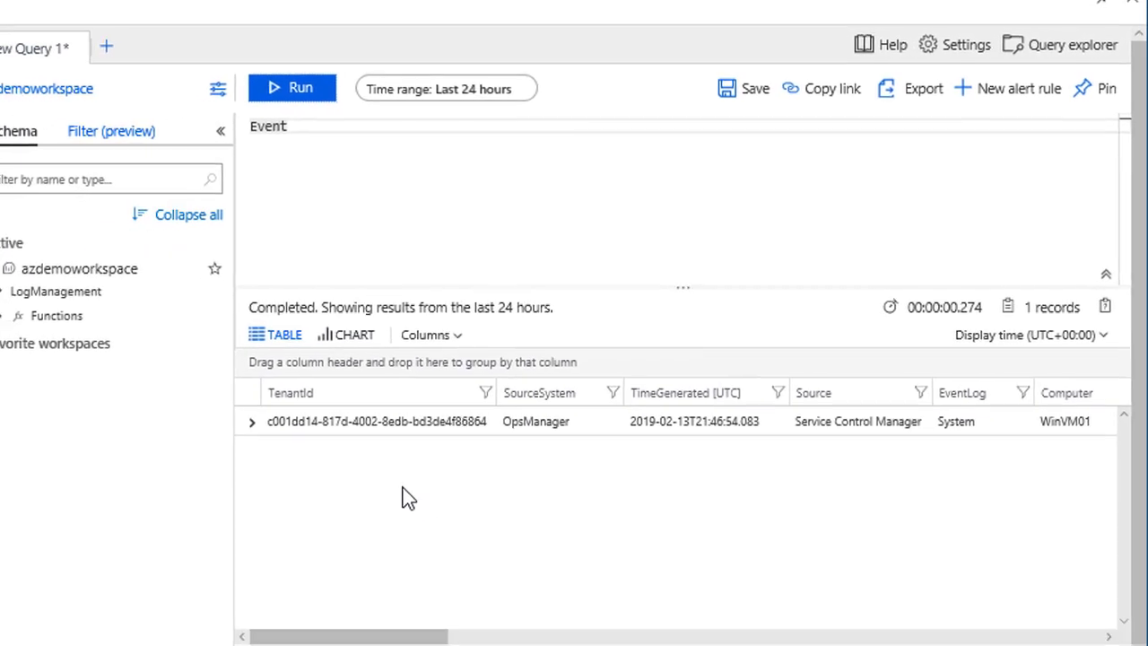
{"action": "left_click", "coordinate": [254, 423]}
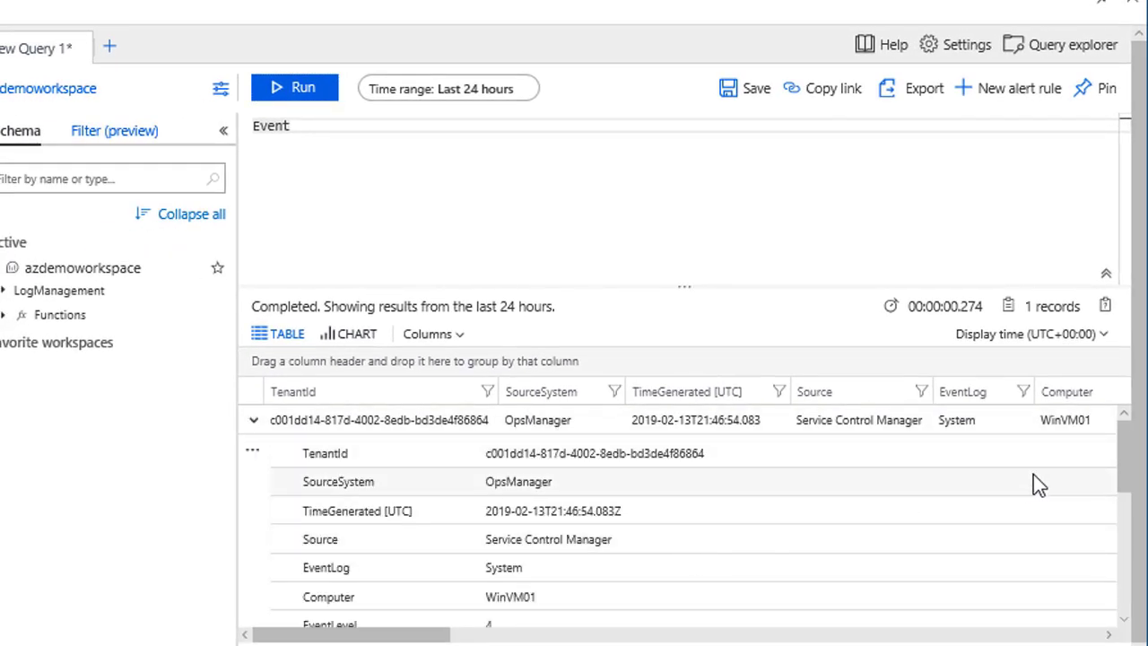
{"action": "left_click_drag", "start_coordinate": [1126, 477], "coordinate": [1126, 541]}
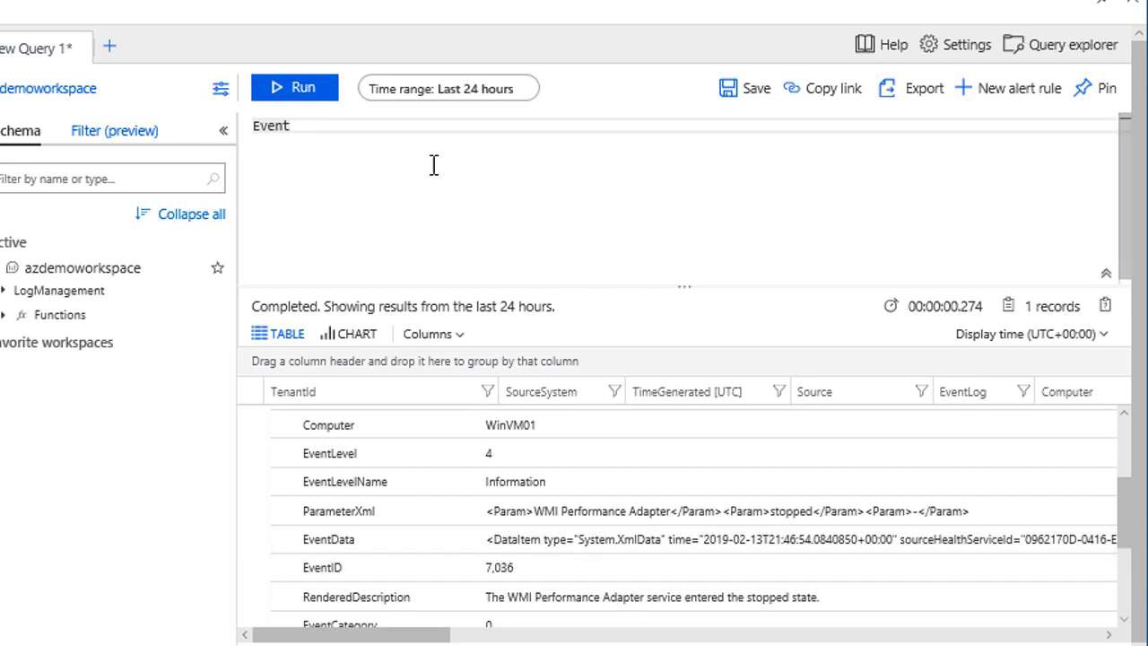
Extend the query to Event | where EventID == "7036" and run it
{"action": "type", "text": "| wh"}
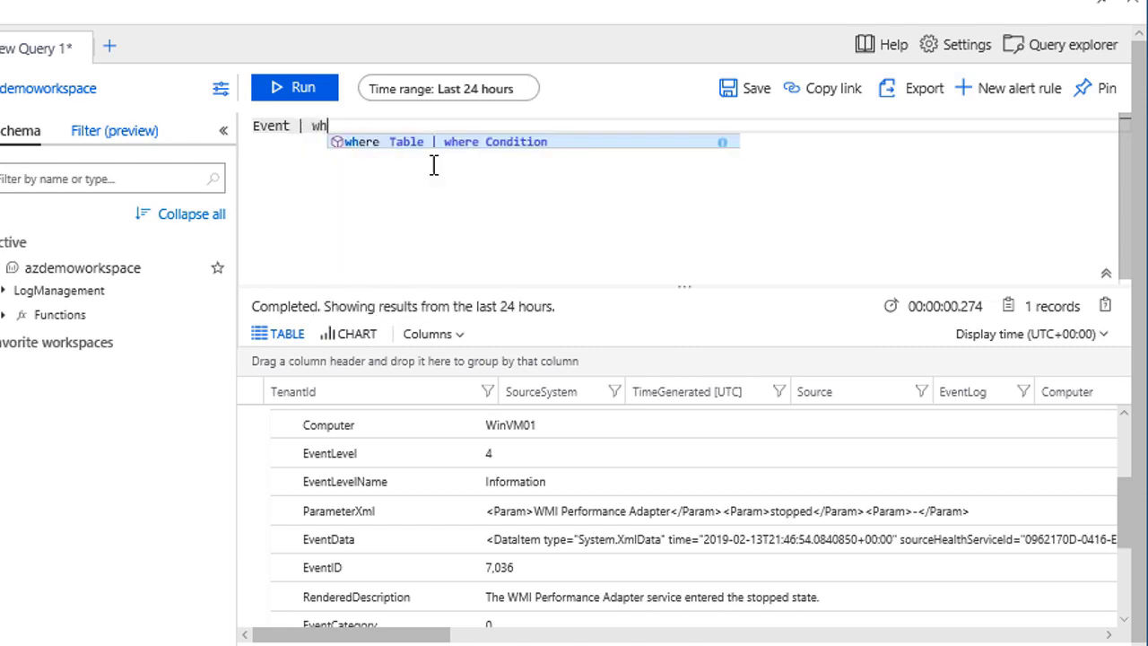
{"action": "type", "text": "ere event"}
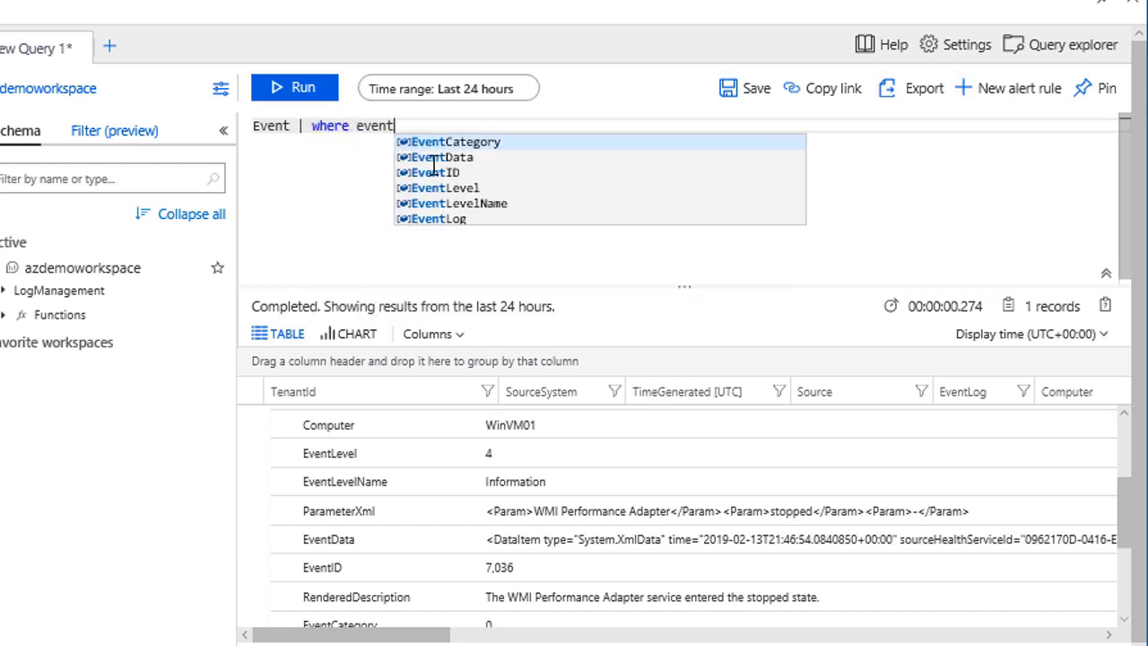
{"action": "key", "text": "Down"}
{"action": "key", "text": "Down"}
{"action": "key", "text": "Tab"}
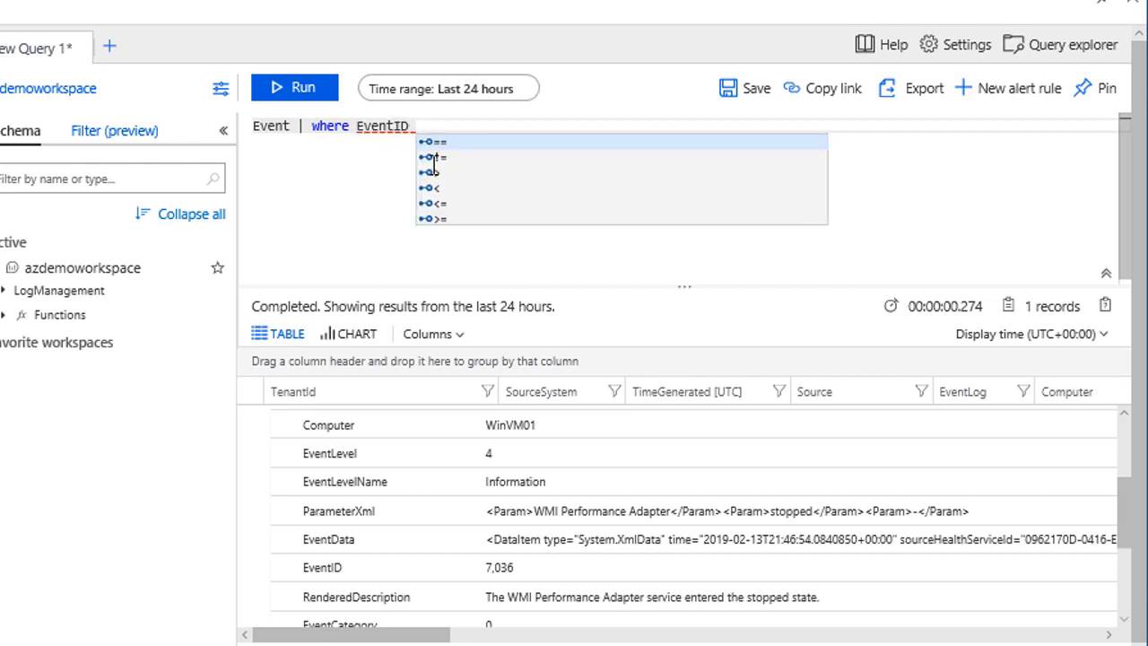
{"action": "type", "text": "== \""}
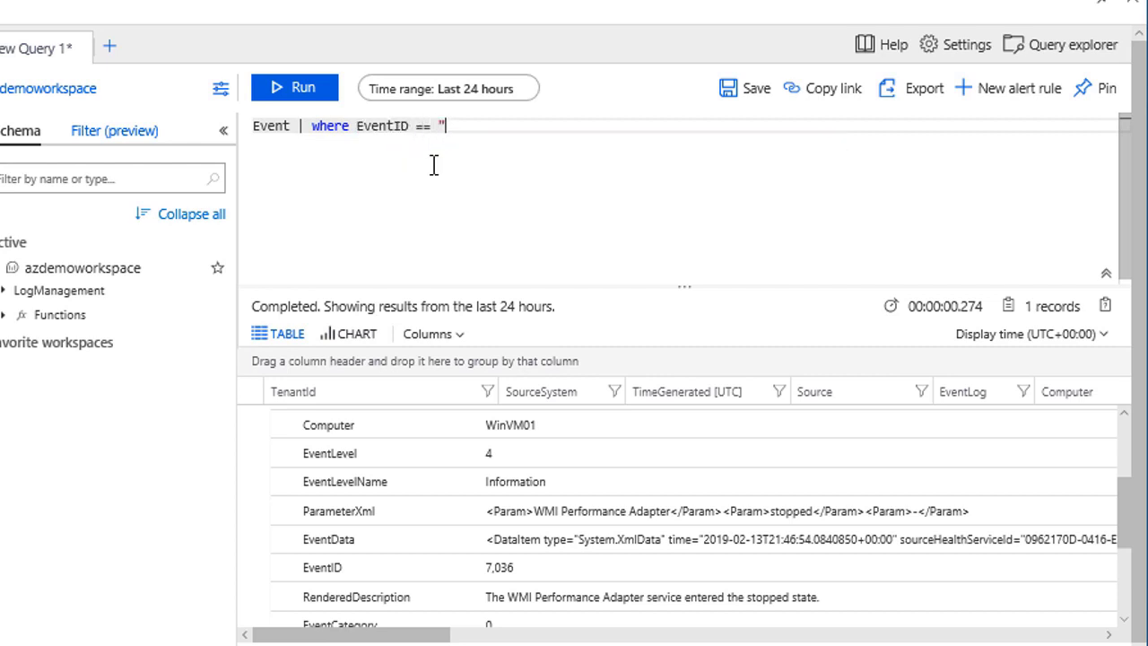
{"action": "type", "text": "7036\""}
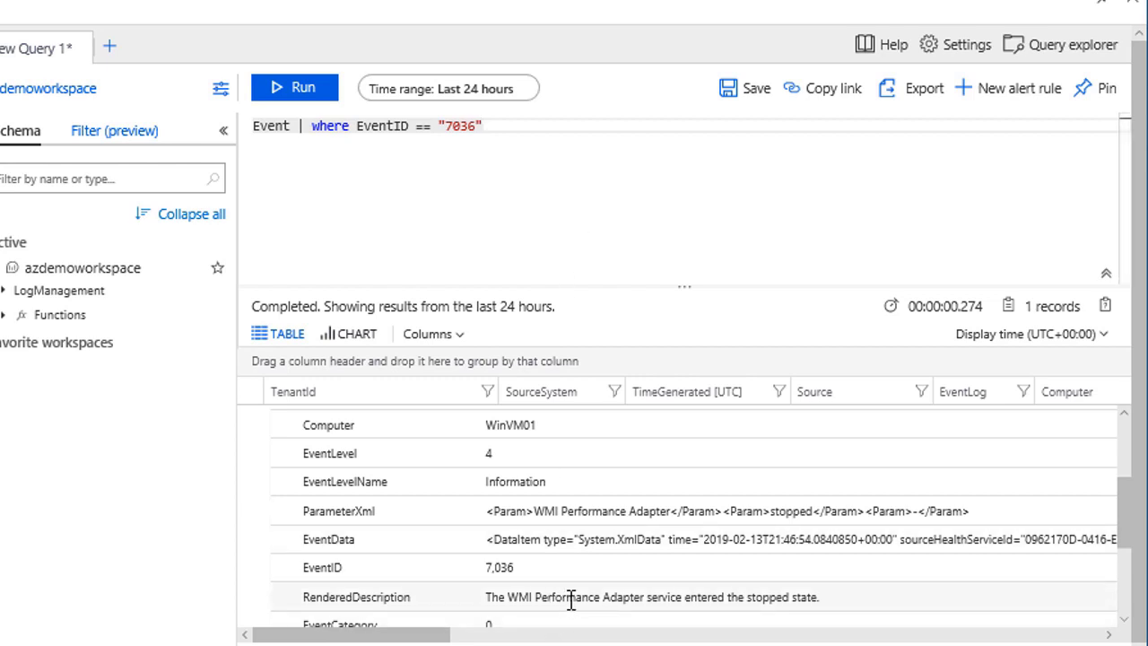
{"action": "left_click", "coordinate": [304, 89]}
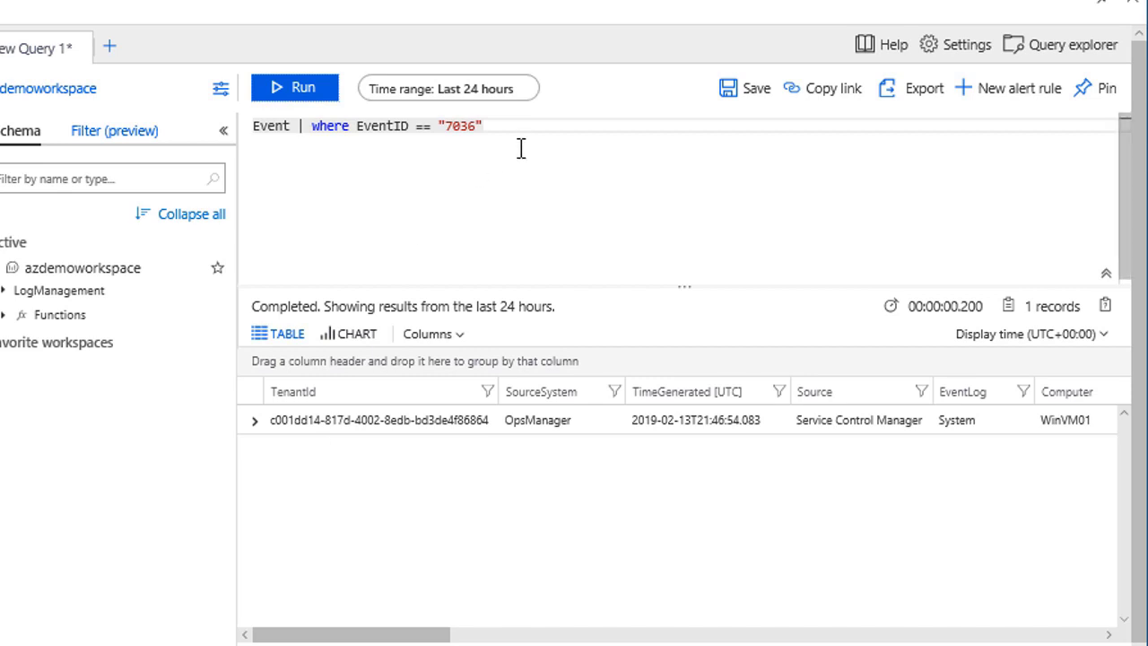
Replace the Event query with Perf | where TimeGenerated > ago(1h), followed by a pipe for another clause
{"action": "left_click_drag", "start_coordinate": [520, 144], "coordinate": [248, 134]}
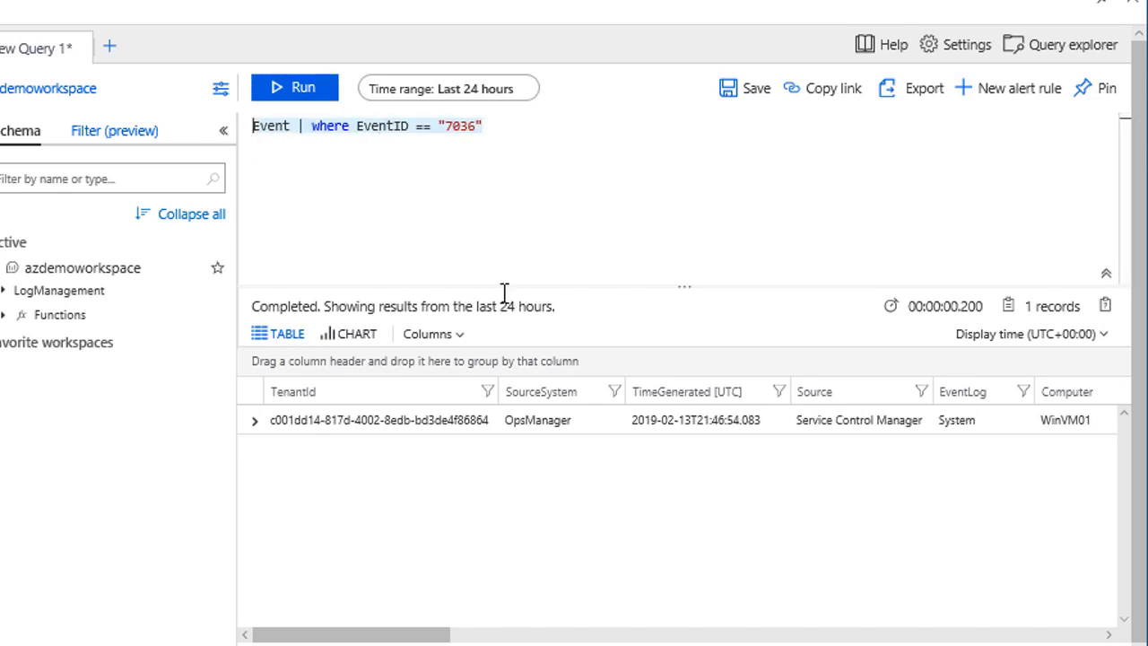
{"action": "type", "text": "P"}
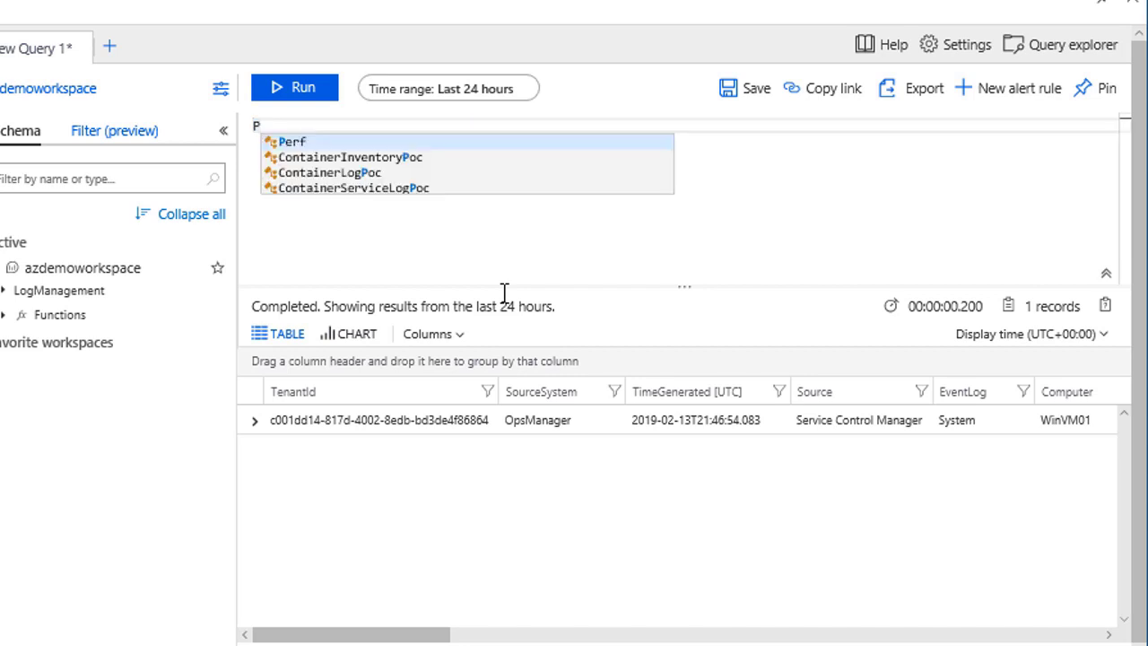
{"action": "type", "text": "erf |"}
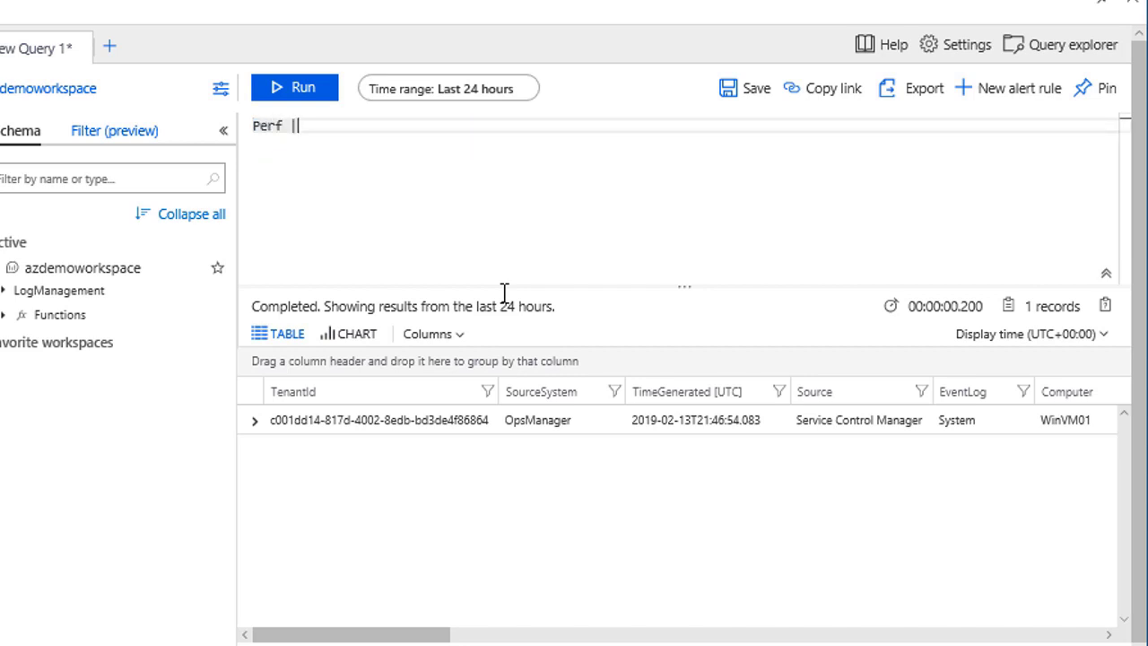
{"action": "type", "text": " where TimeGenerated "}
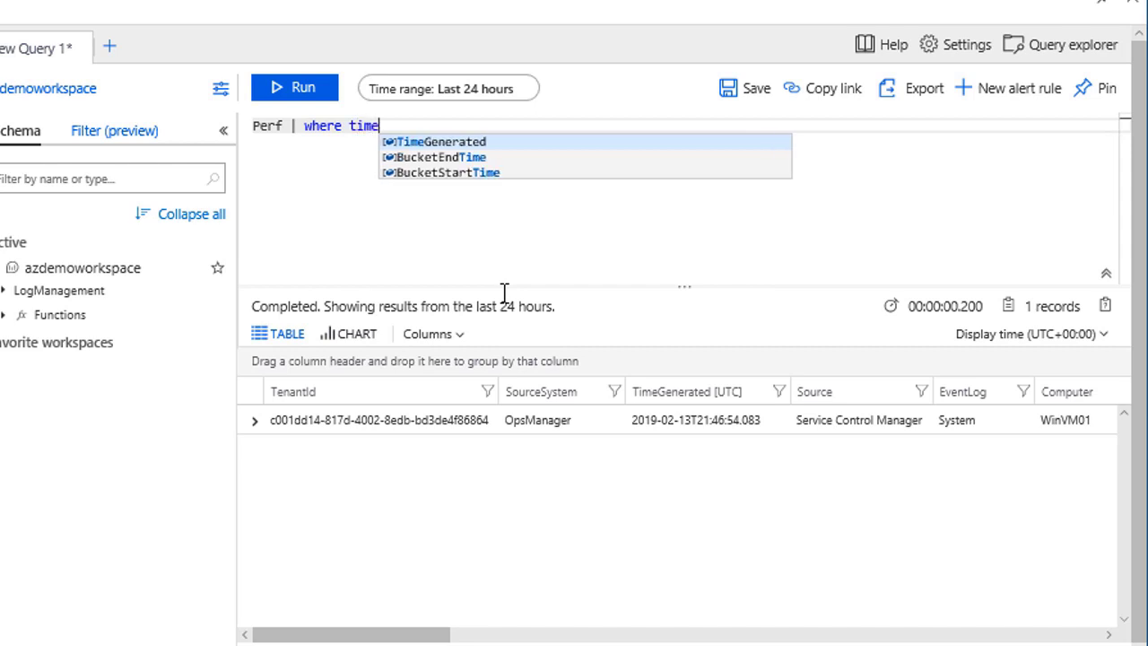
{"action": "type", "text": ">"}
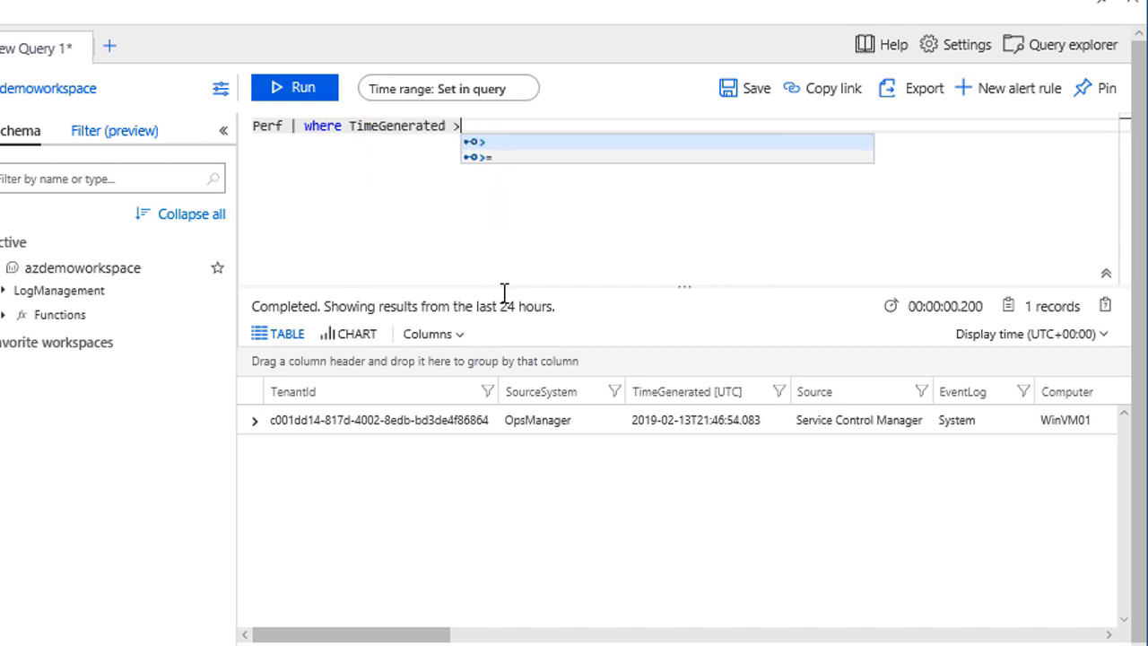
{"action": "type", "text": " ago("}
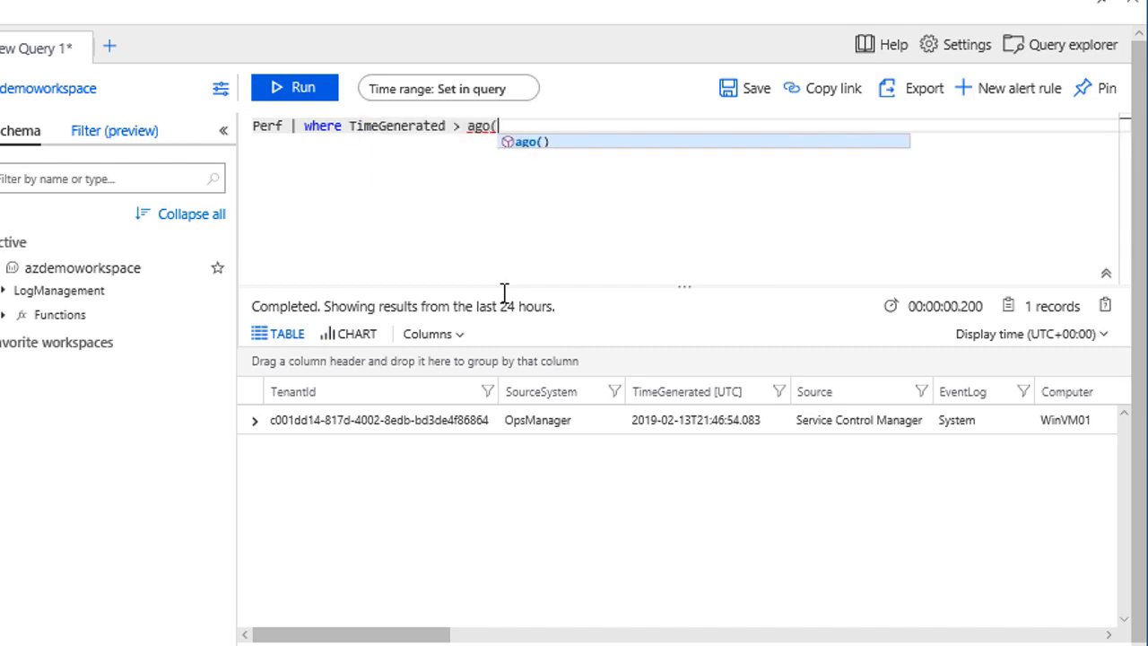
{"action": "type", "text": "1h"}
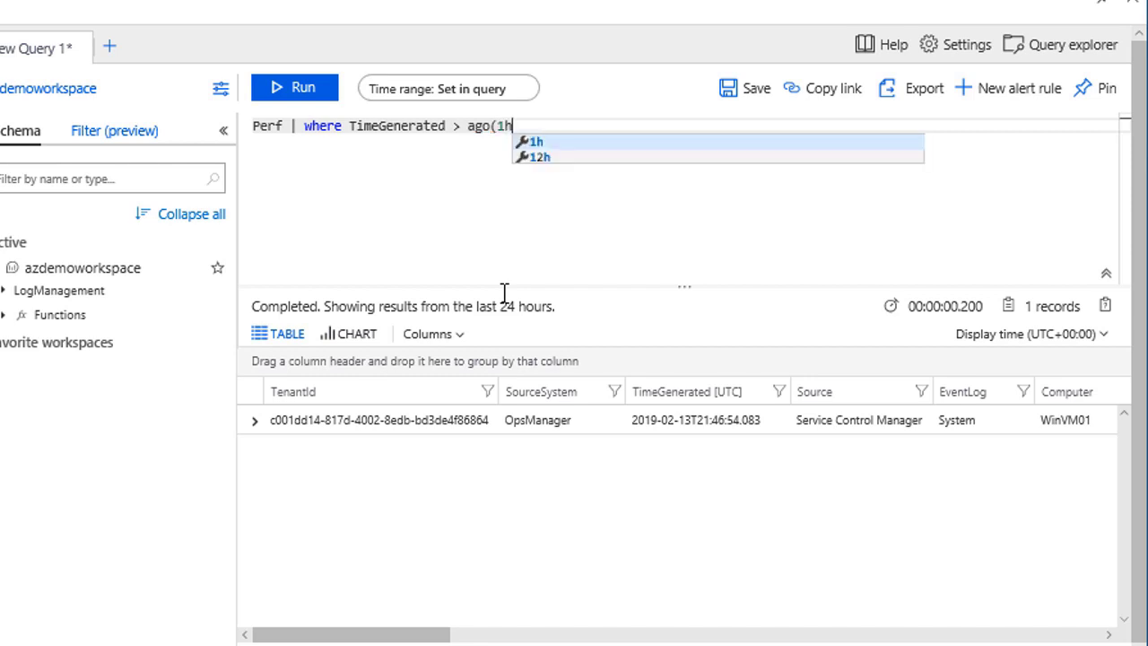
{"action": "type", "text": ") |"}
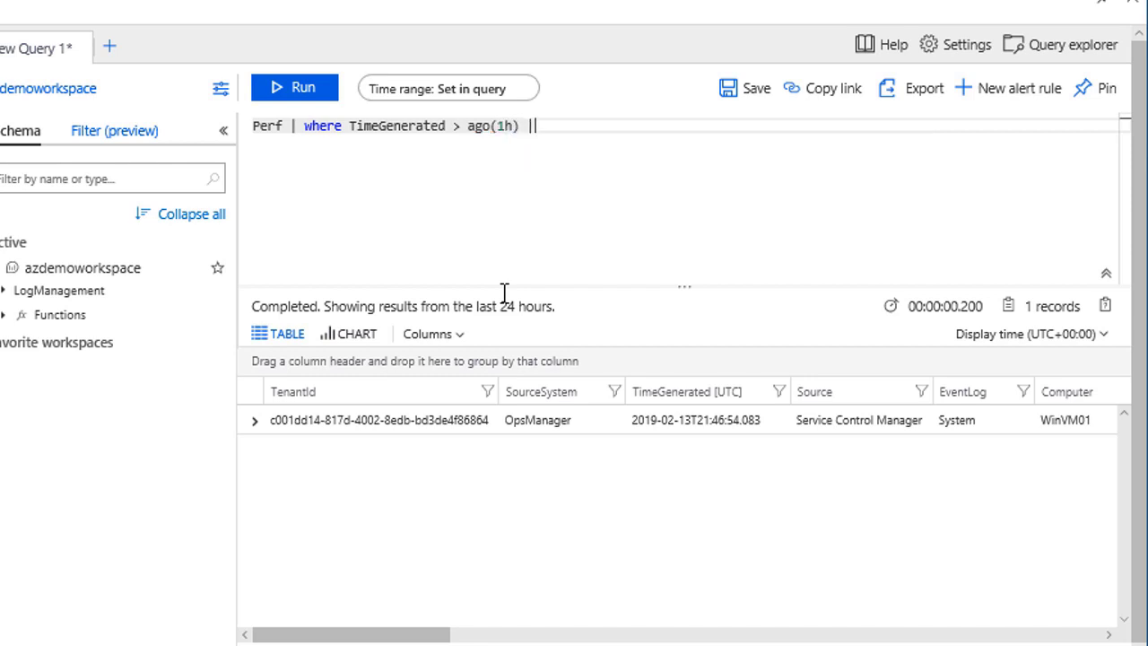
Complete the Perf query with where CounterName == @"% Processor Time" after the last pipe and run it
{"action": "type", "text": " where c"}
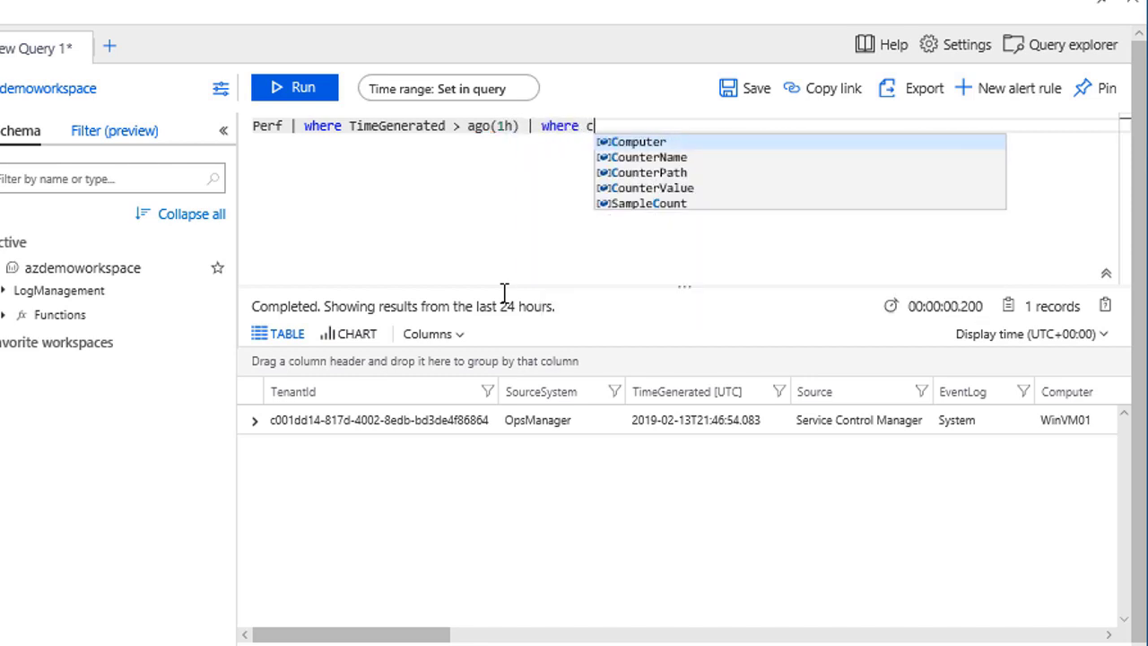
{"action": "key", "text": "Down"}
{"action": "key", "text": "Tab"}
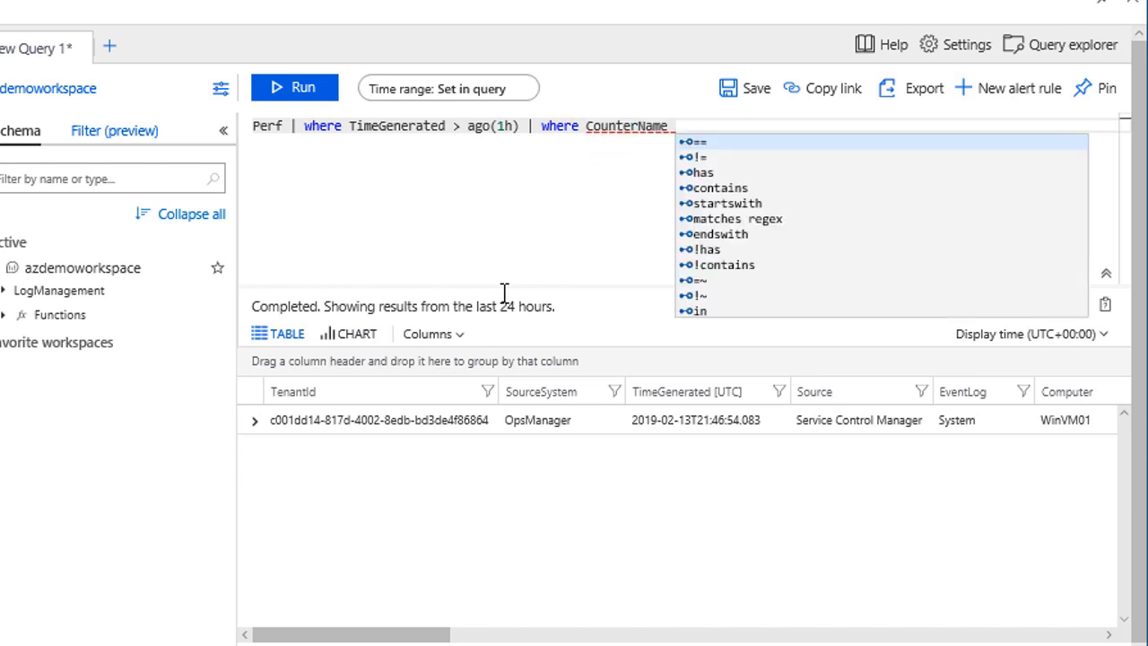
{"action": "type", "text": "=="}
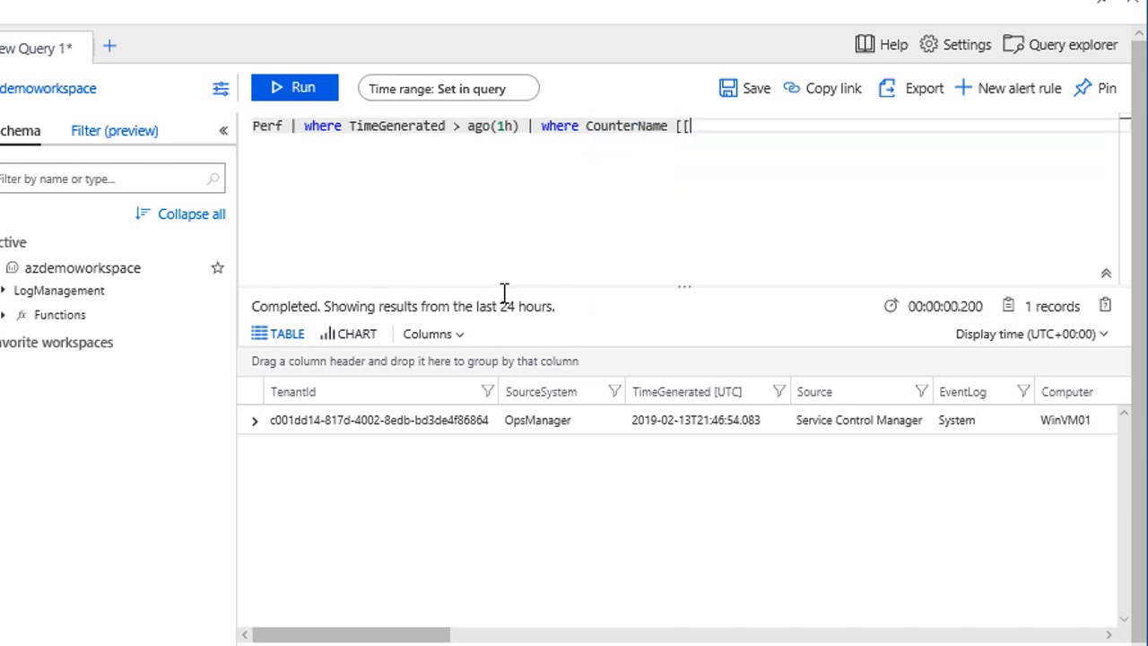
{"action": "type", "text": " @"}
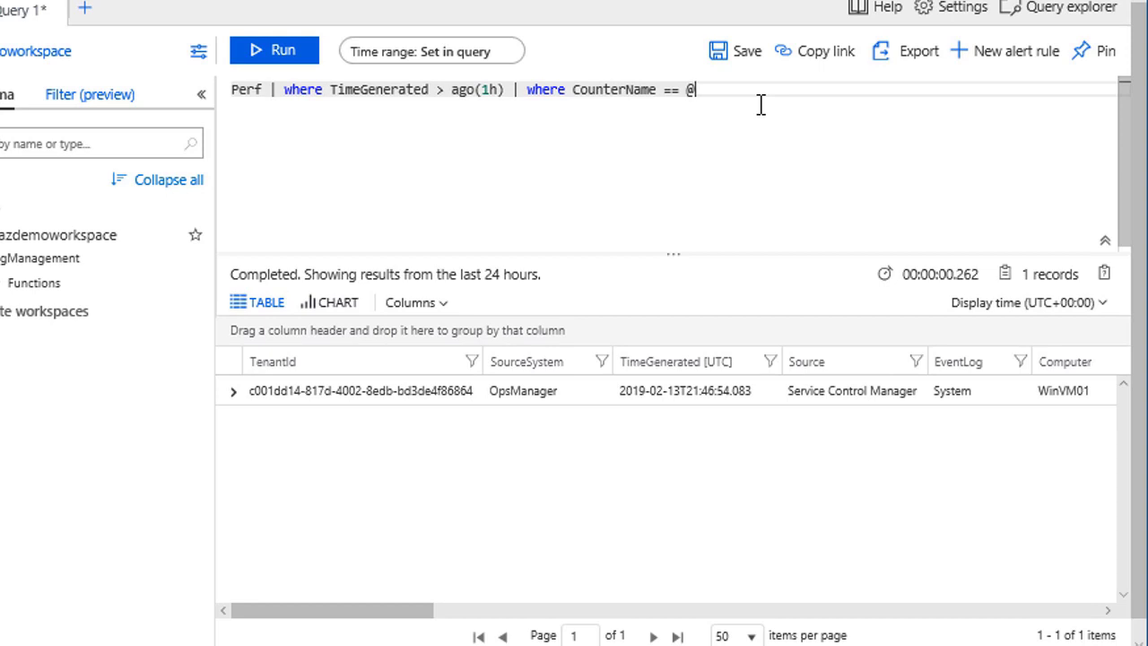
{"action": "type", "text": "\""}
{"action": "type", "text": "% "}
{"action": "type", "text": "Processor"}
{"action": "type", "text": " Time"}
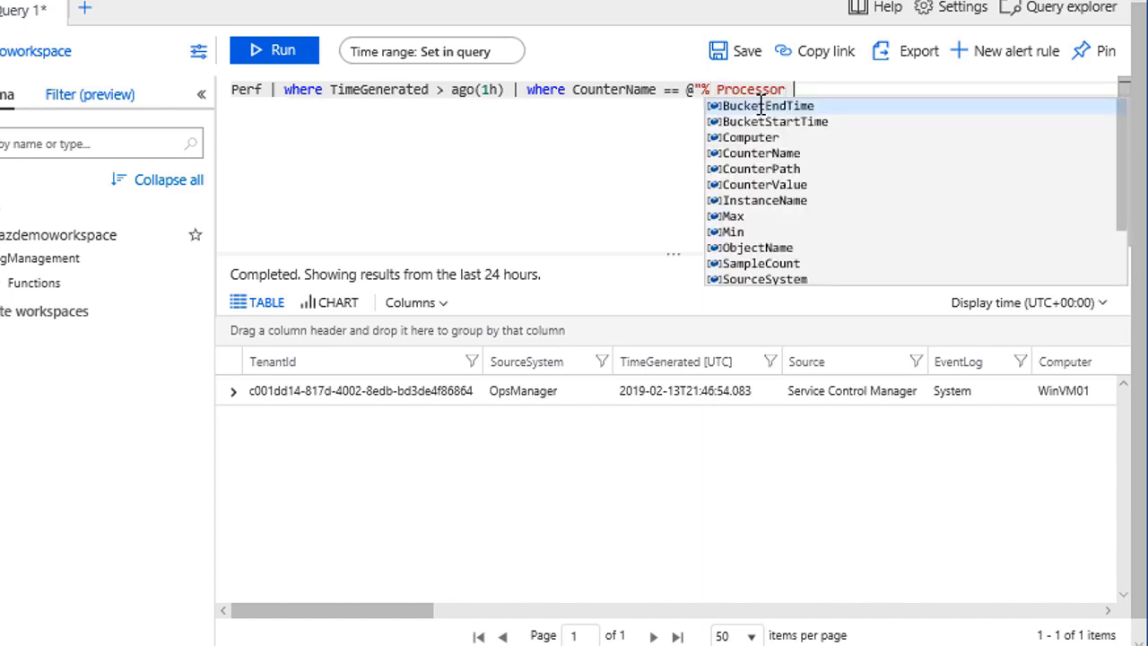
{"action": "type", "text": "\""}
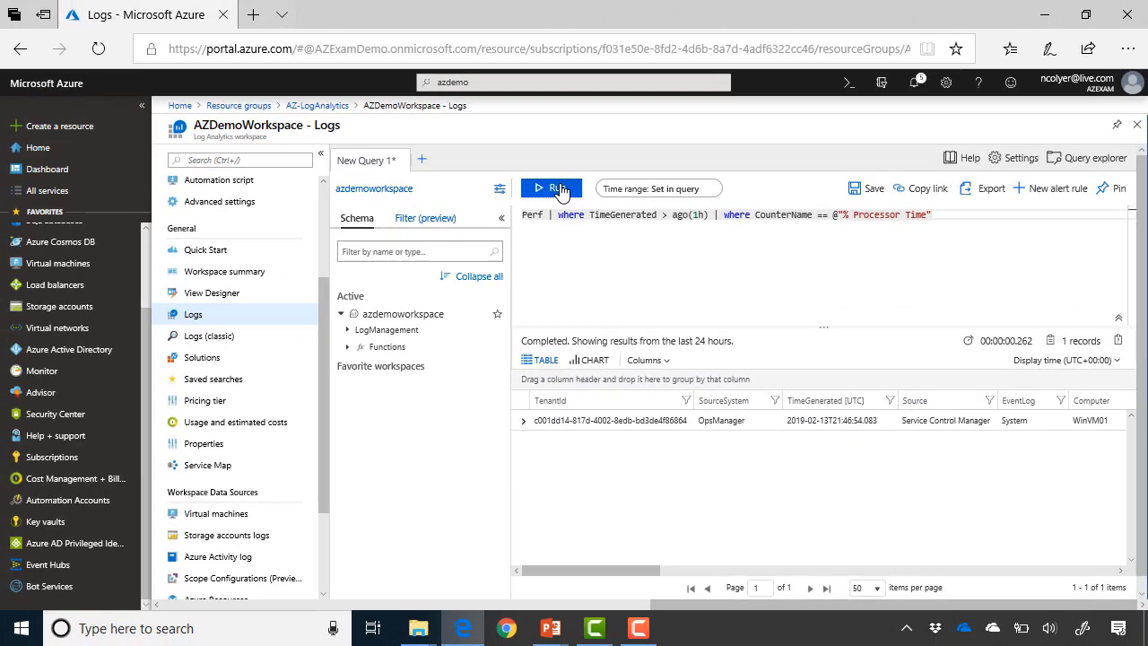
{"action": "left_click", "coordinate": [298, 61]}
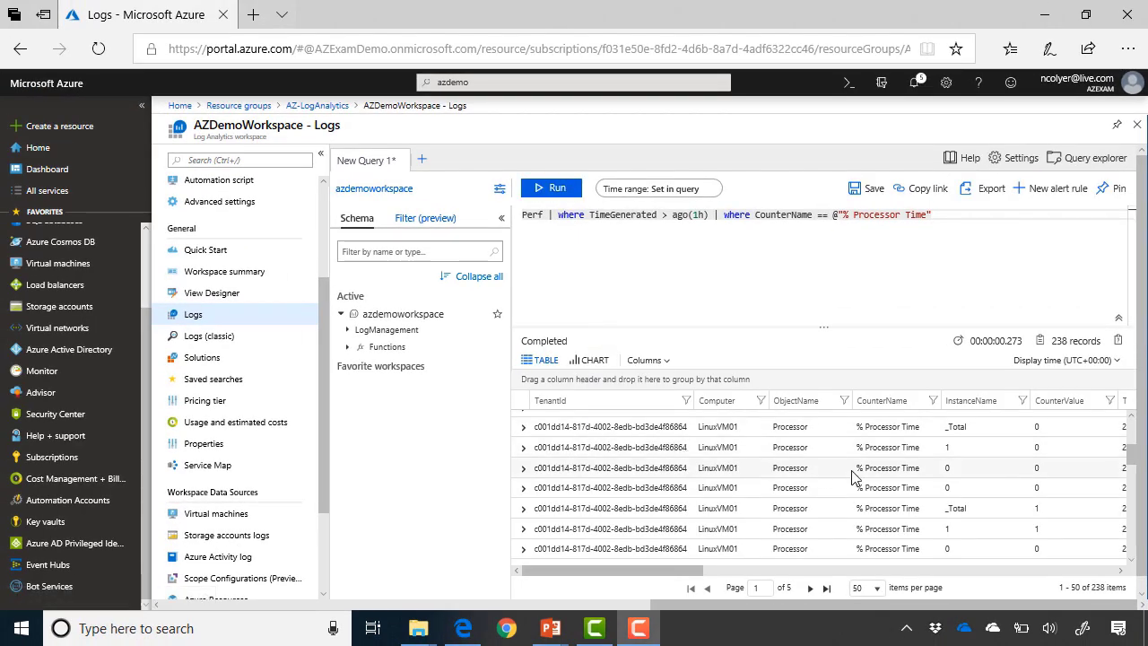
Look through the processor time records, paging through the results as far as page 3
{"action": "scroll", "coordinate": [852, 474], "scroll_direction": "up", "scroll_amount": 3}
{"action": "scroll", "coordinate": [887, 475], "scroll_direction": "right", "scroll_amount": 1}
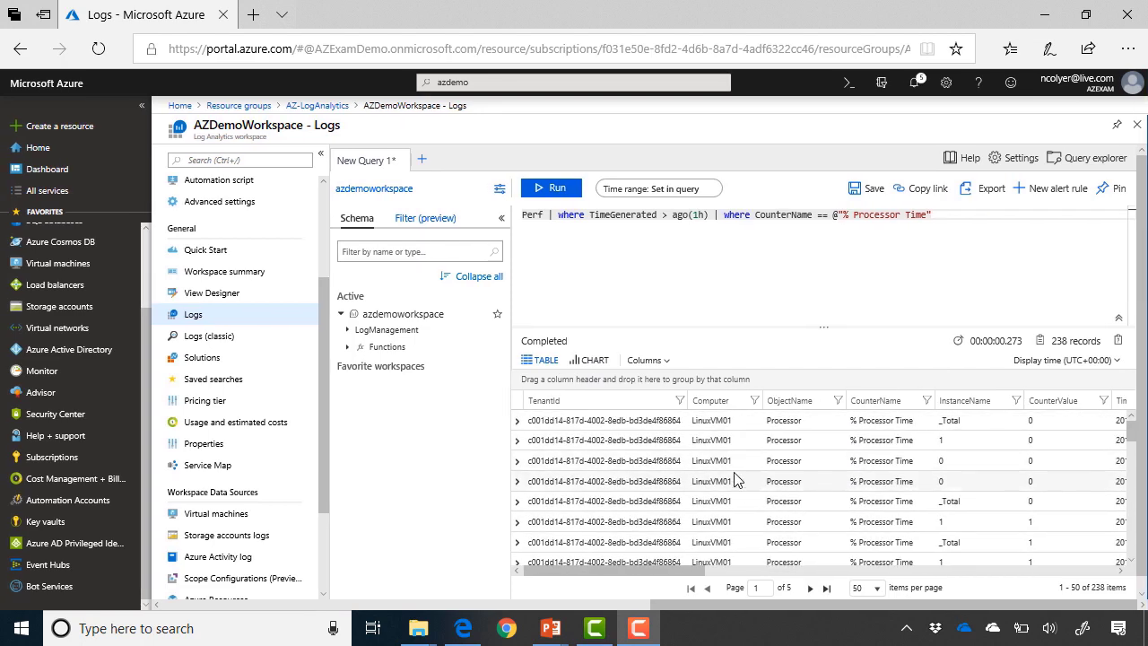
{"action": "scroll", "coordinate": [720, 538], "scroll_direction": "down", "scroll_amount": 3}
{"action": "scroll", "coordinate": [720, 538], "scroll_direction": "up", "scroll_amount": 1}
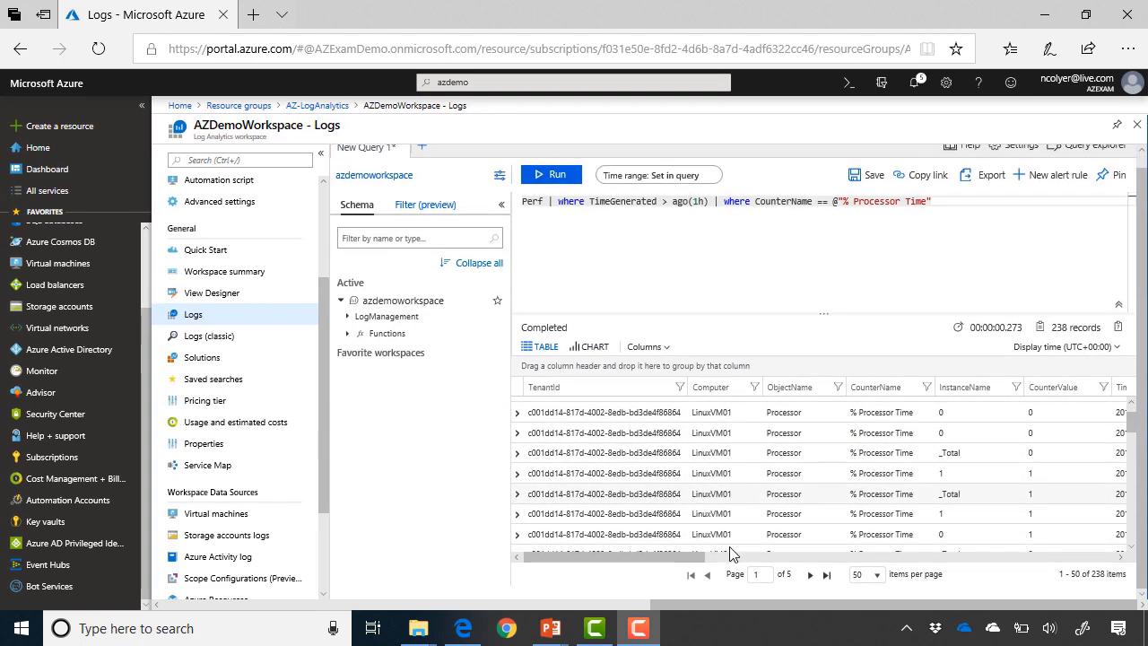
{"action": "left_click", "coordinate": [812, 578]}
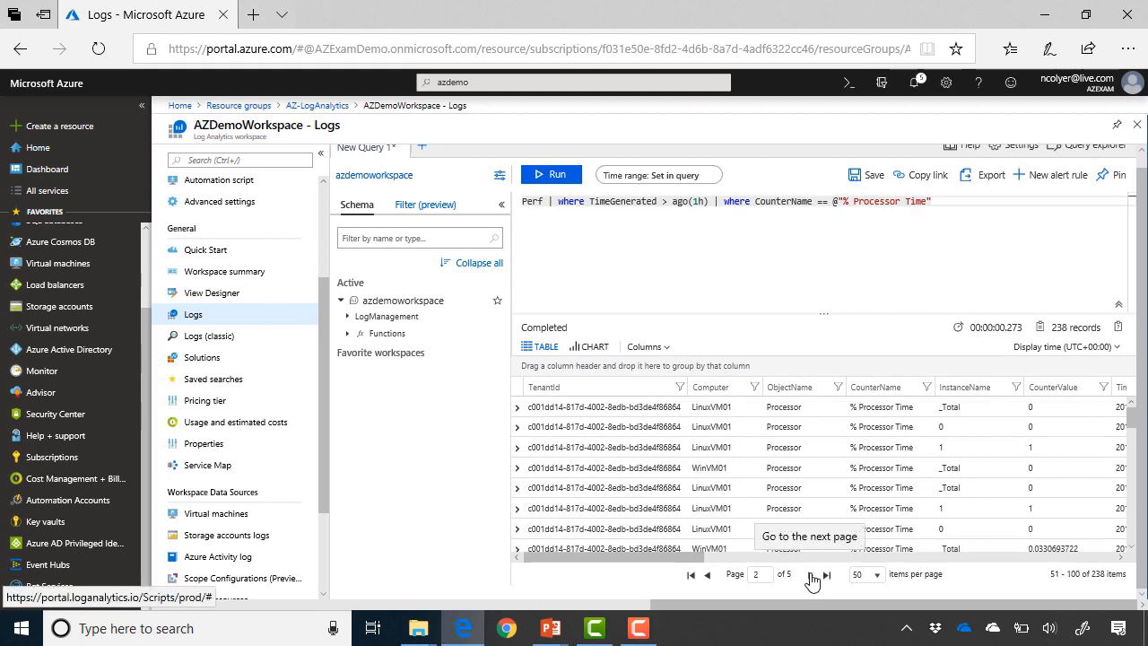
{"action": "left_click", "coordinate": [812, 578]}
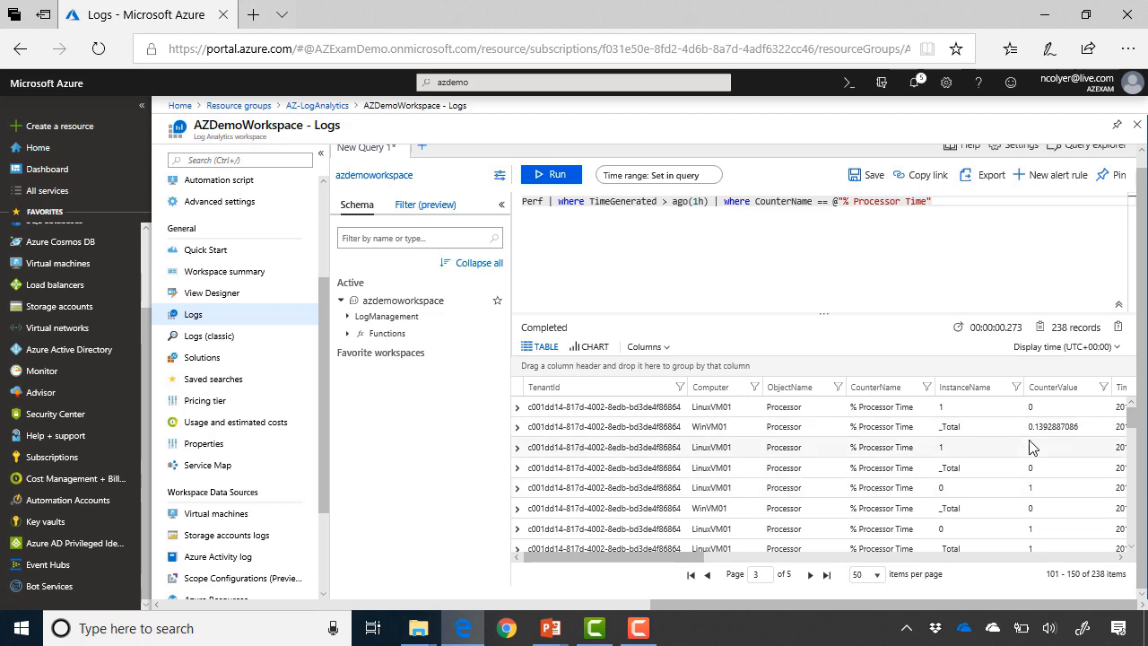
Append | summarize avg(CounterValue) to the end of the Perf query
{"action": "left_click", "coordinate": [1000, 207]}
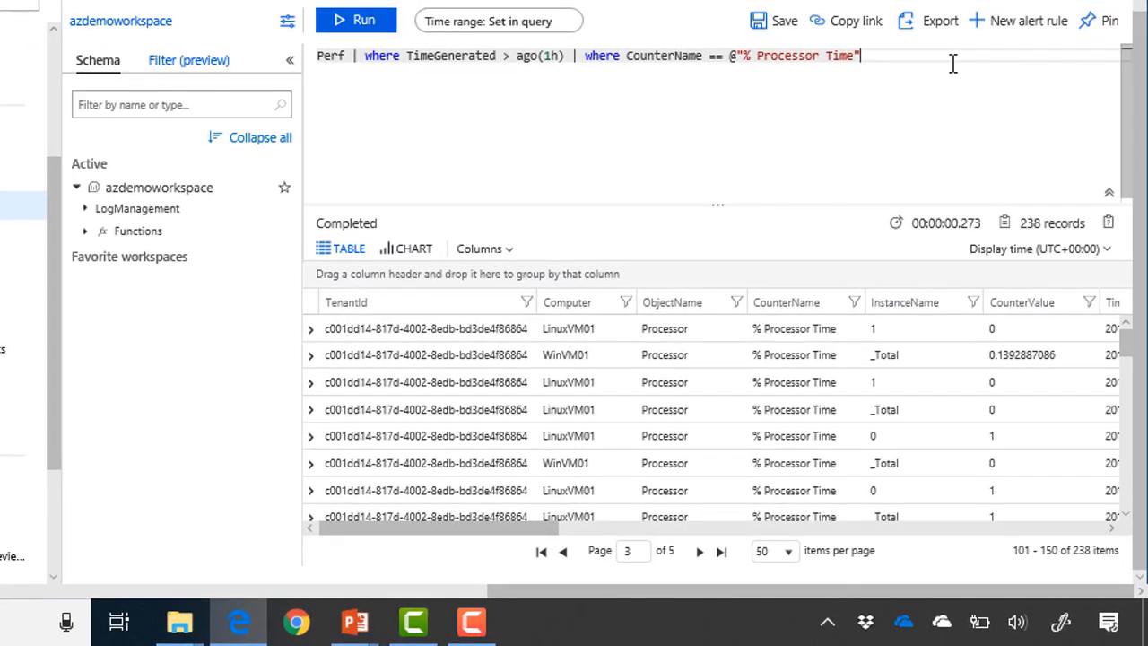
{"action": "type", "text": "|"}
{"action": "type", "text": " summar"}
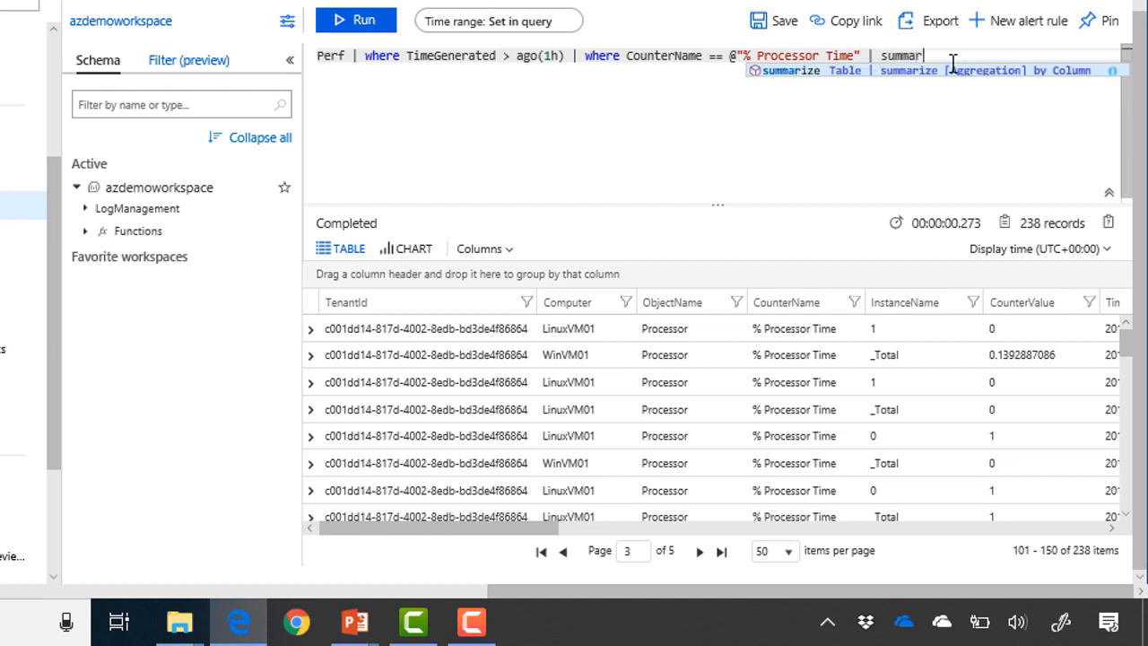
{"action": "key", "text": "Tab"}
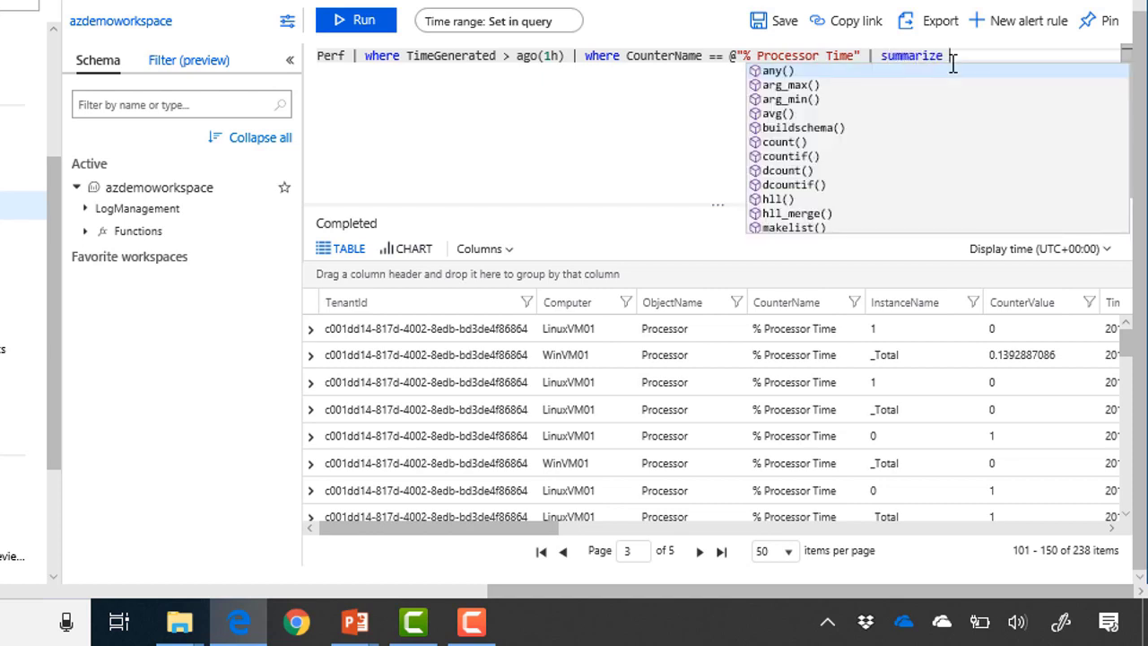
{"action": "type", "text": "avg"}
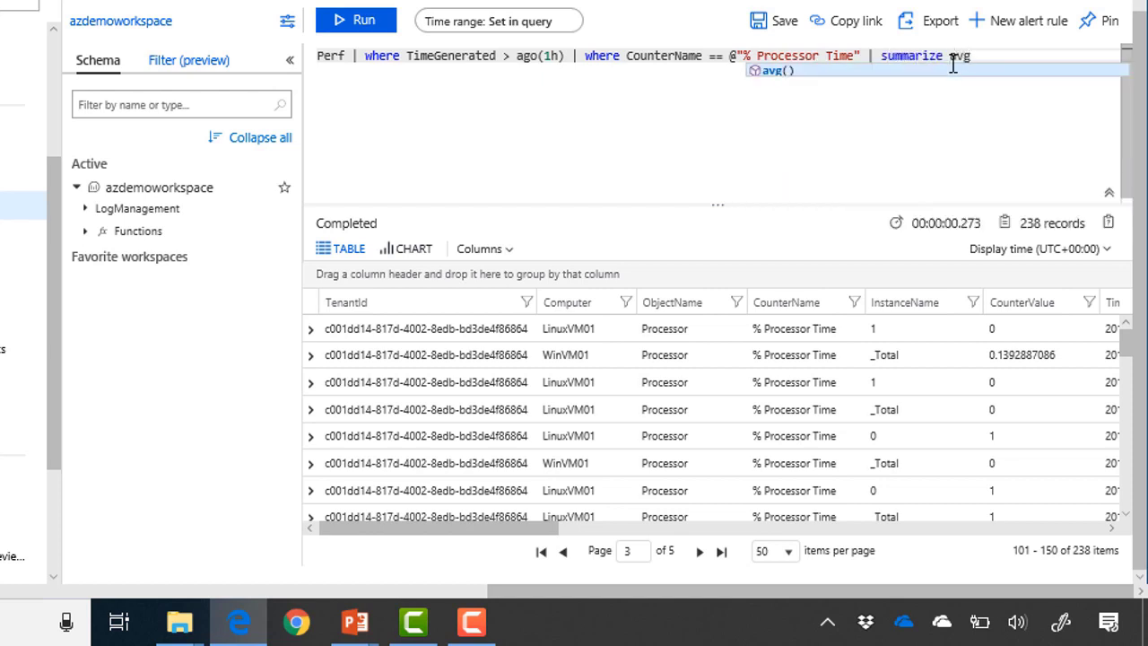
{"action": "key", "text": "Tab"}
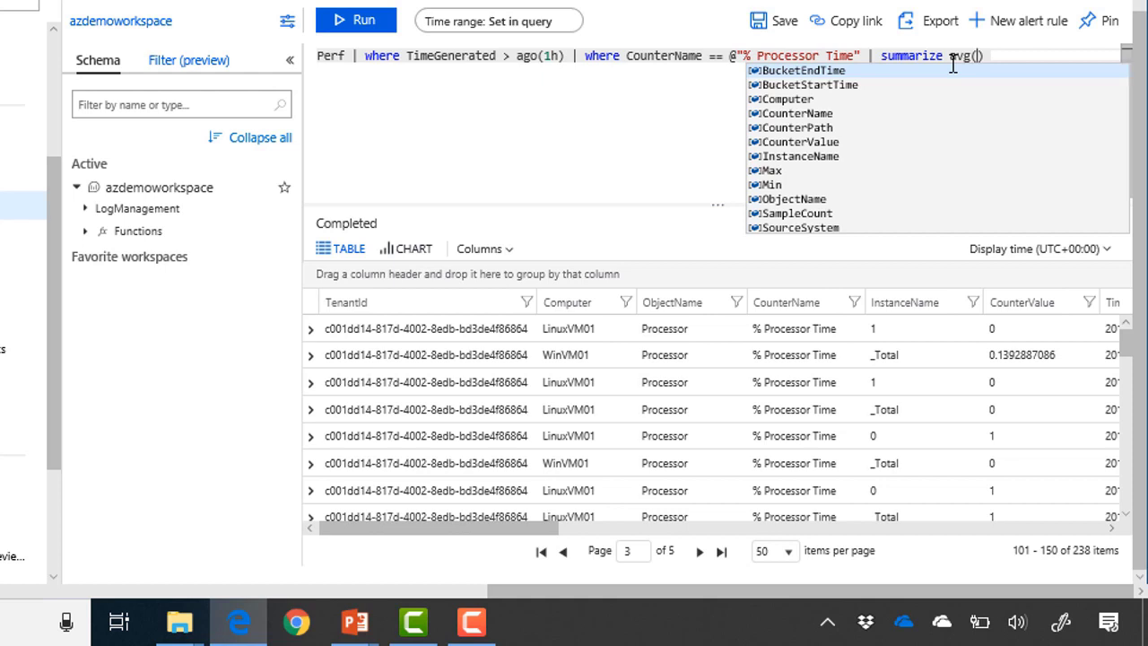
{"action": "type", "text": "Coun"}
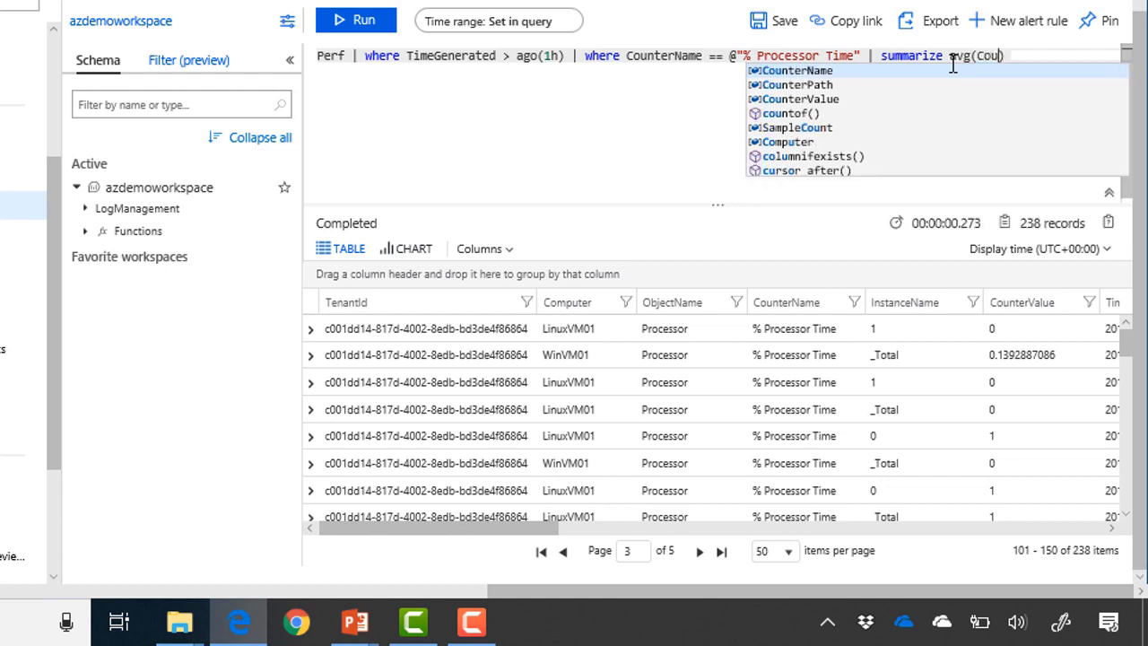
{"action": "left_click", "coordinate": [849, 99]}
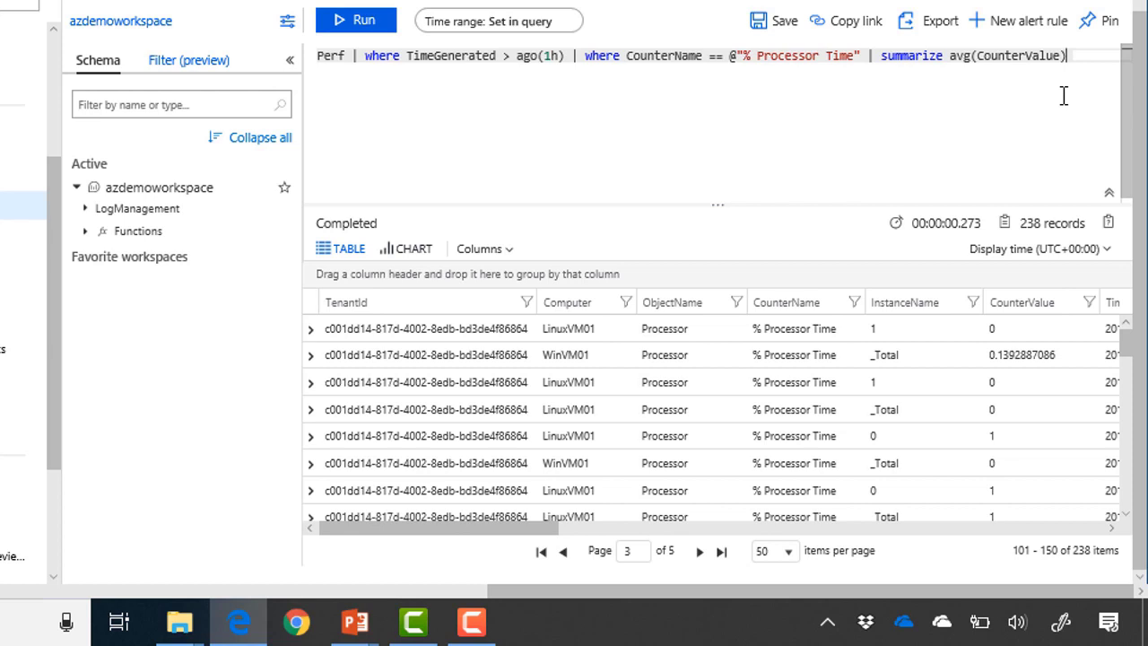
Group the average with by Computer, (bin(TimeGenerated, 15m), followed by a pipe for another clause
{"action": "type", "text": "by Computer"}
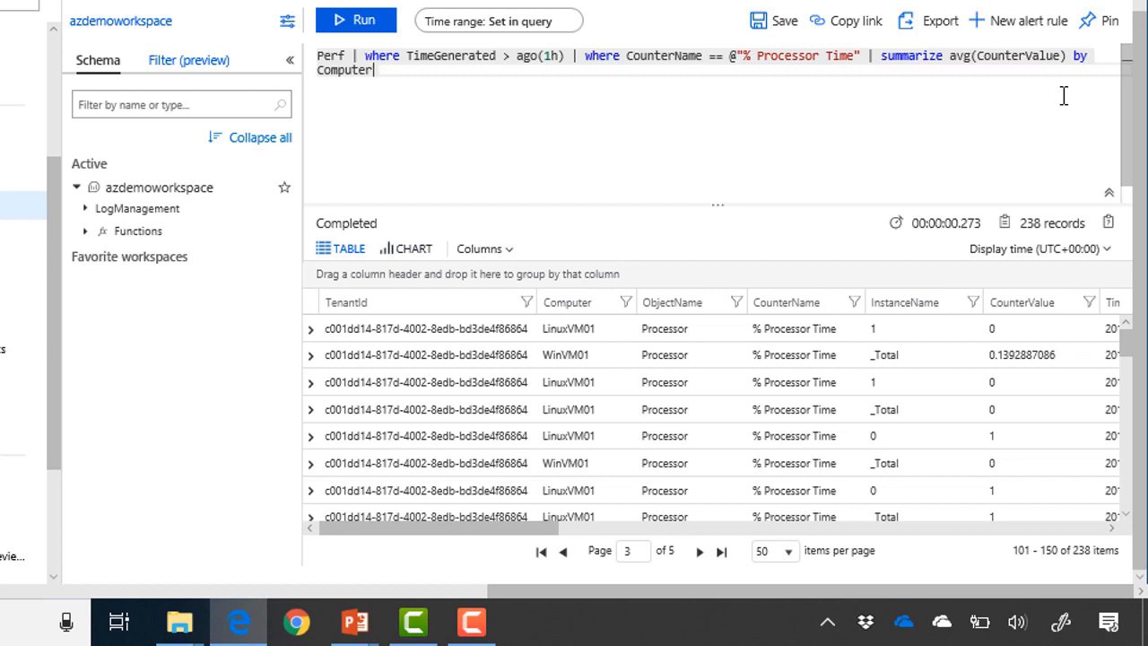
{"action": "type", "text": ", (bin"}
{"action": "type", "text": "("}
{"action": "type", "text": "TimeGenerated"}
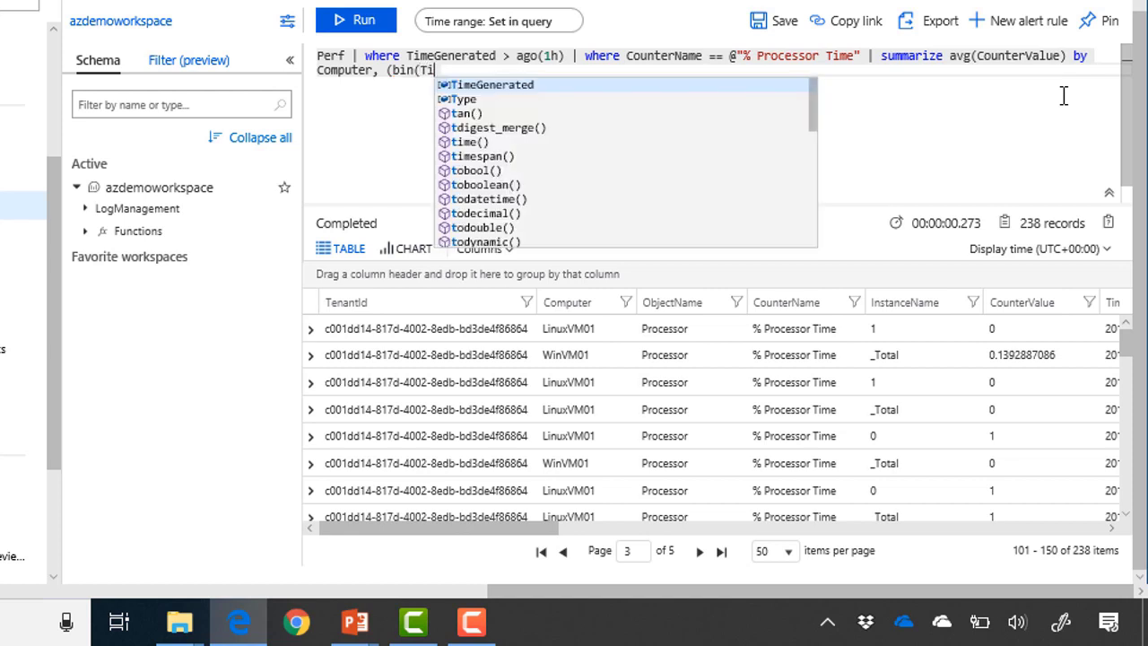
{"action": "key", "text": "Tab"}
{"action": "type", "text": ", "}
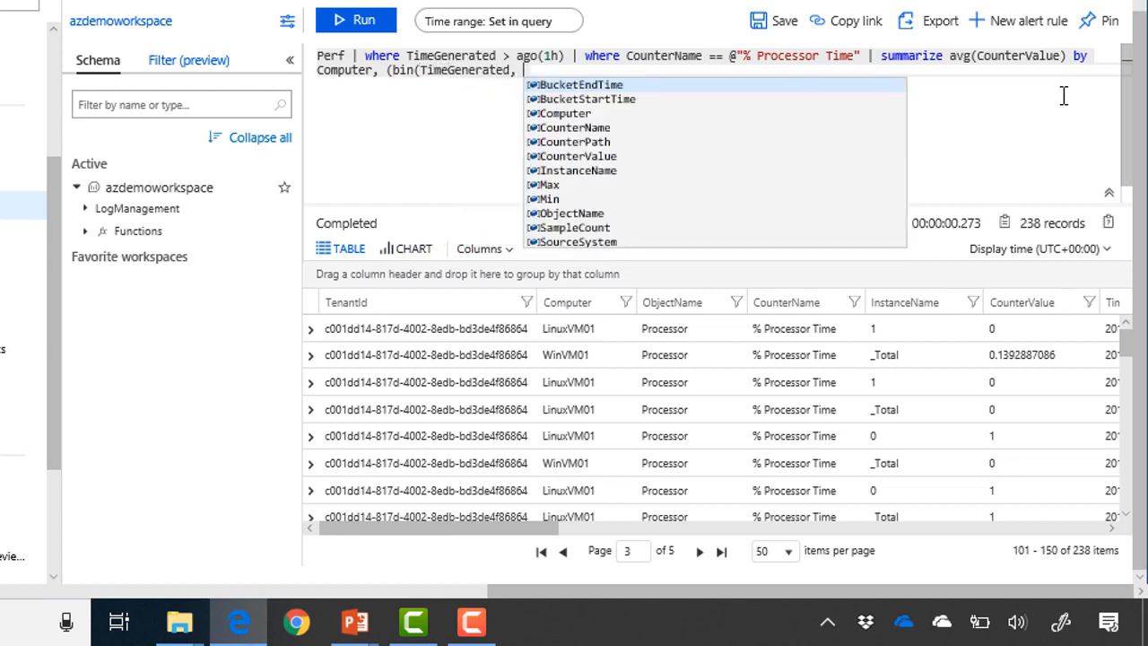
{"action": "type", "text": "15m"}
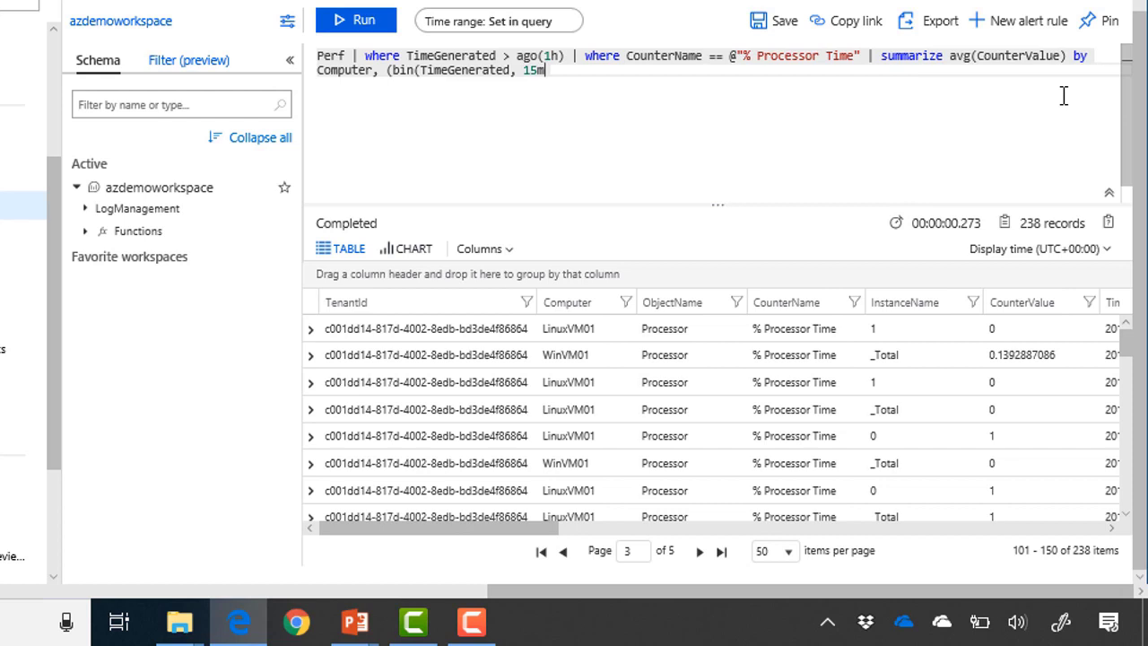
{"action": "type", "text": ") | "}
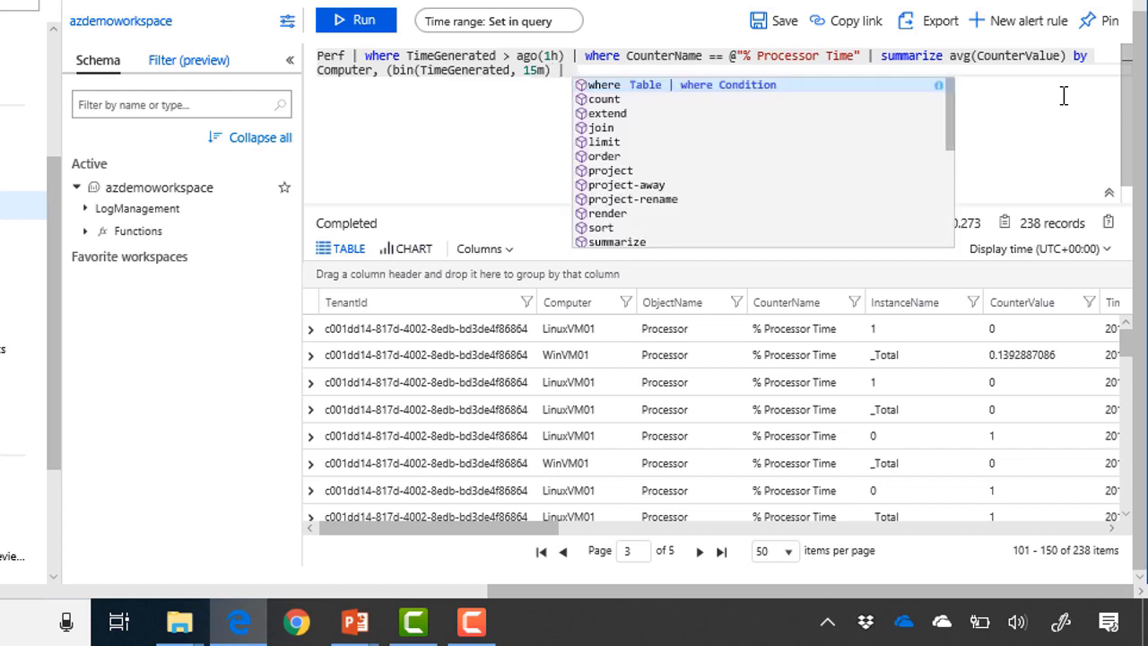
Finish the query with render timechart and run it
{"action": "type", "text": "render "}
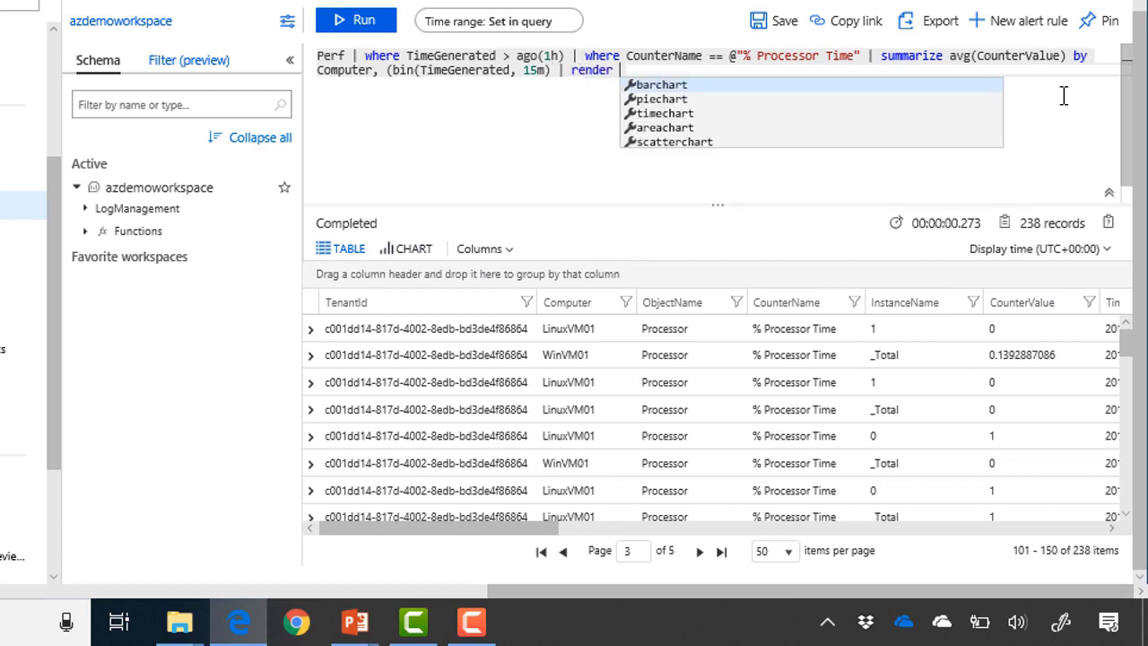
{"action": "type", "text": "timechart"}
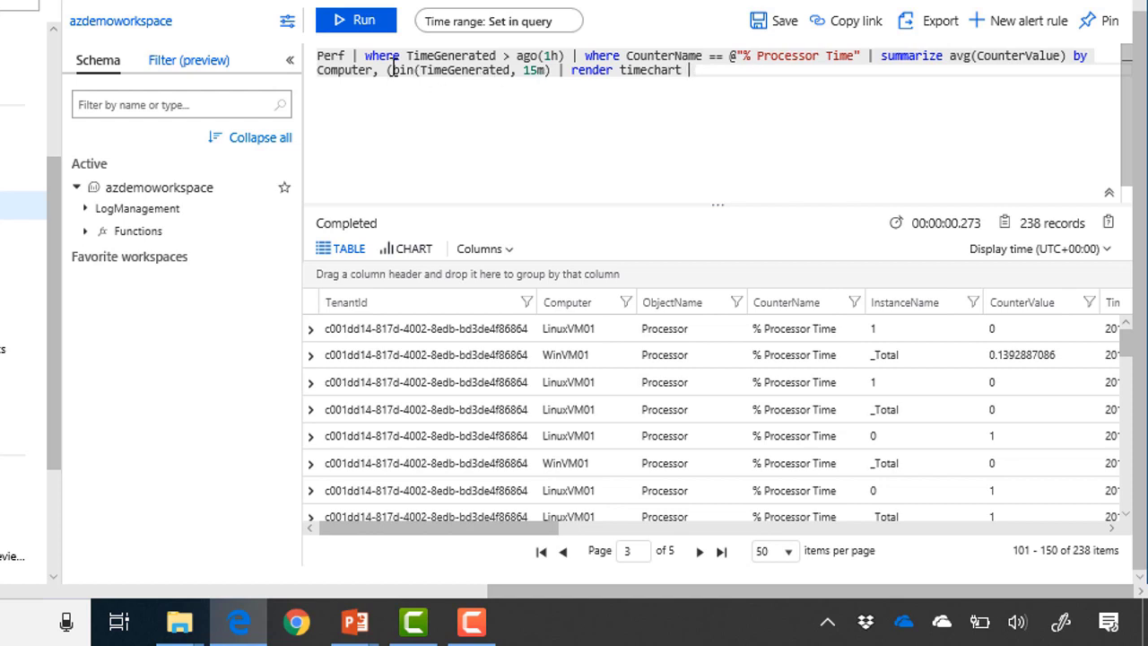
{"action": "left_click", "coordinate": [369, 21]}
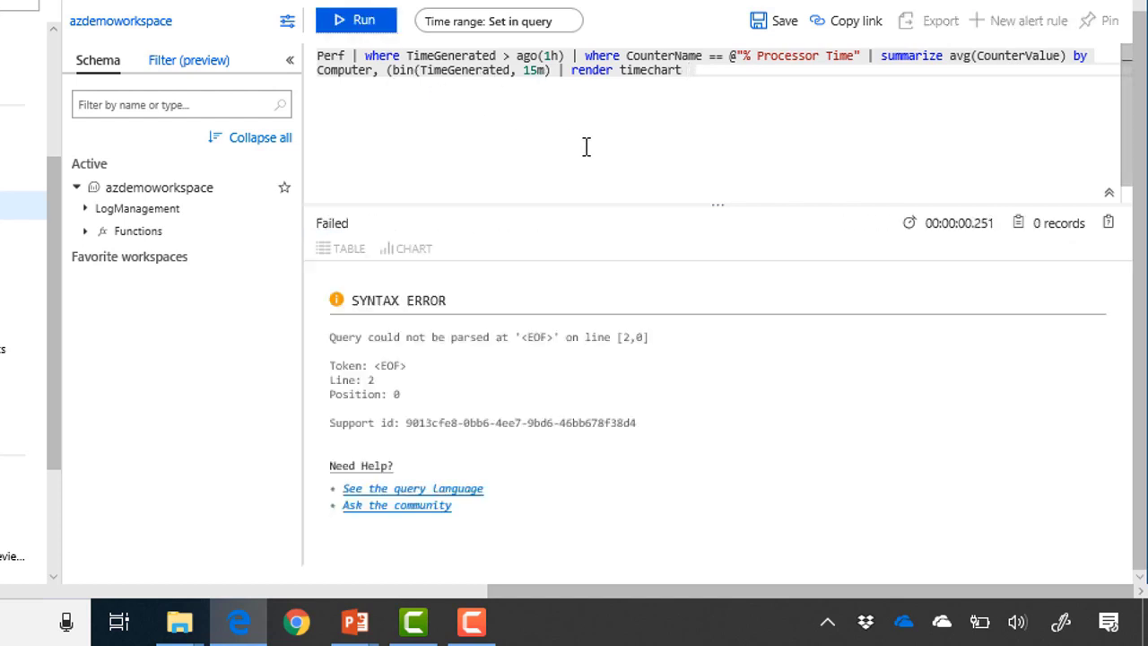
Add the missing closing parenthesis after bin(TimeGenerated, 15m), rerun the query and inspect the WinVM01 data point on the chart
{"action": "left_click", "coordinate": [713, 74]}
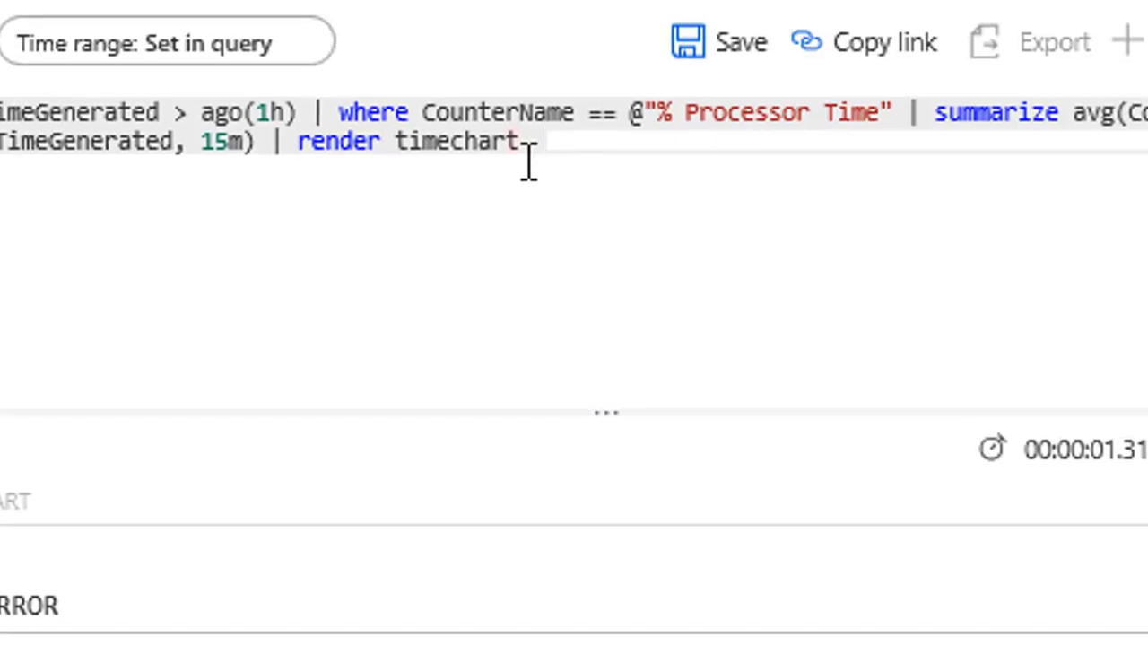
{"action": "left_click", "coordinate": [259, 152]}
{"action": "type", "text": ")"}
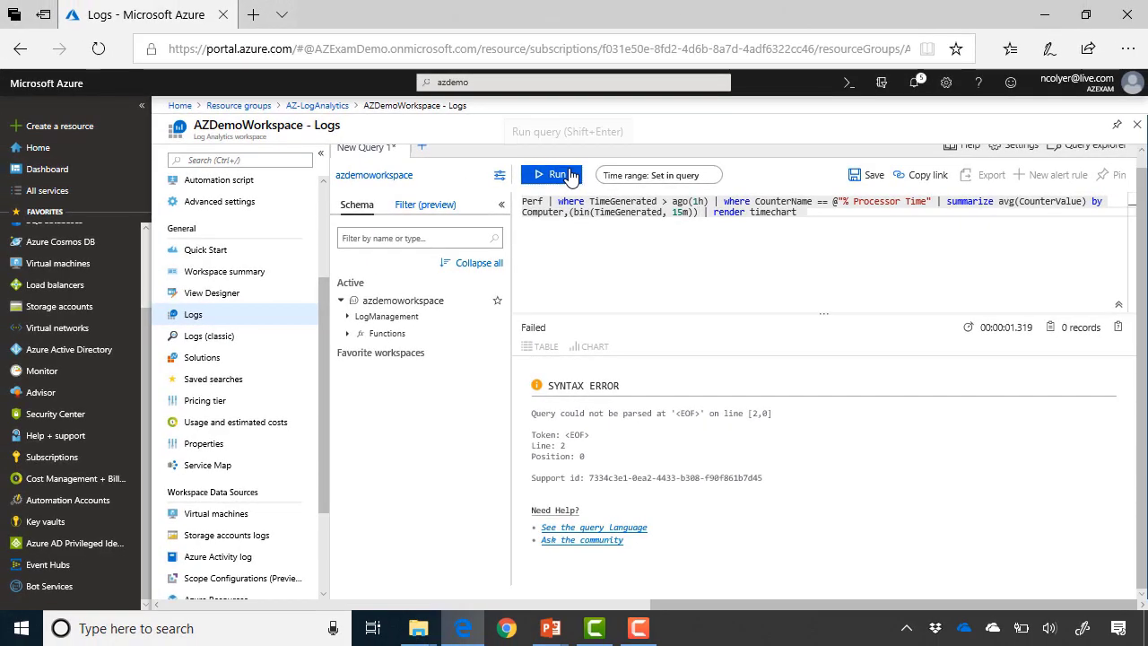
{"action": "left_click", "coordinate": [560, 174]}
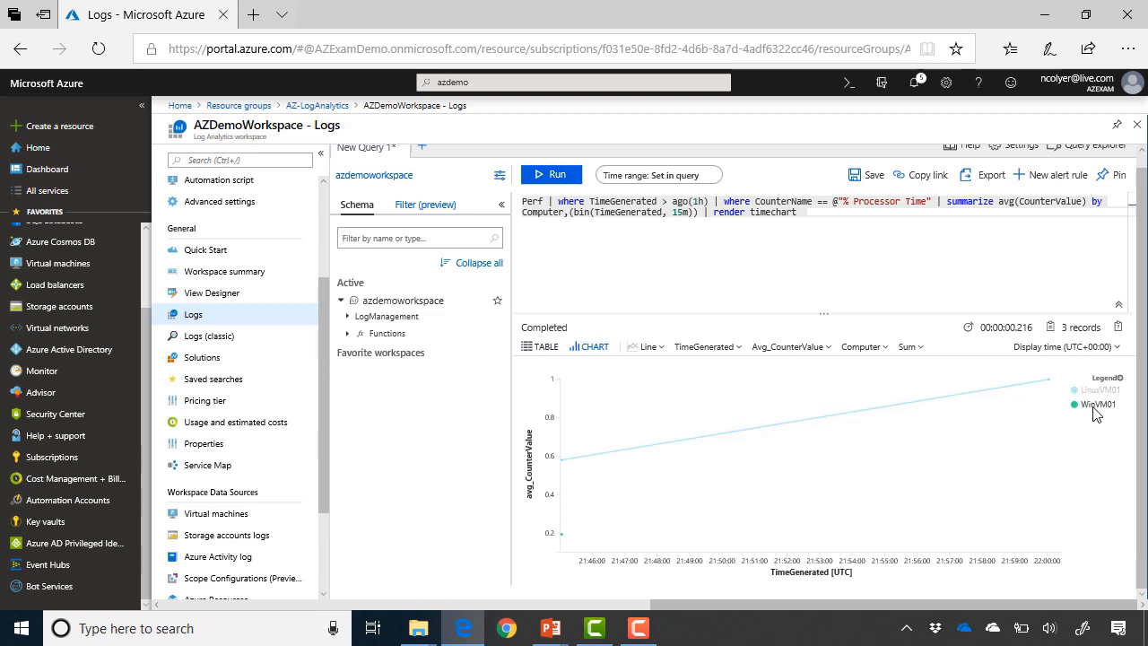
{"action": "mouse_move", "coordinate": [560, 536]}
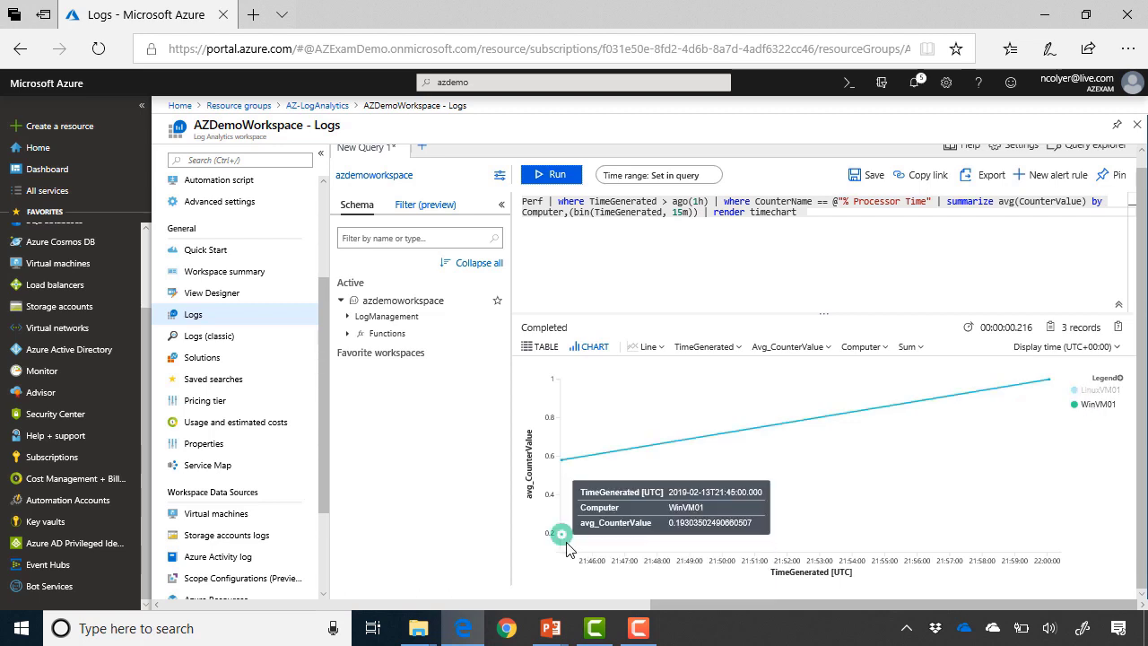
Set the bin interval in the query to 1m and rerun it
{"action": "left_click", "coordinate": [682, 213]}
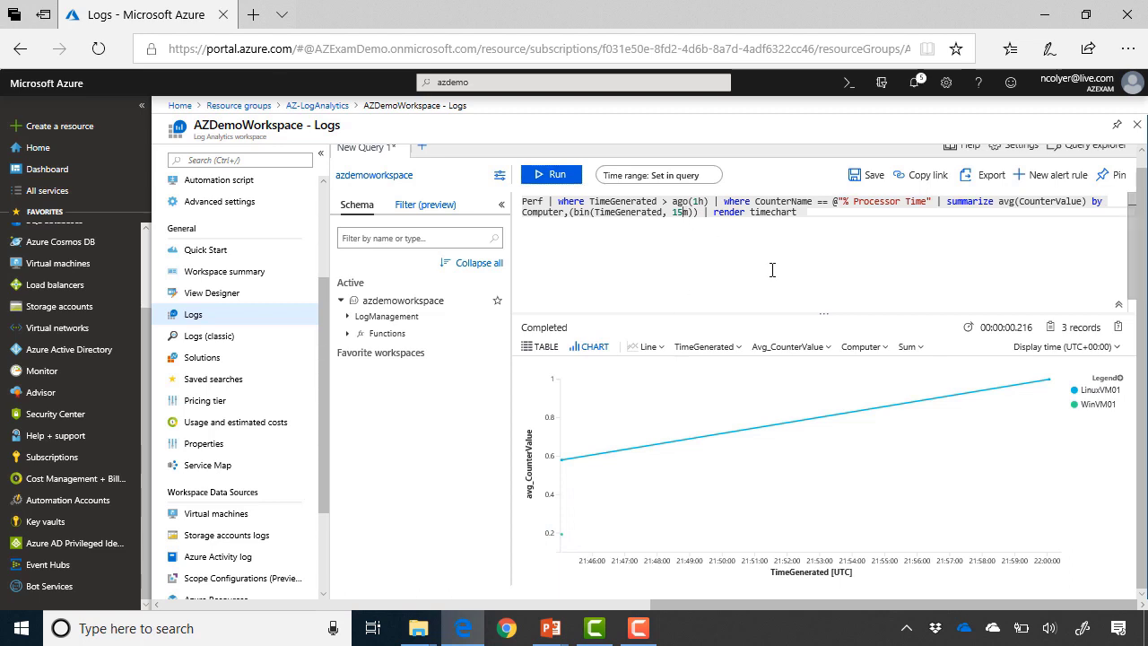
{"action": "key", "text": "BackSpace"}
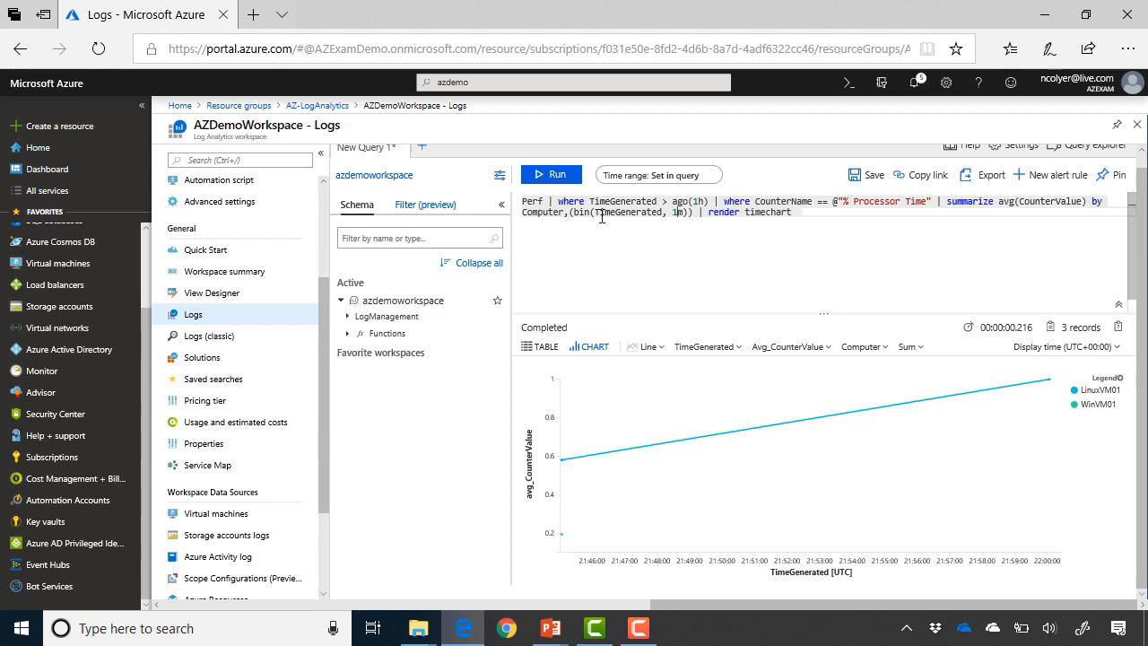
{"action": "left_click", "coordinate": [558, 177]}
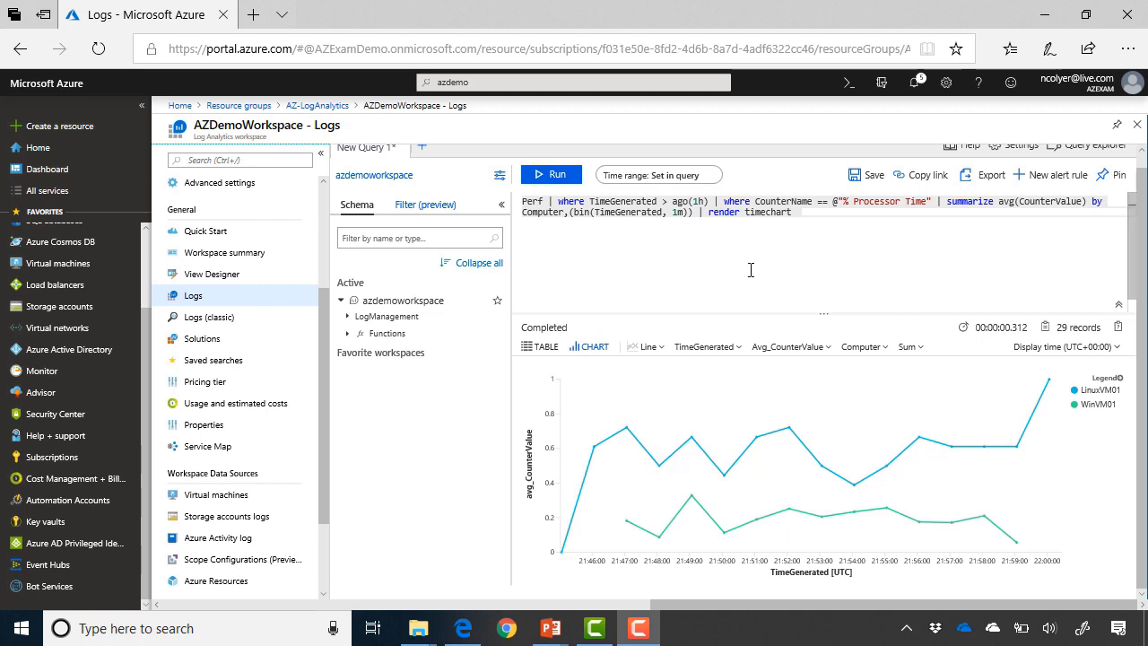
Start a new alert rule from the query, review the alert logic of its custom log search condition, and return to Logs discarding the rule
{"action": "left_click", "coordinate": [1062, 182]}
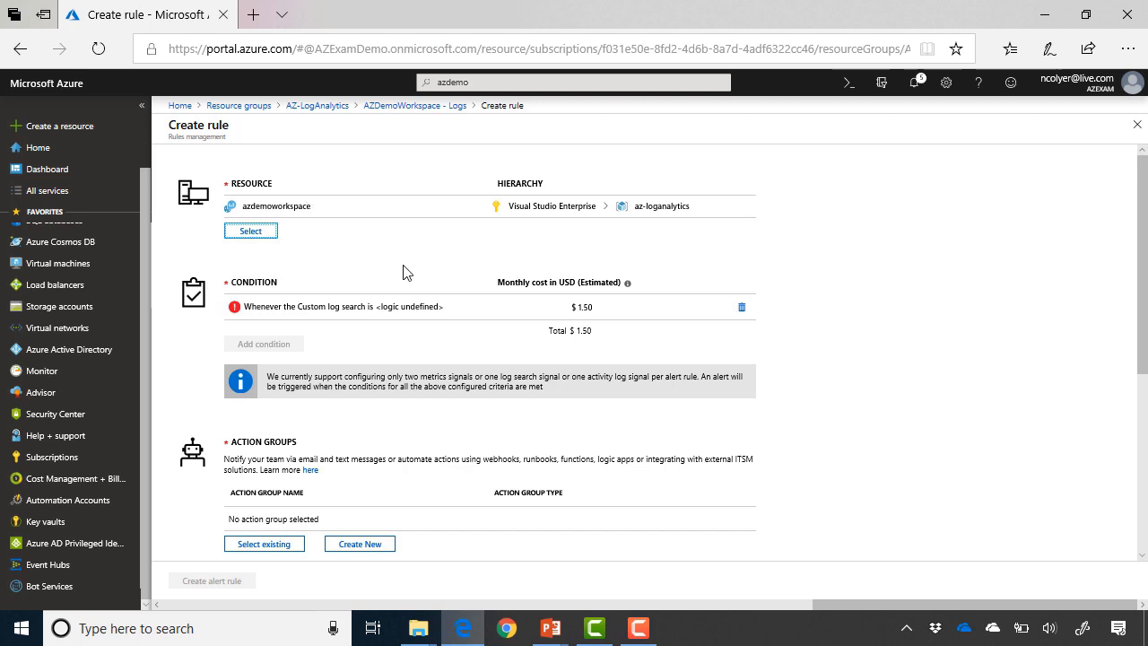
{"action": "scroll", "coordinate": [403, 272], "scroll_direction": "down", "scroll_amount": 1}
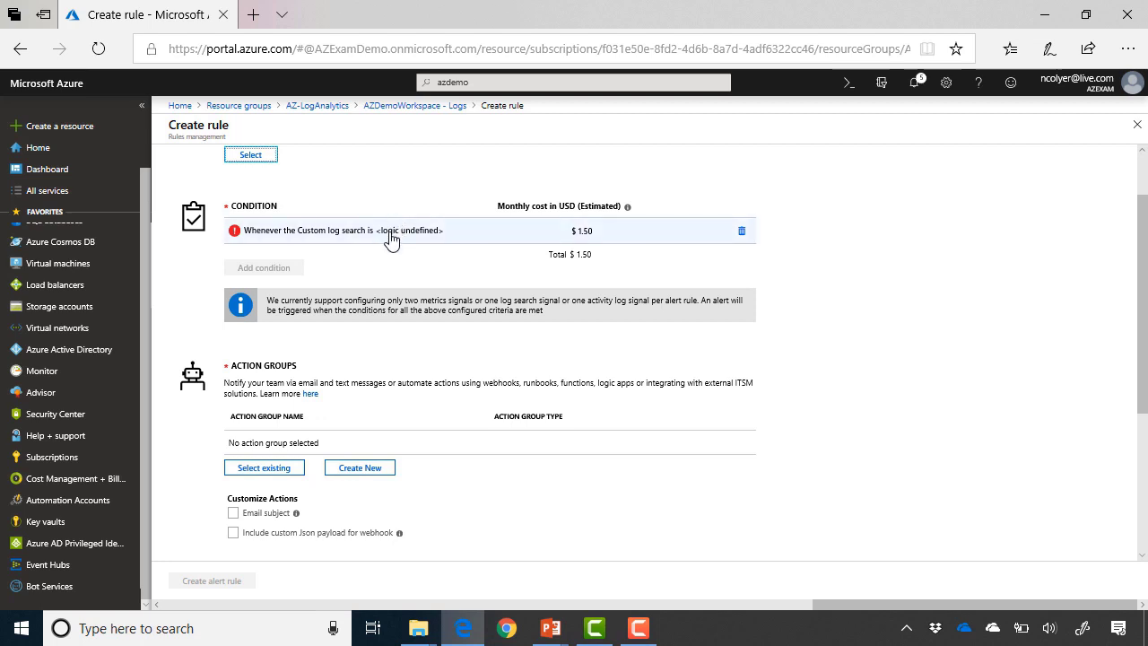
{"action": "left_click", "coordinate": [391, 235]}
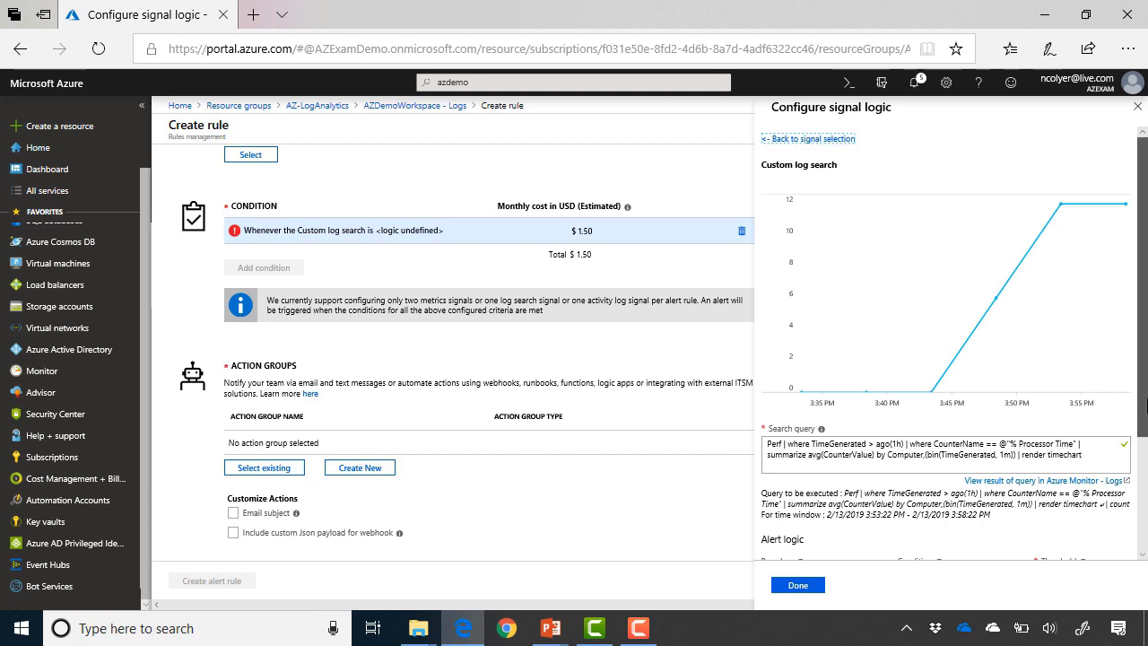
{"action": "scroll", "coordinate": [923, 448], "scroll_direction": "down", "scroll_amount": 2}
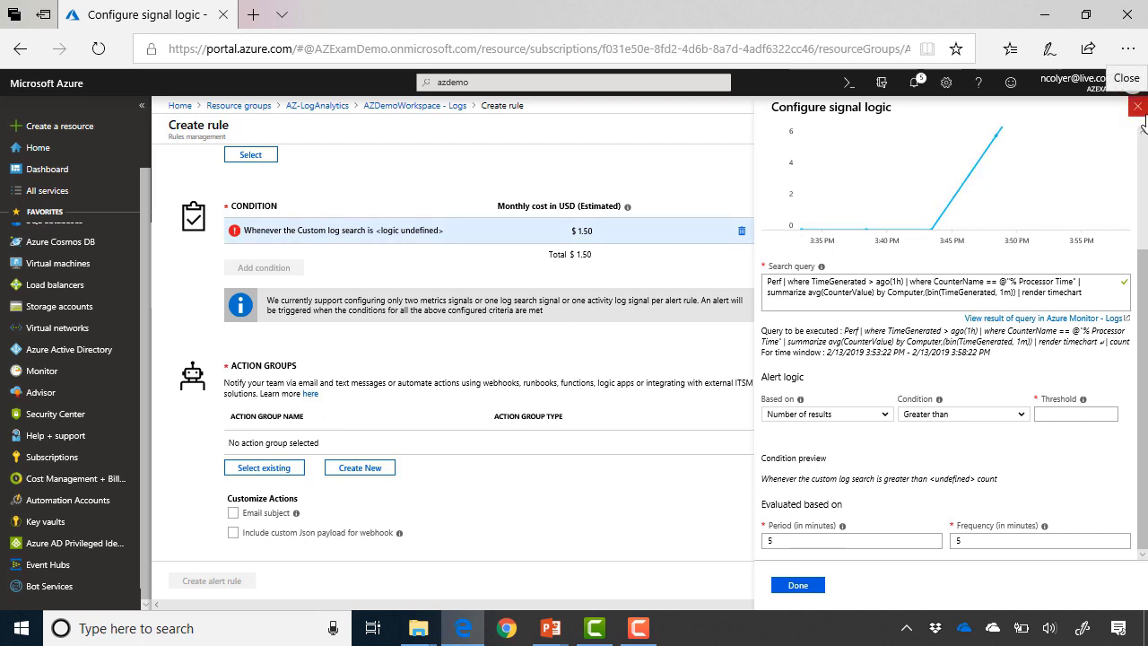
{"action": "left_click", "coordinate": [1137, 109]}
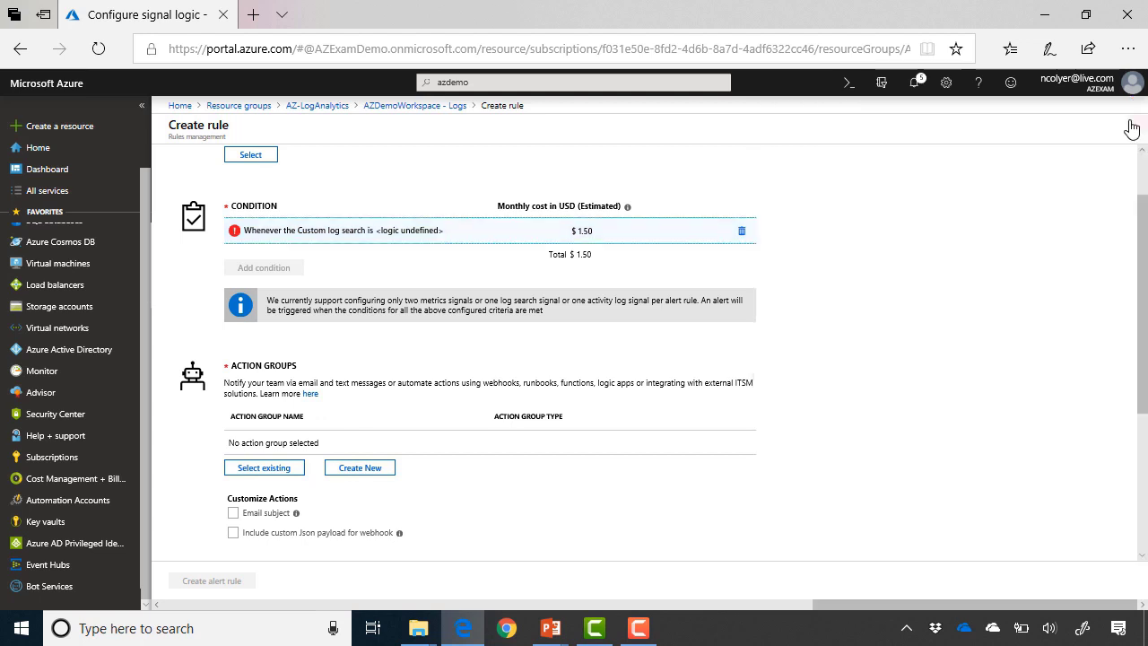
{"action": "scroll", "coordinate": [953, 239], "scroll_direction": "up", "scroll_amount": 1}
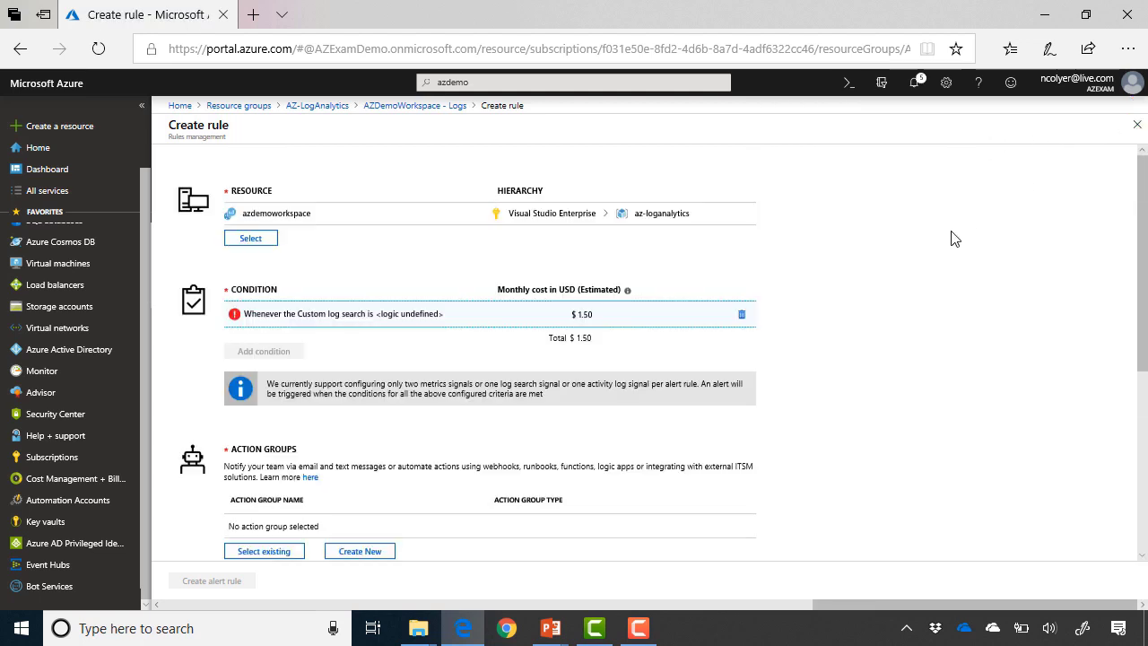
{"action": "left_click", "coordinate": [426, 108]}
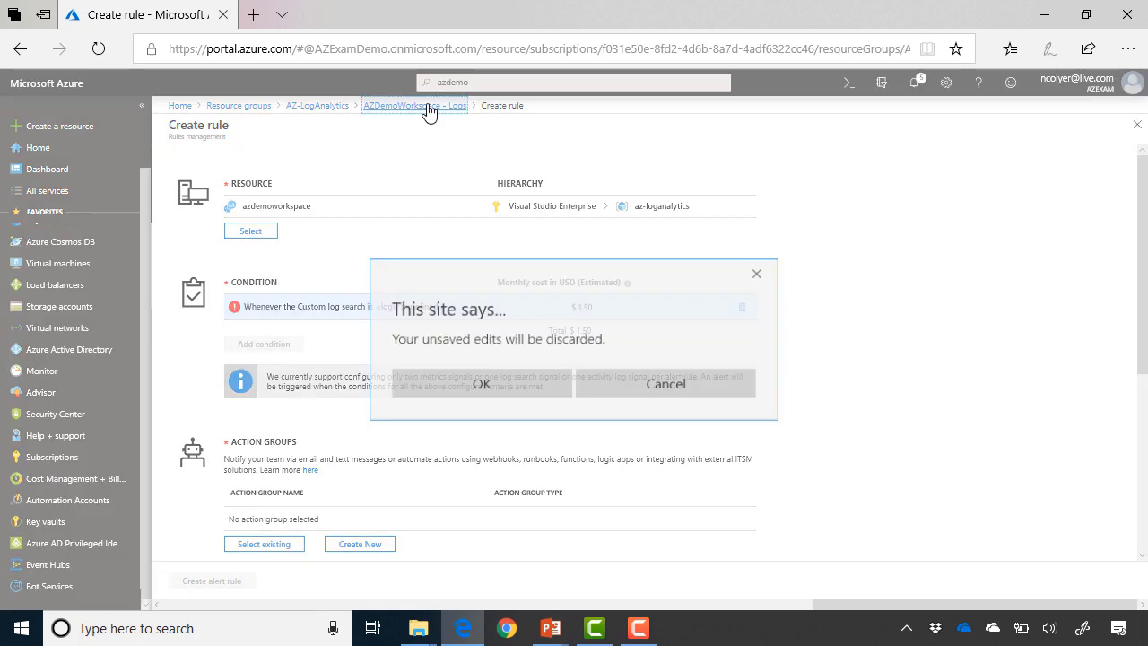
{"action": "left_click", "coordinate": [491, 380]}
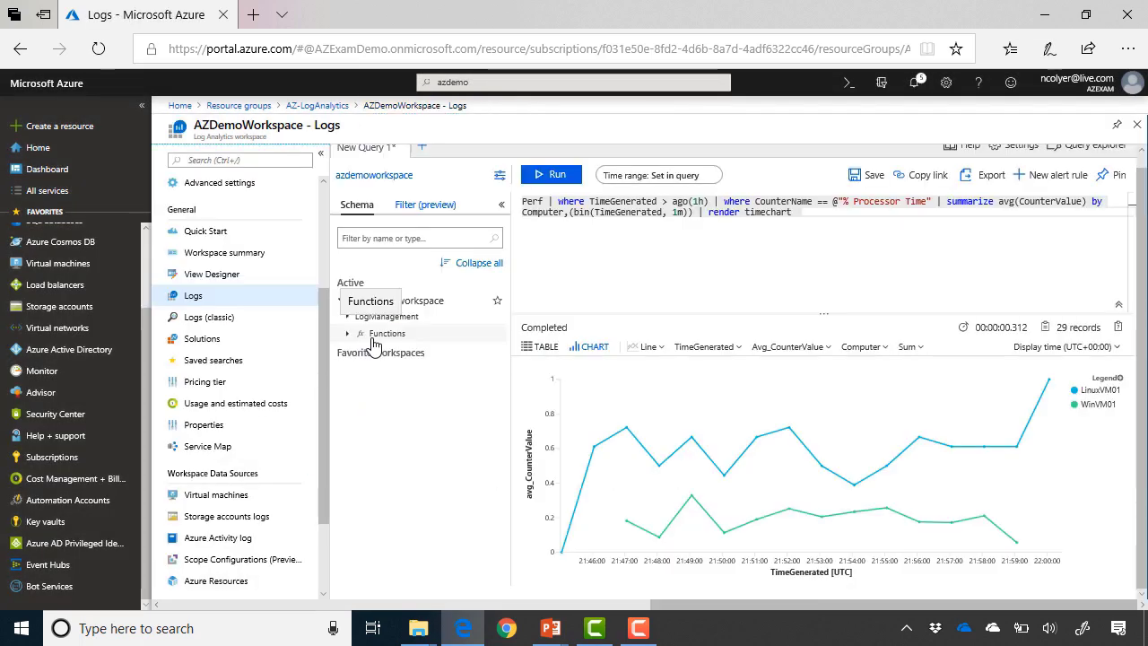
Check the workspace's onboarded solutions and browse the full Management Tools category in the Marketplace for new resources
{"action": "left_click", "coordinate": [260, 344]}
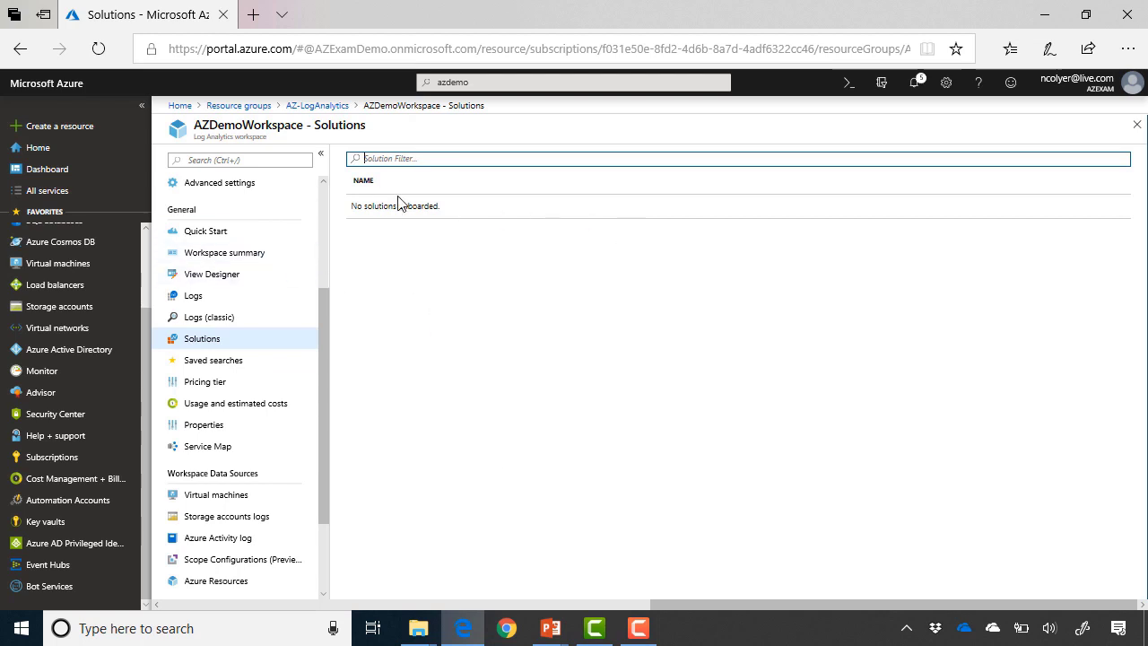
{"action": "left_click", "coordinate": [108, 131]}
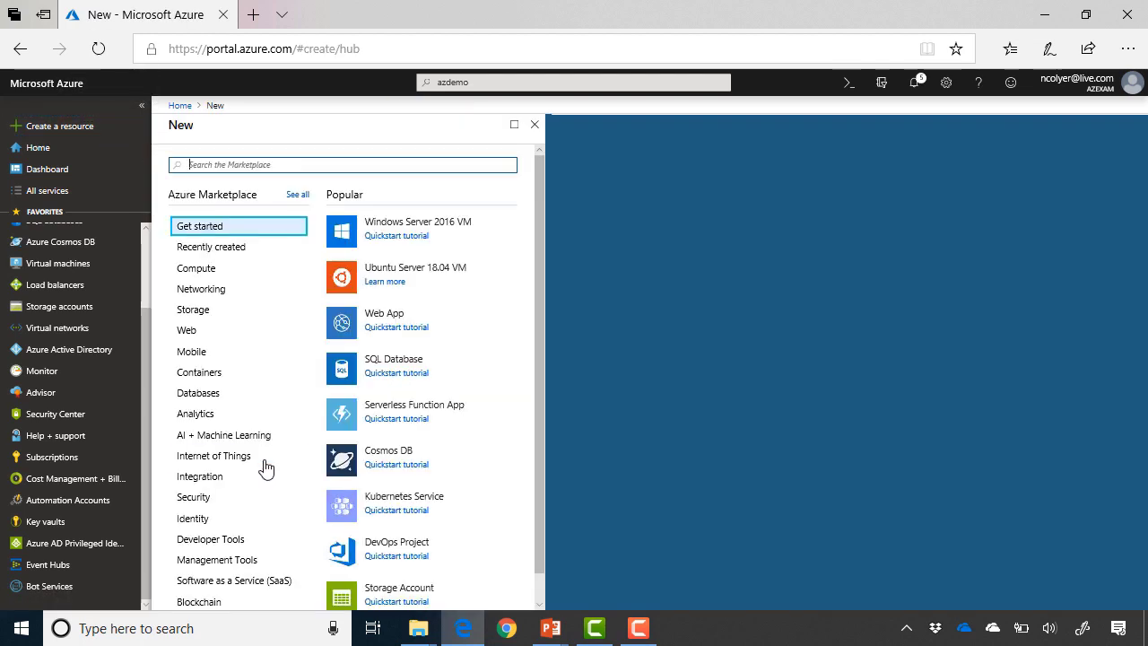
{"action": "left_click", "coordinate": [202, 455]}
{"action": "scroll", "coordinate": [268, 511], "scroll_direction": "down", "scroll_amount": 1}
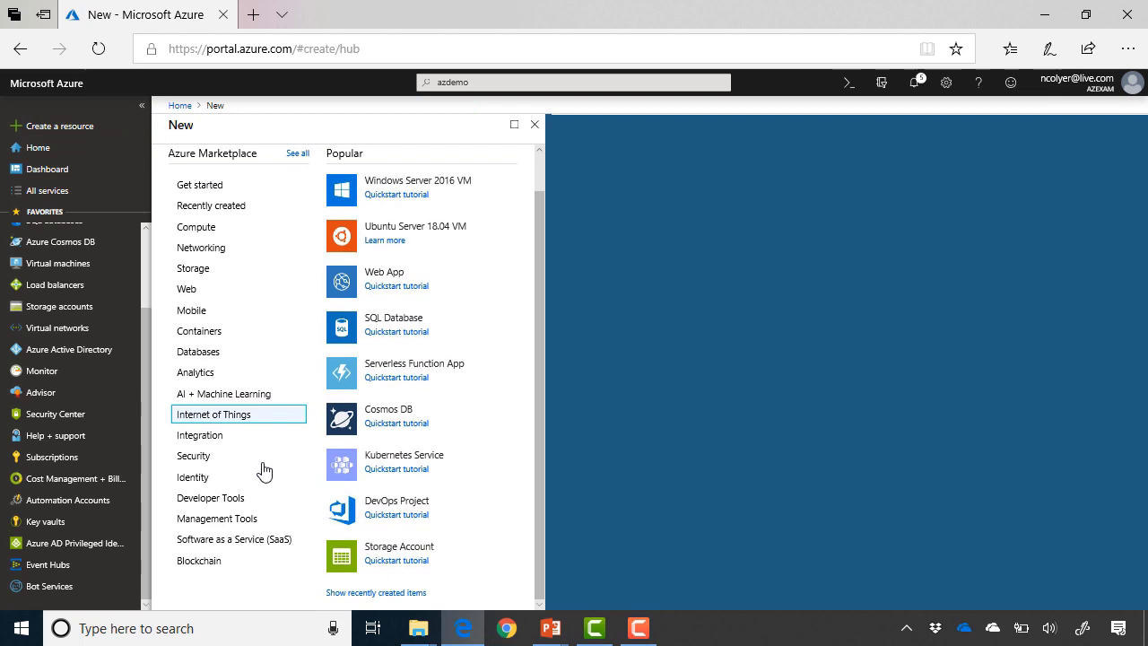
{"action": "left_click", "coordinate": [251, 520]}
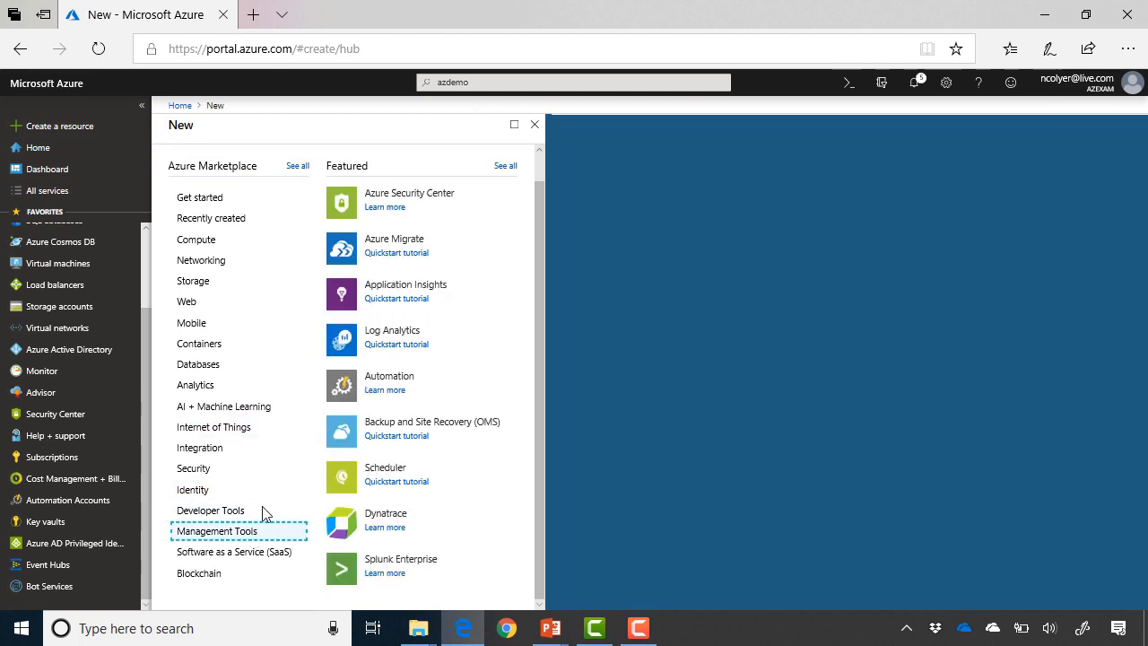
{"action": "left_click", "coordinate": [507, 167]}
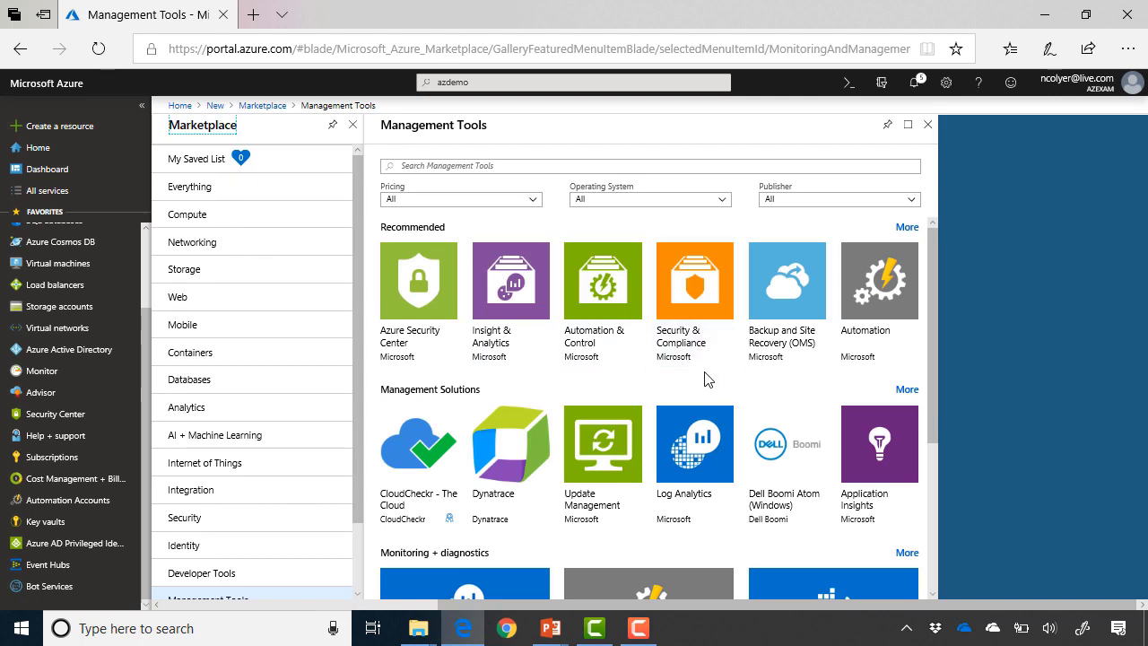
{"action": "scroll", "coordinate": [704, 384], "scroll_direction": "down", "scroll_amount": 1}
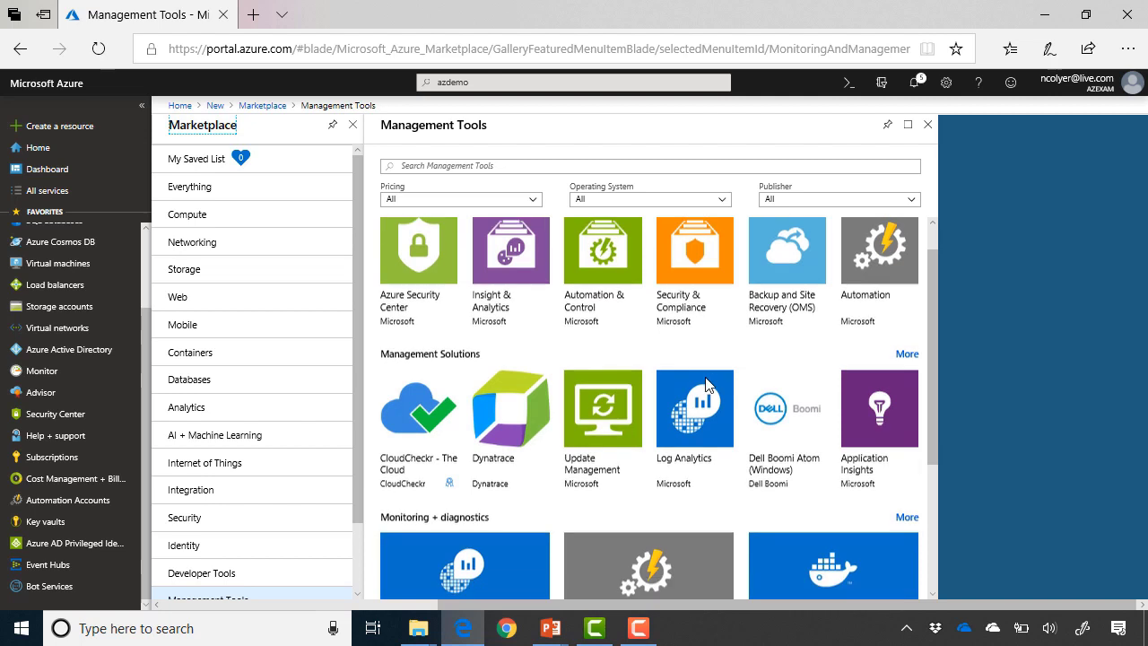
Start creating an Update Management solution and choose AZDemoWorkspace as its Log Analytics workspace
{"action": "left_click", "coordinate": [603, 446]}
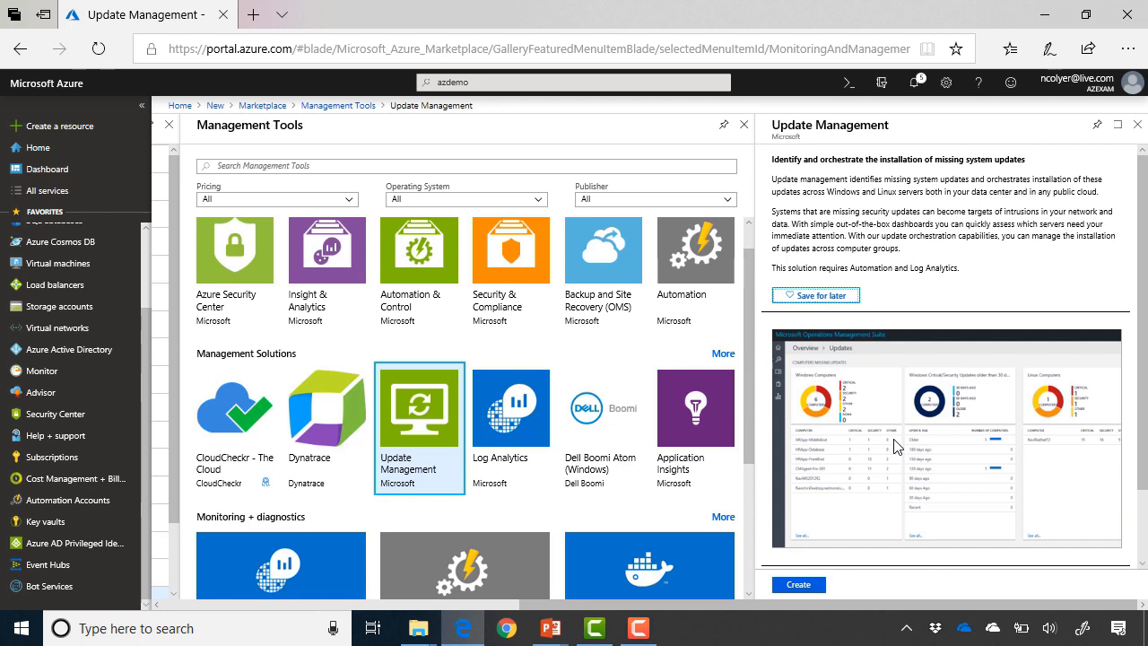
{"action": "left_click", "coordinate": [813, 588]}
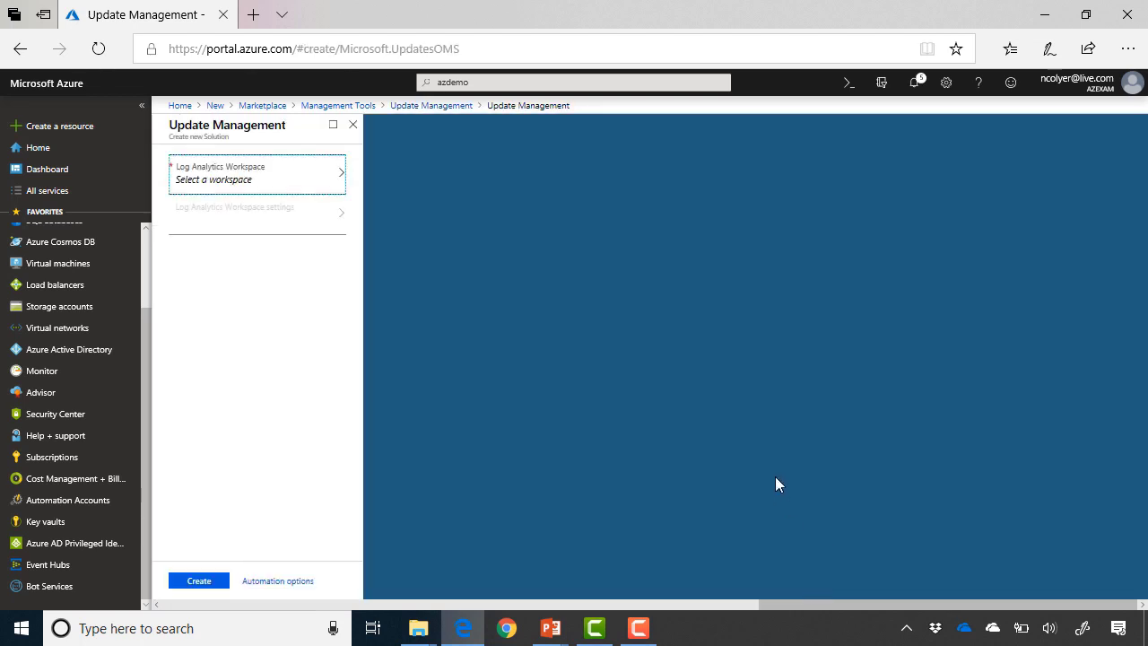
{"action": "key", "text": "ctrl+plus"}
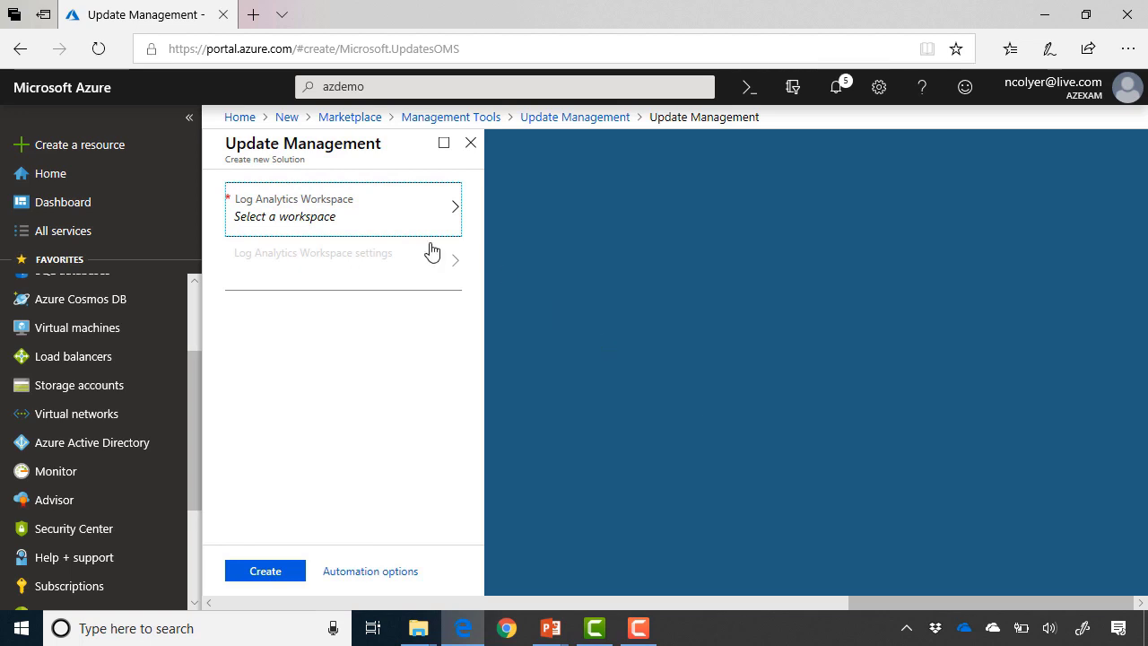
{"action": "left_click", "coordinate": [399, 235]}
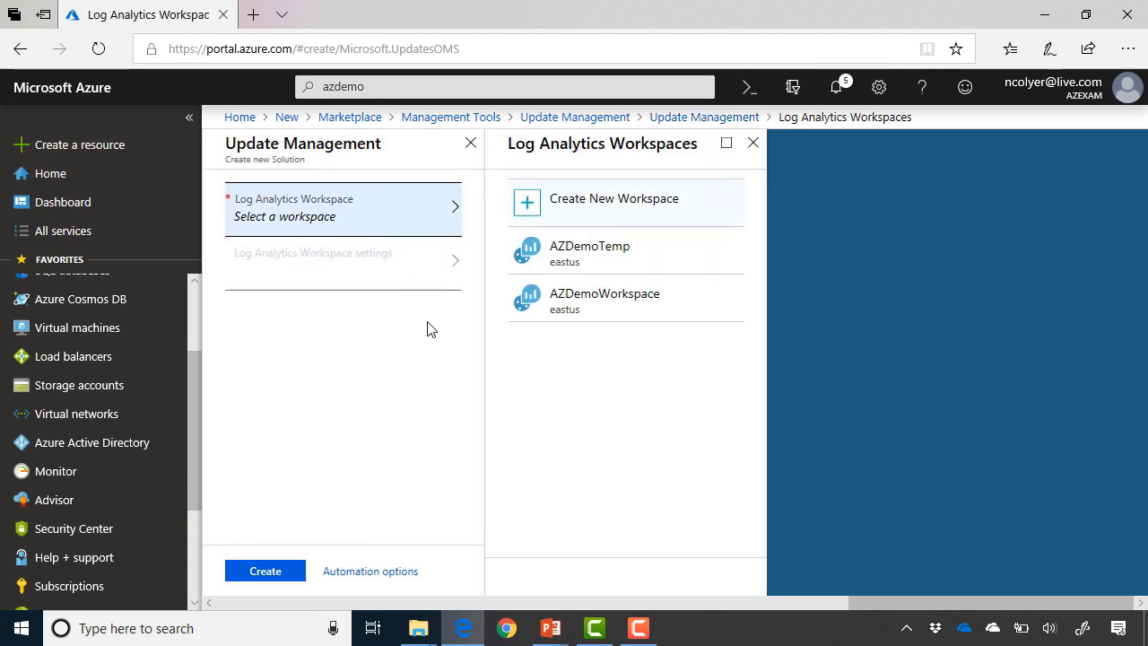
{"action": "left_click", "coordinate": [593, 299]}
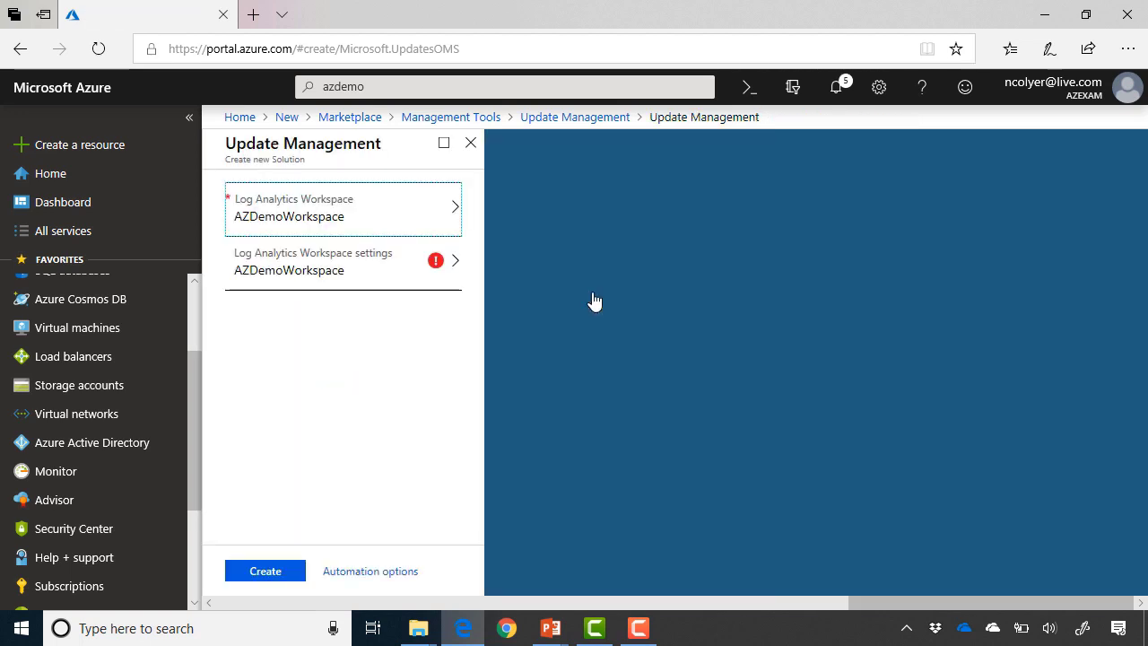
Look at the Automation account requirement in the Update Management workspace settings, and return to Management Tools discarding the unsaved solution
{"action": "left_click", "coordinate": [367, 281]}
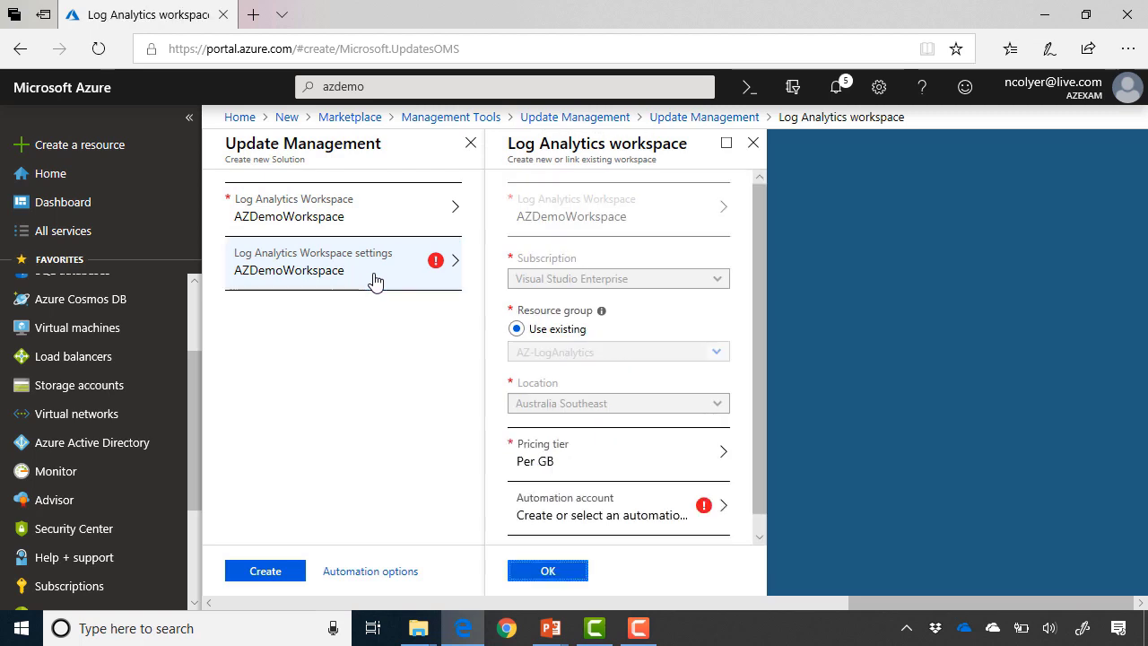
{"action": "scroll", "coordinate": [661, 289], "scroll_direction": "down", "scroll_amount": 2}
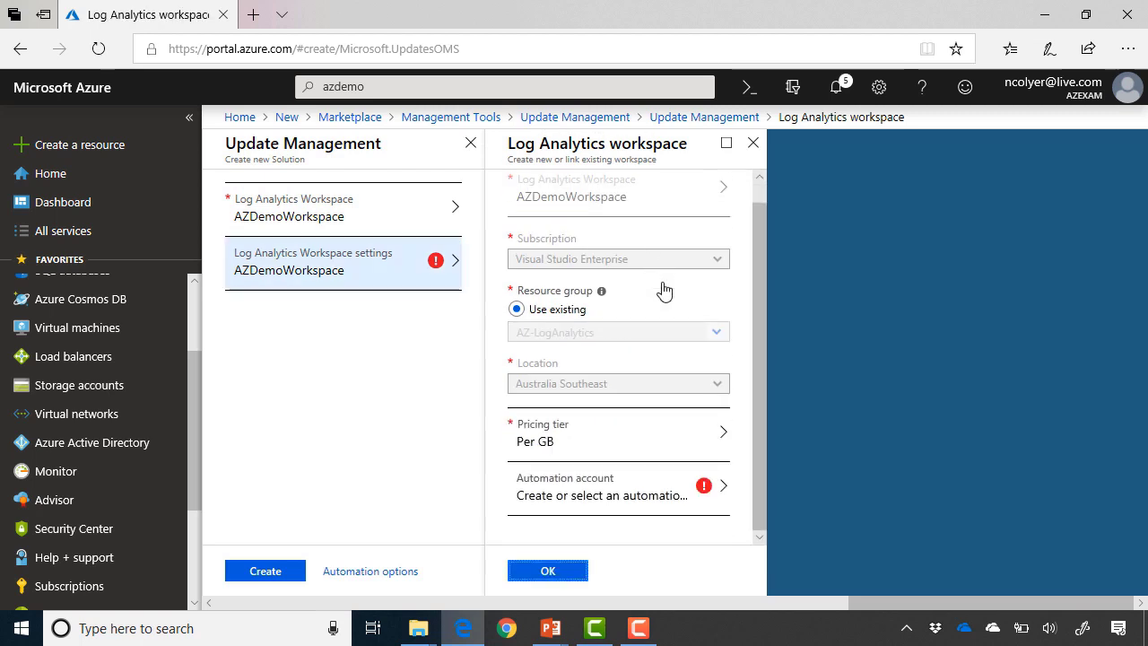
{"action": "left_click", "coordinate": [603, 500]}
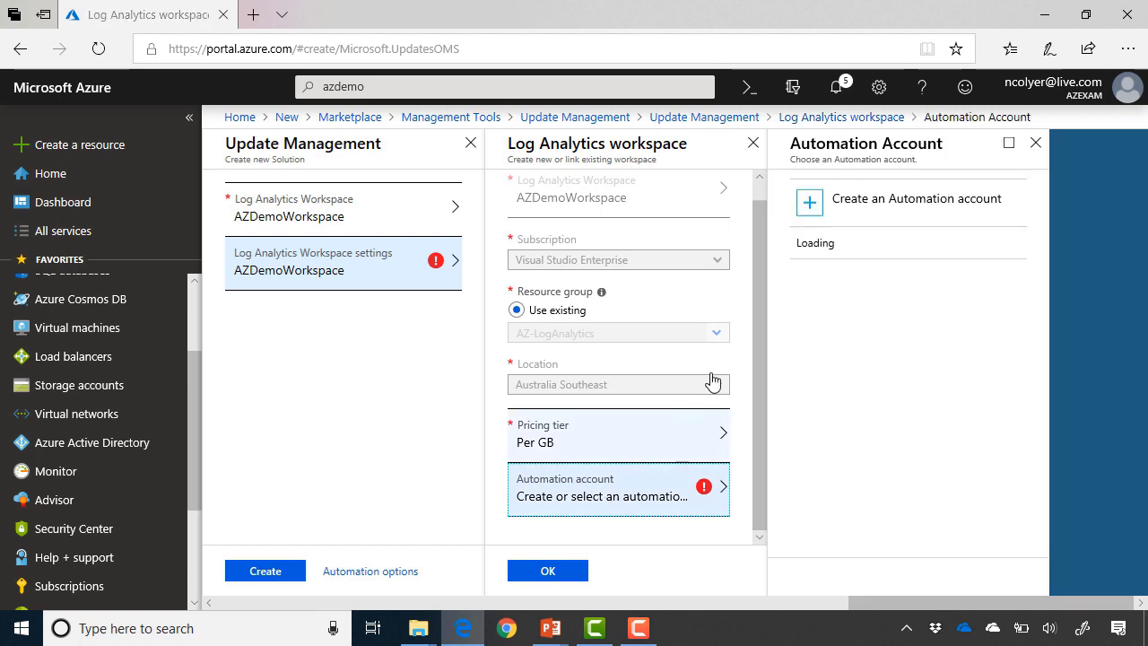
{"action": "left_click", "coordinate": [923, 203]}
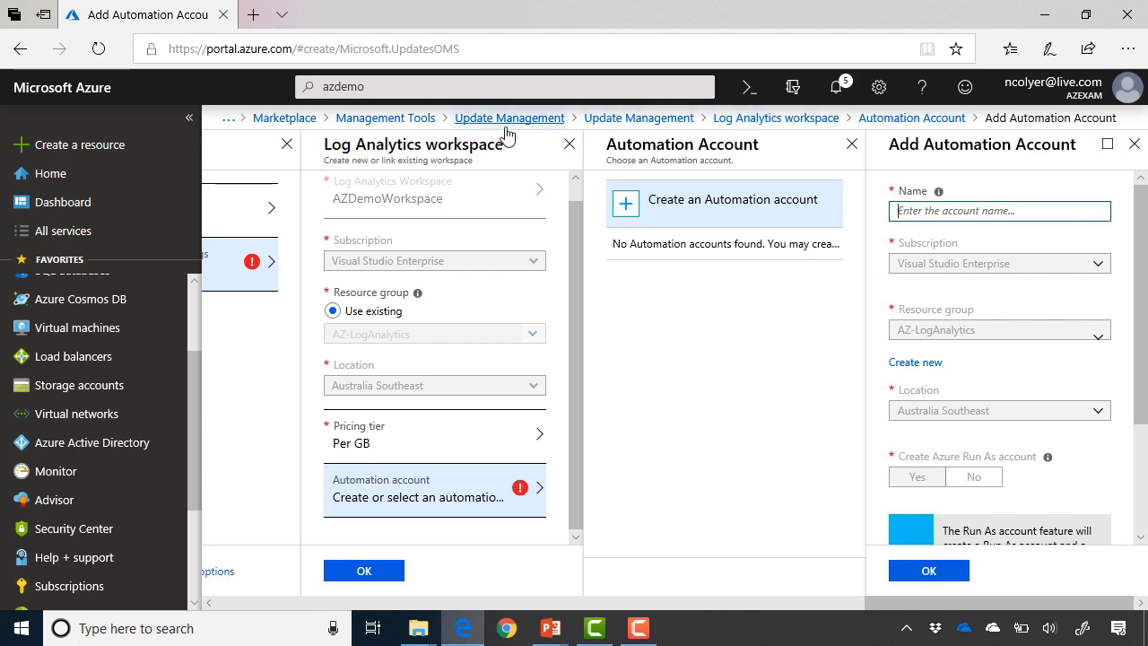
{"action": "left_click", "coordinate": [415, 120]}
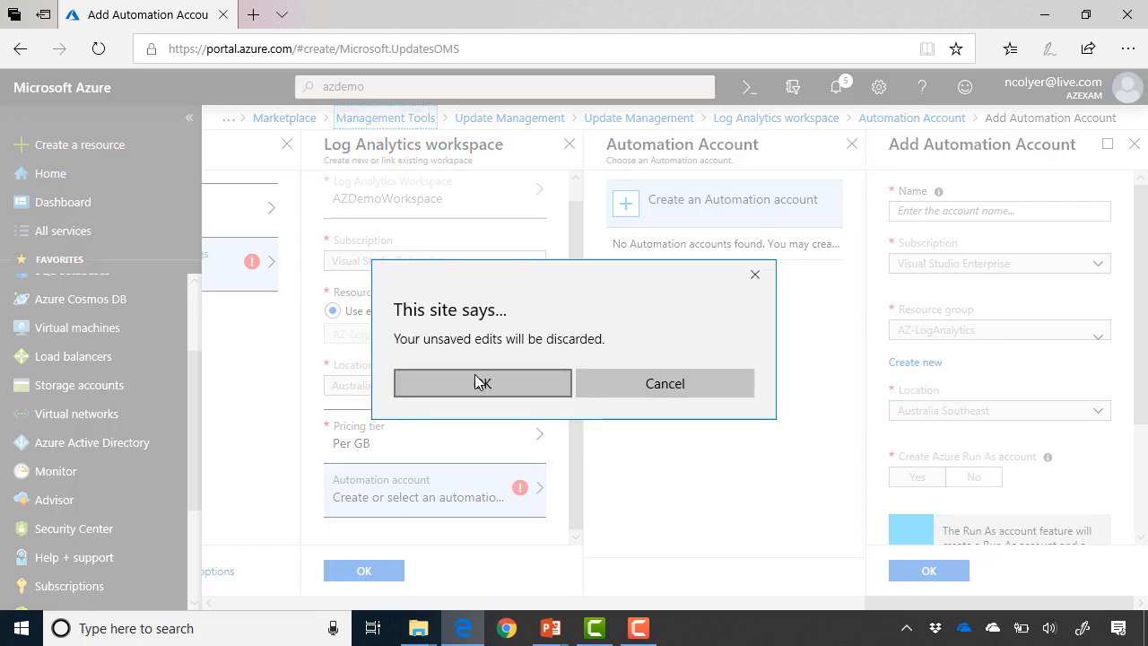
{"action": "left_click", "coordinate": [475, 376]}
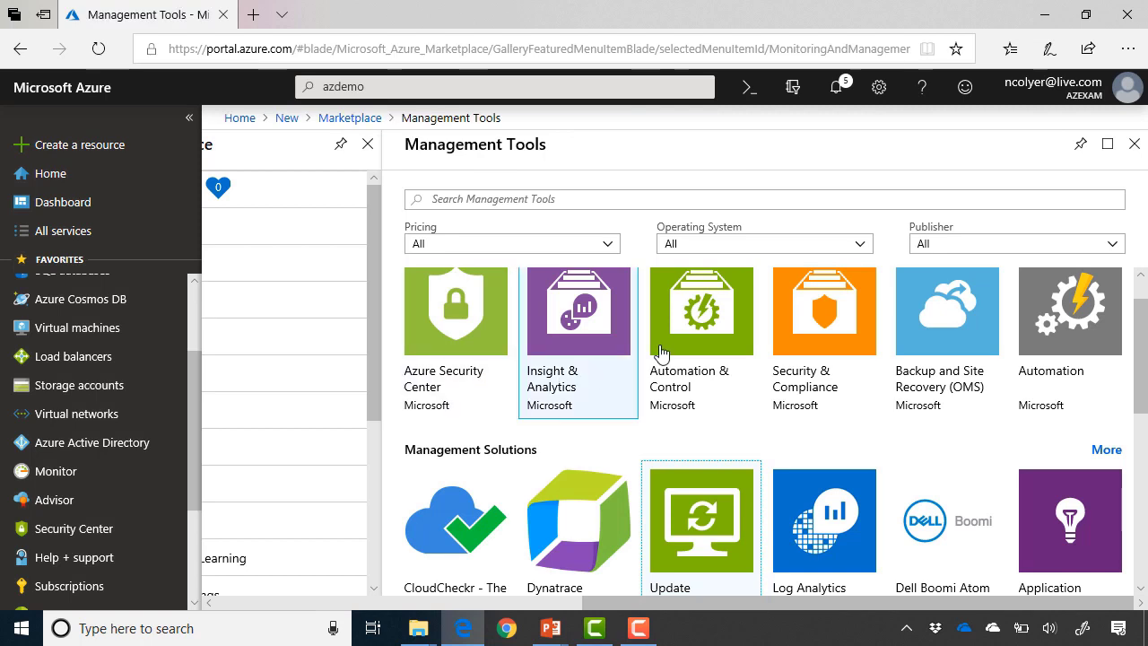
Create the Security & Compliance solution for AZDemoWorkspace with Antimalware Assessment and Security and Audit included
{"action": "left_click", "coordinate": [826, 311]}
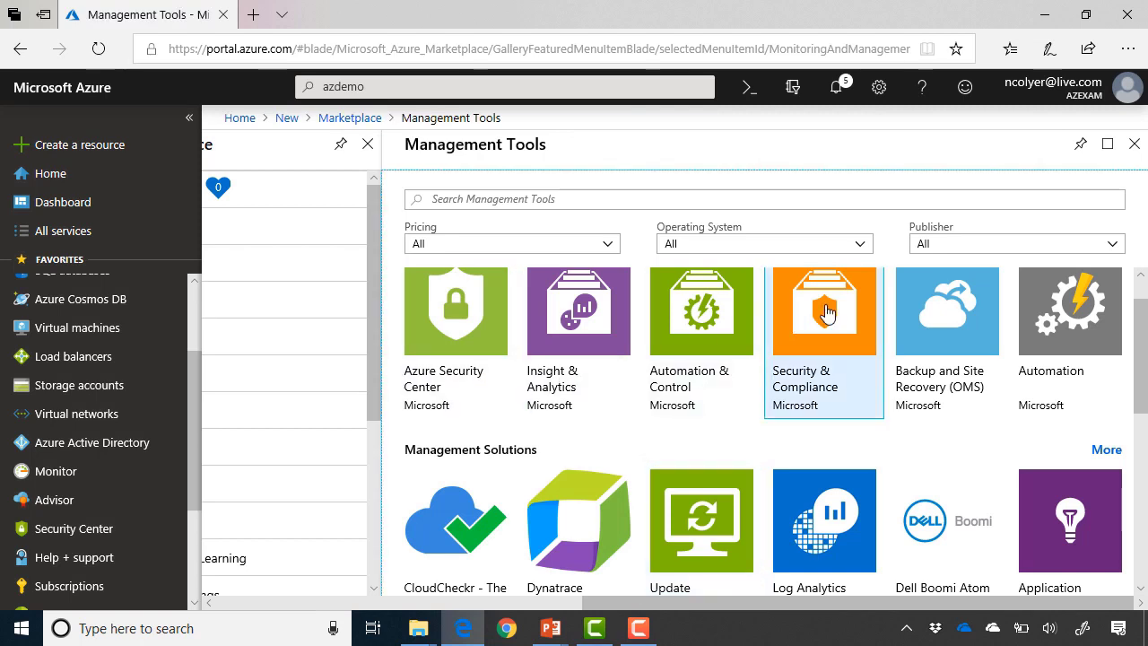
{"action": "scroll", "coordinate": [727, 556], "scroll_direction": "down", "scroll_amount": 4}
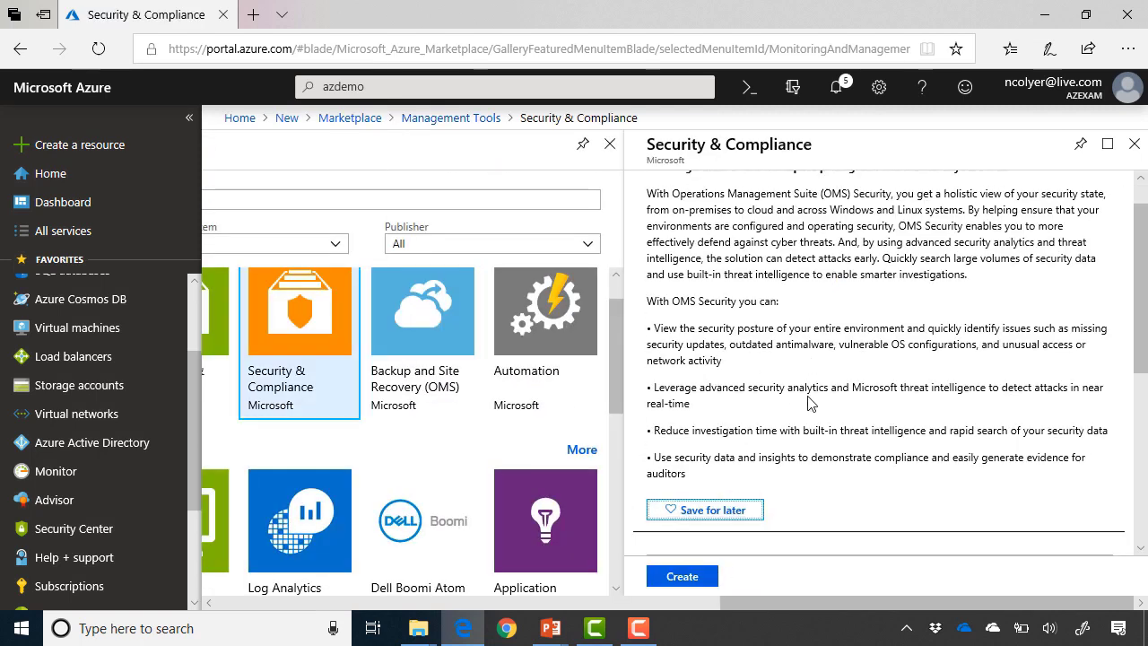
{"action": "left_click", "coordinate": [706, 581]}
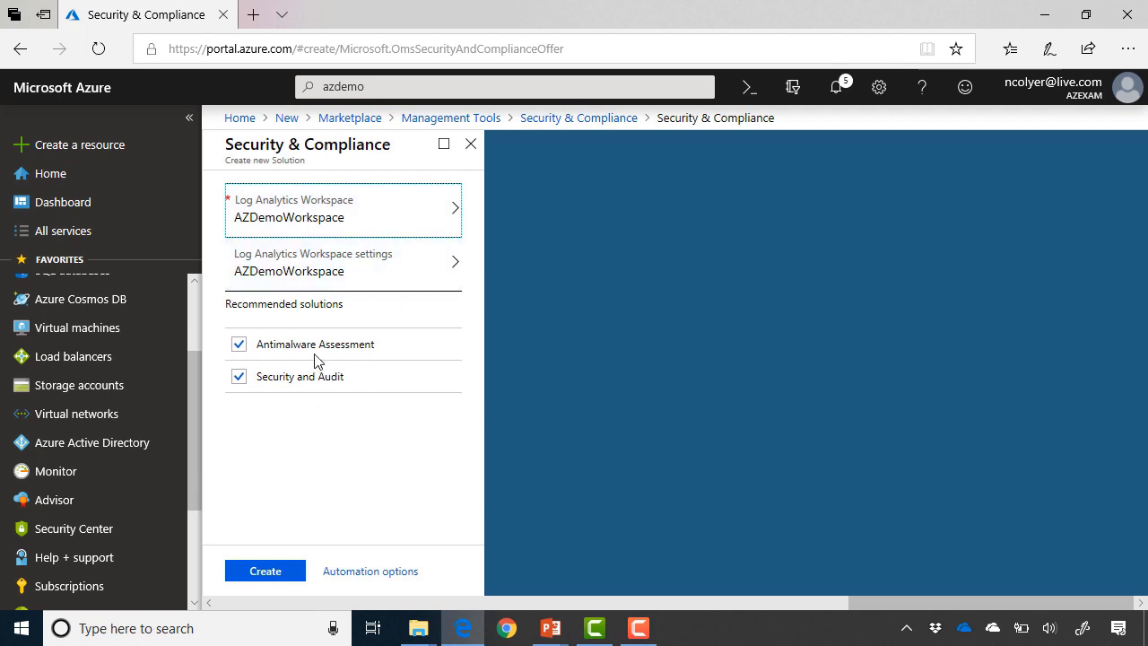
{"action": "left_click", "coordinate": [274, 571]}
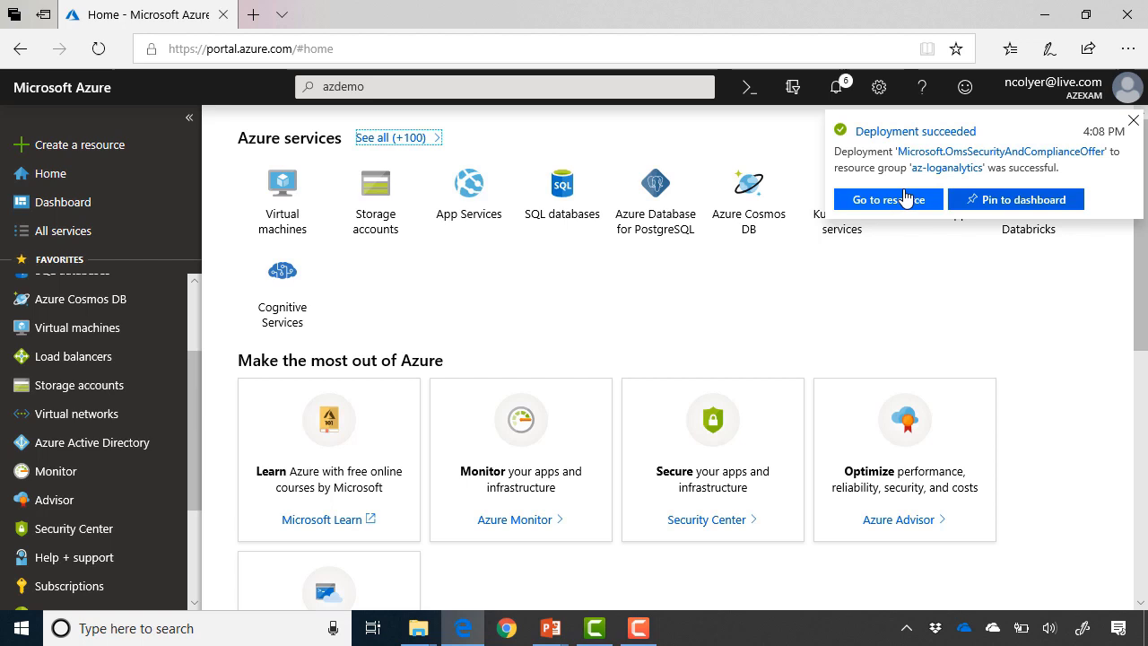
From the deployed AntiMalware resource, go to the Solutions of AZDemoWorkspace and open the Security(AZDemoWorkspace) solution
{"action": "left_click", "coordinate": [906, 197]}
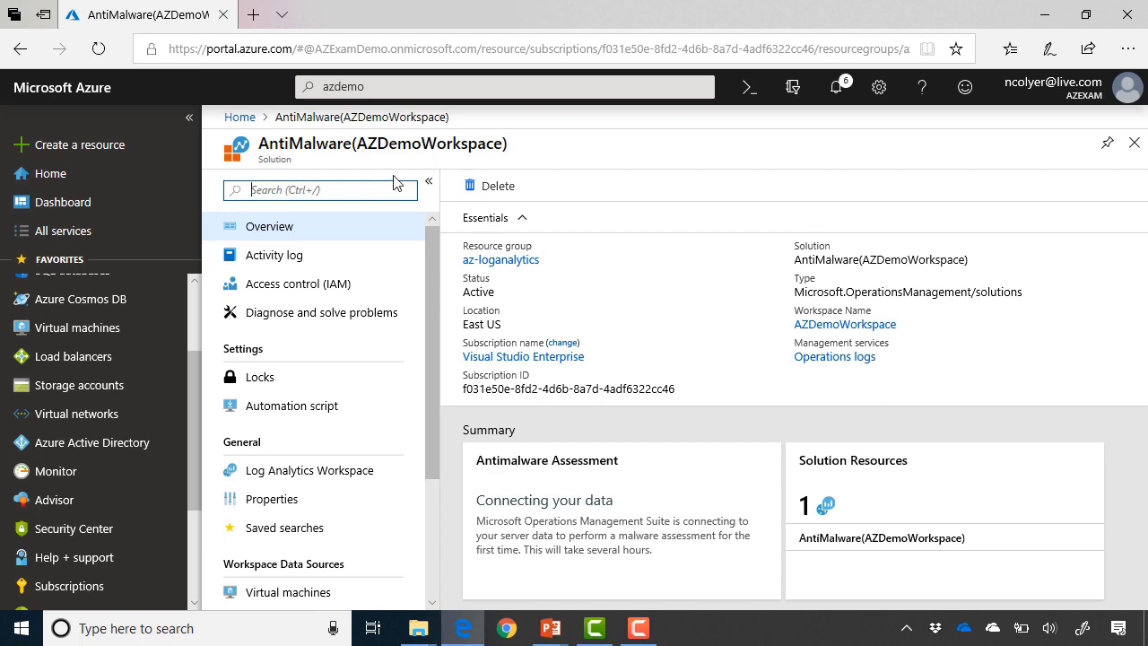
{"action": "left_click", "coordinate": [313, 480]}
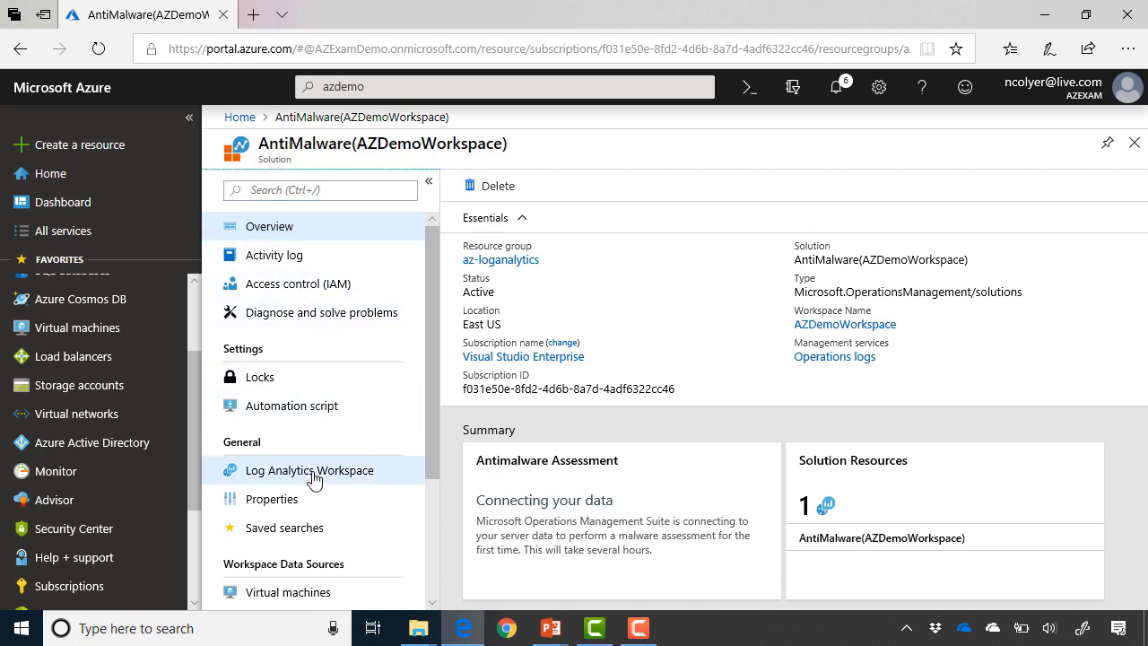
{"action": "left_click", "coordinate": [314, 479]}
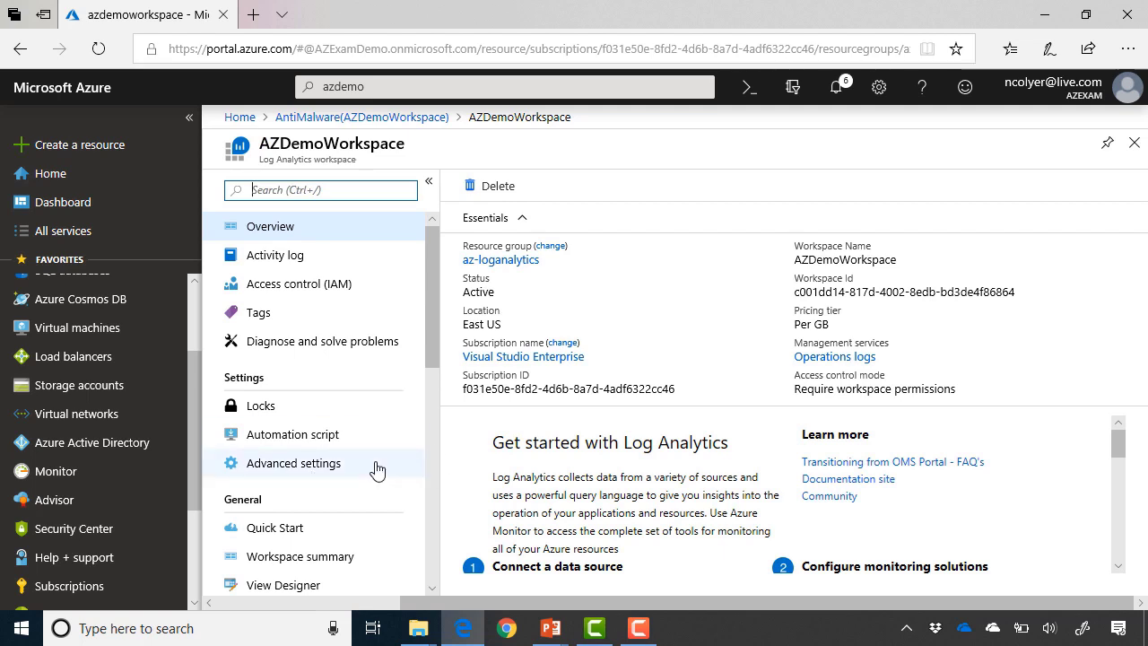
{"action": "scroll", "coordinate": [377, 471], "scroll_direction": "down", "scroll_amount": 3}
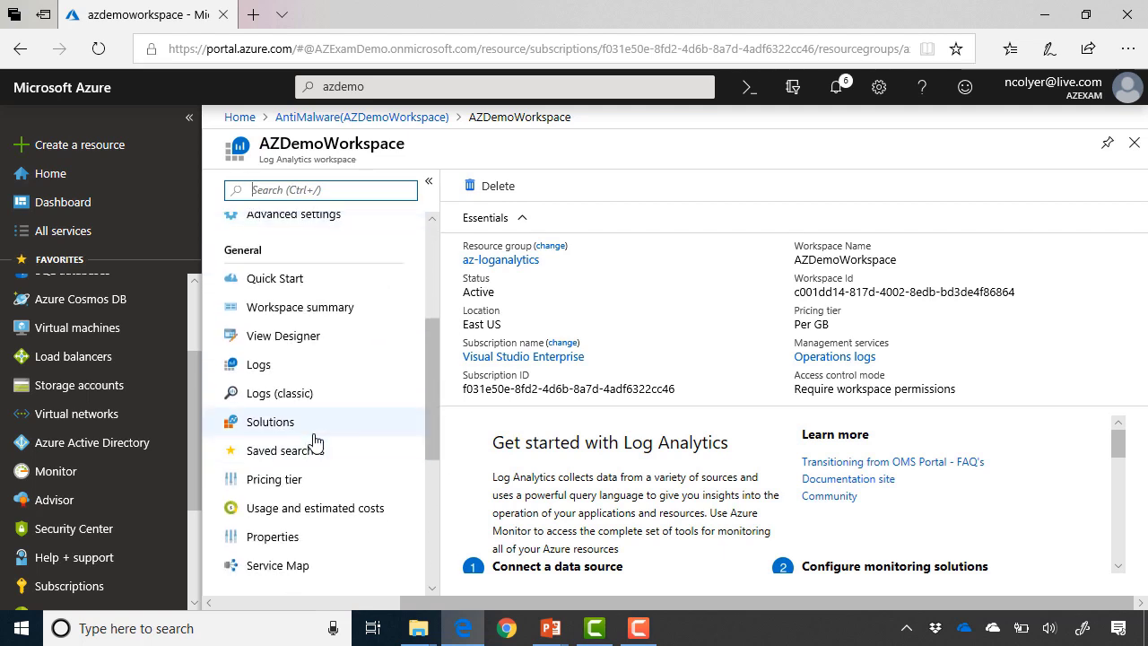
{"action": "left_click", "coordinate": [315, 434]}
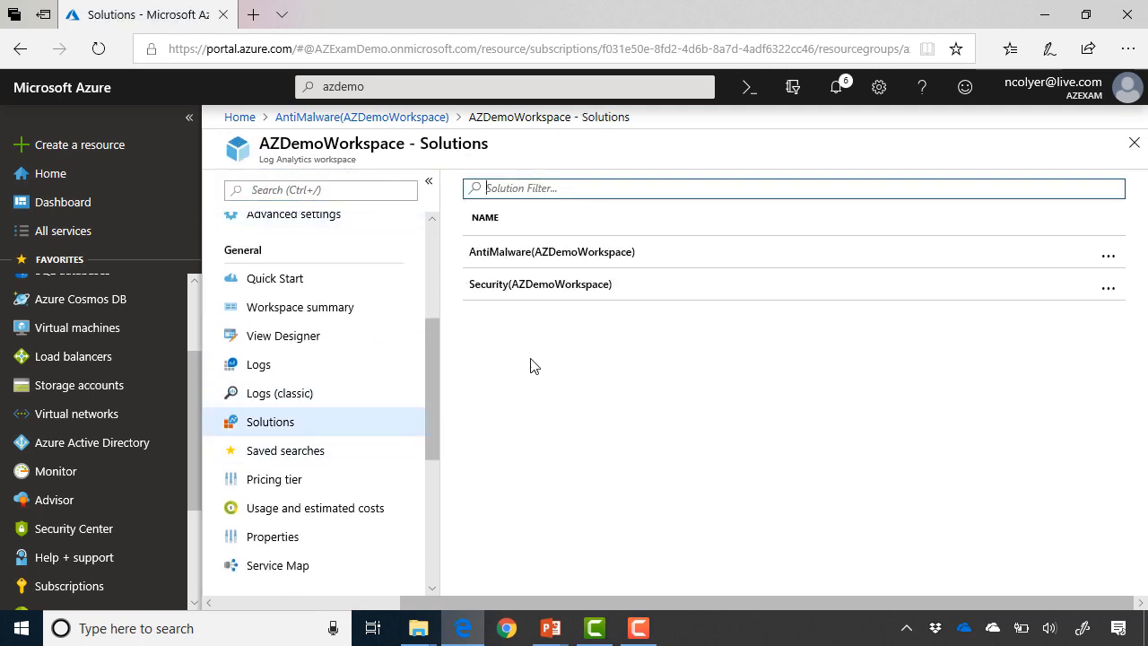
{"action": "left_click", "coordinate": [592, 294]}
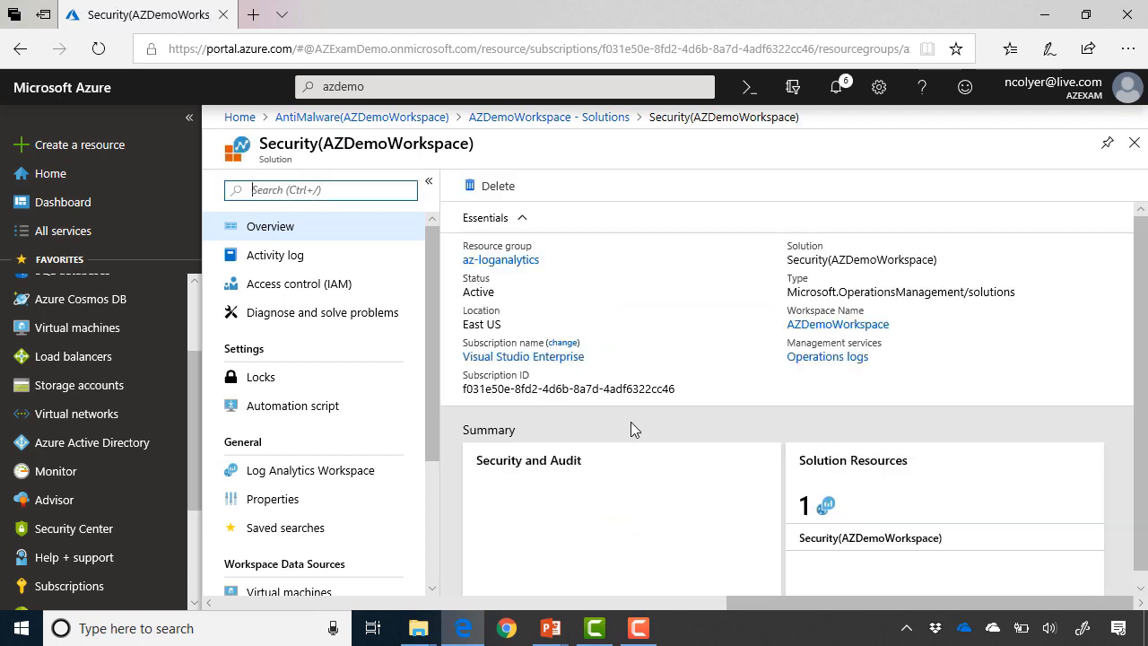
Look at the Security and Audit summary of the Security(AZDemoWorkspace) solution, and return to the workspace's solutions
{"action": "scroll", "coordinate": [631, 423], "scroll_direction": "down", "scroll_amount": 1}
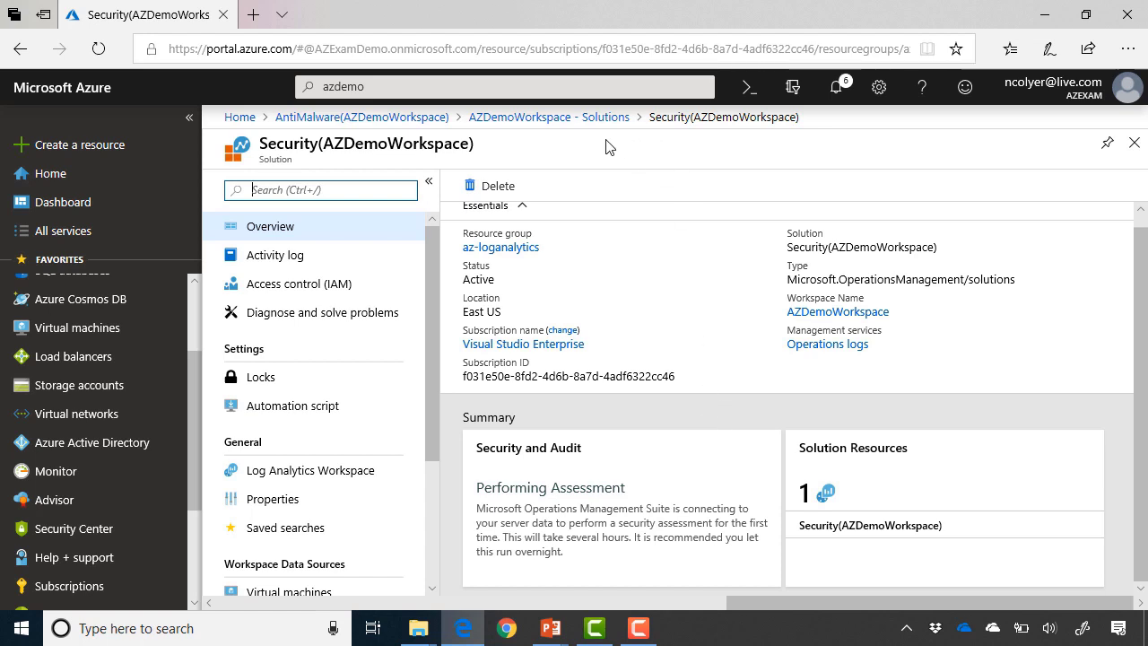
{"action": "left_click", "coordinate": [541, 118]}
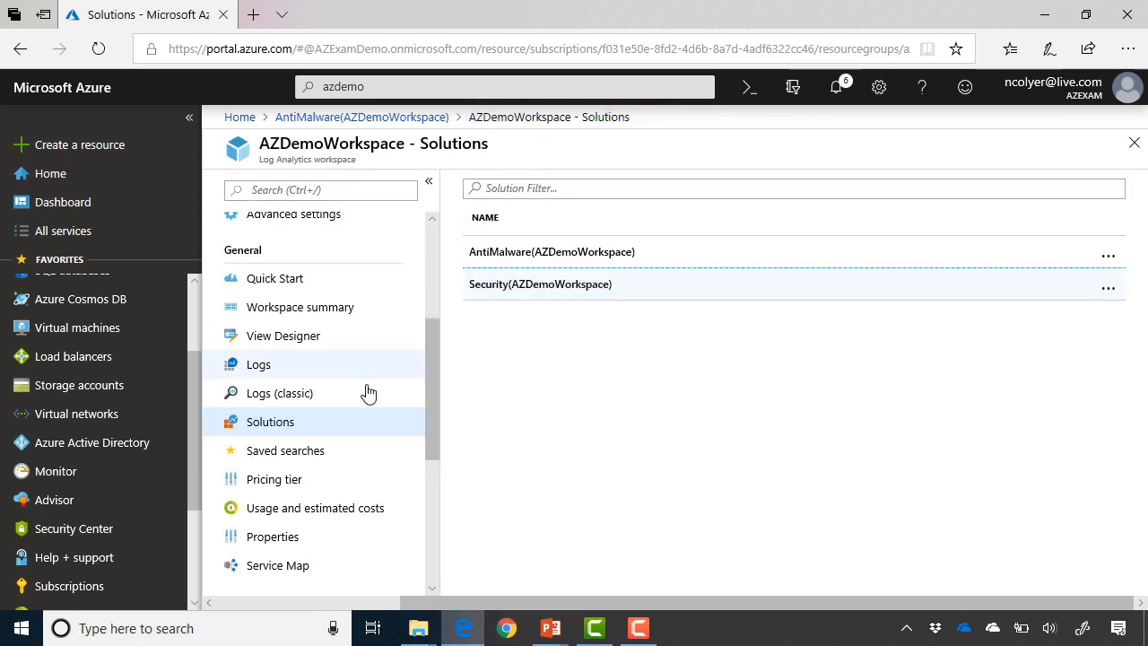
Open View Designer for AZDemoWorkspace and add a Donut overview tile to the new view
{"action": "scroll", "coordinate": [366, 392], "scroll_direction": "down", "scroll_amount": 1}
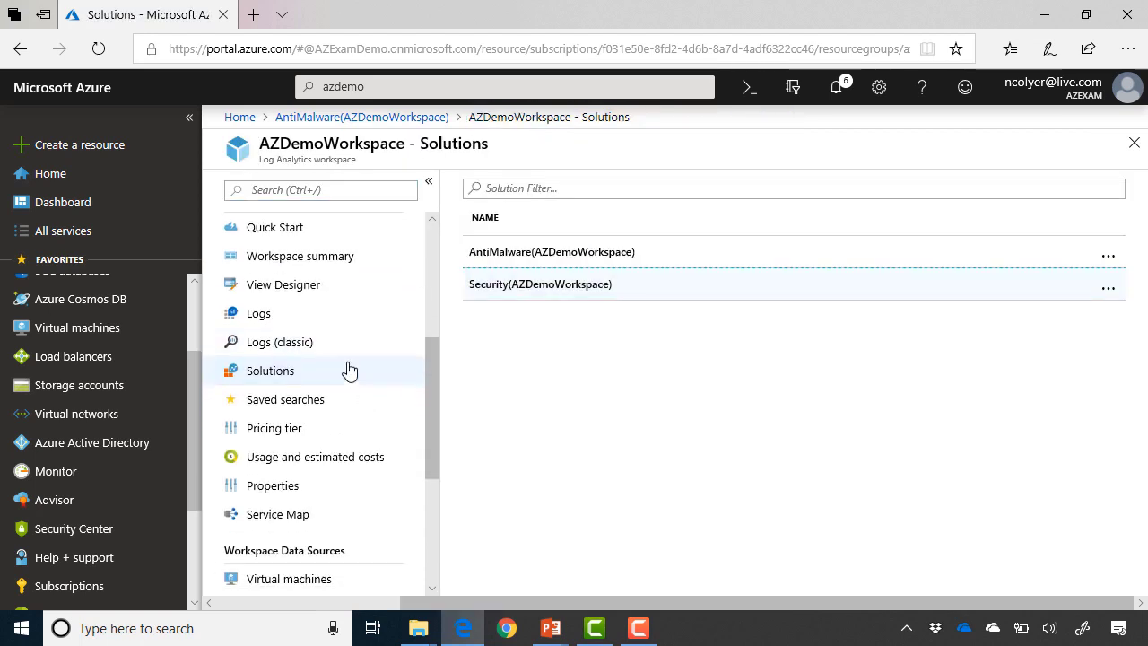
{"action": "left_click", "coordinate": [362, 297]}
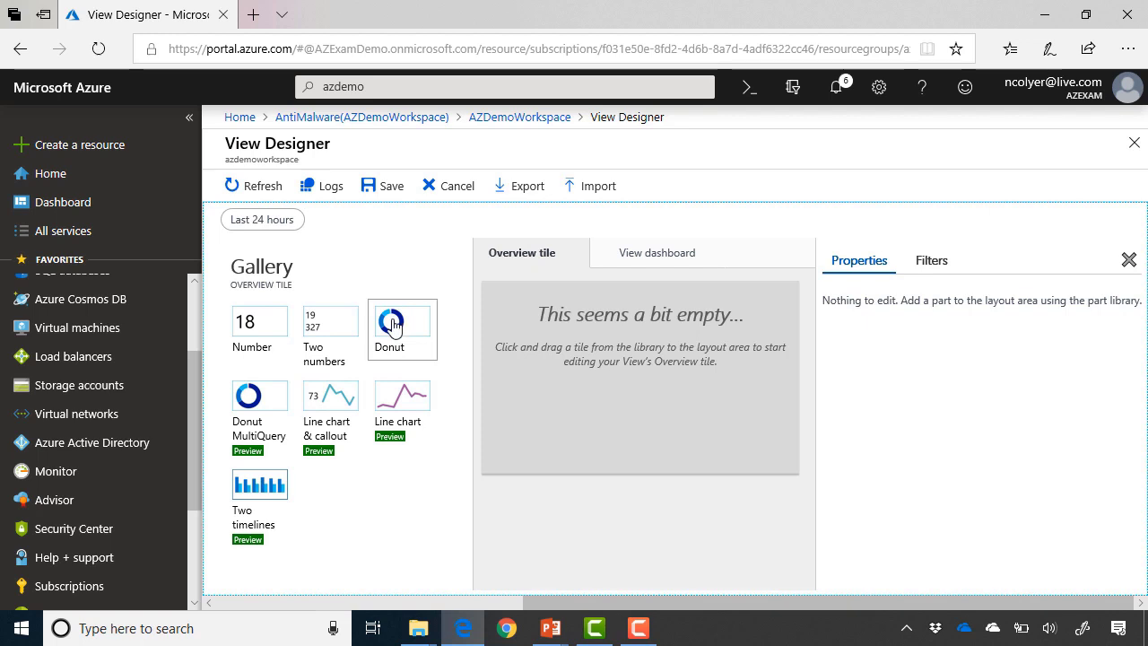
{"action": "left_click_drag", "start_coordinate": [392, 325], "coordinate": [544, 317]}
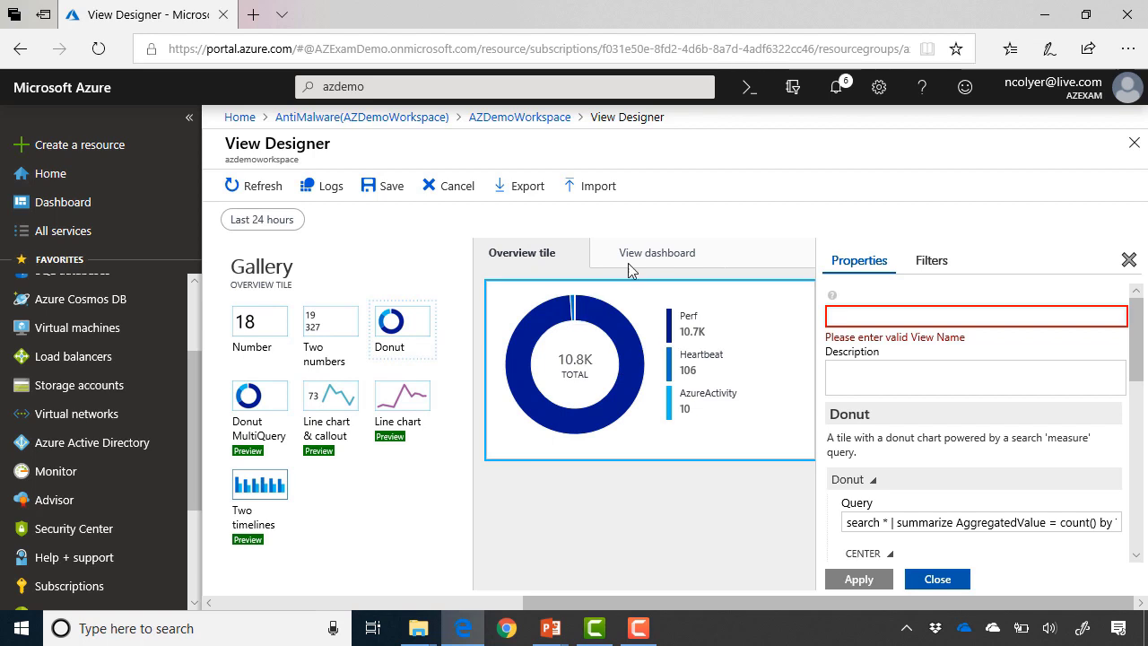
Look through the gallery of parts available for the view dashboard, and return to the overview tile
{"action": "left_click", "coordinate": [657, 252]}
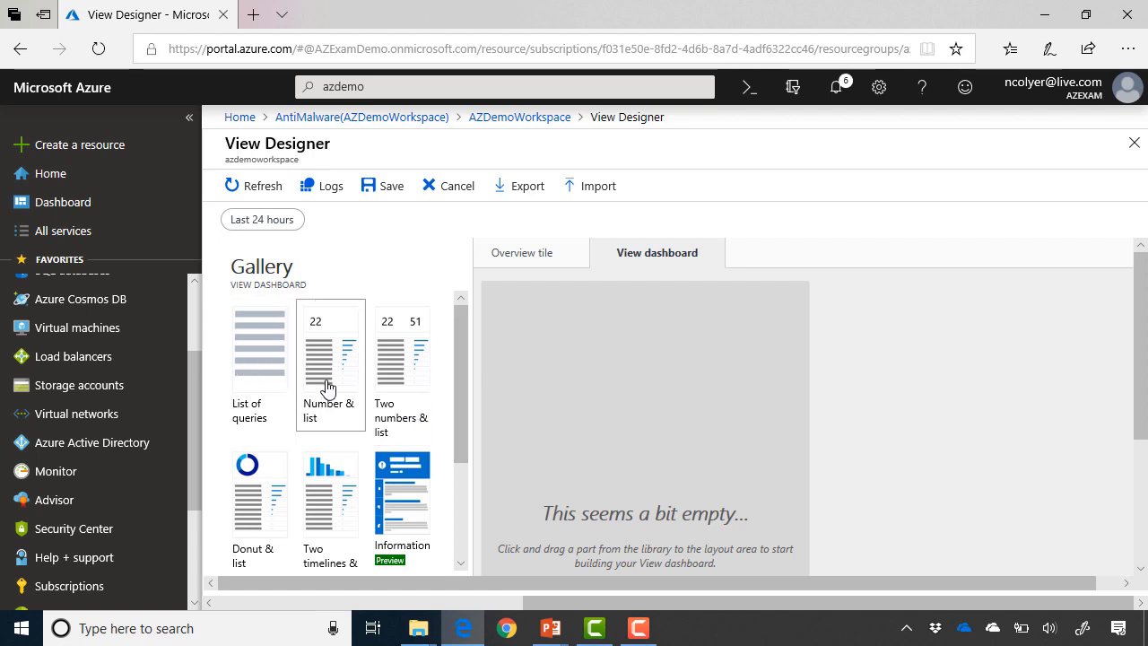
{"action": "left_click_drag", "start_coordinate": [459, 418], "coordinate": [457, 522]}
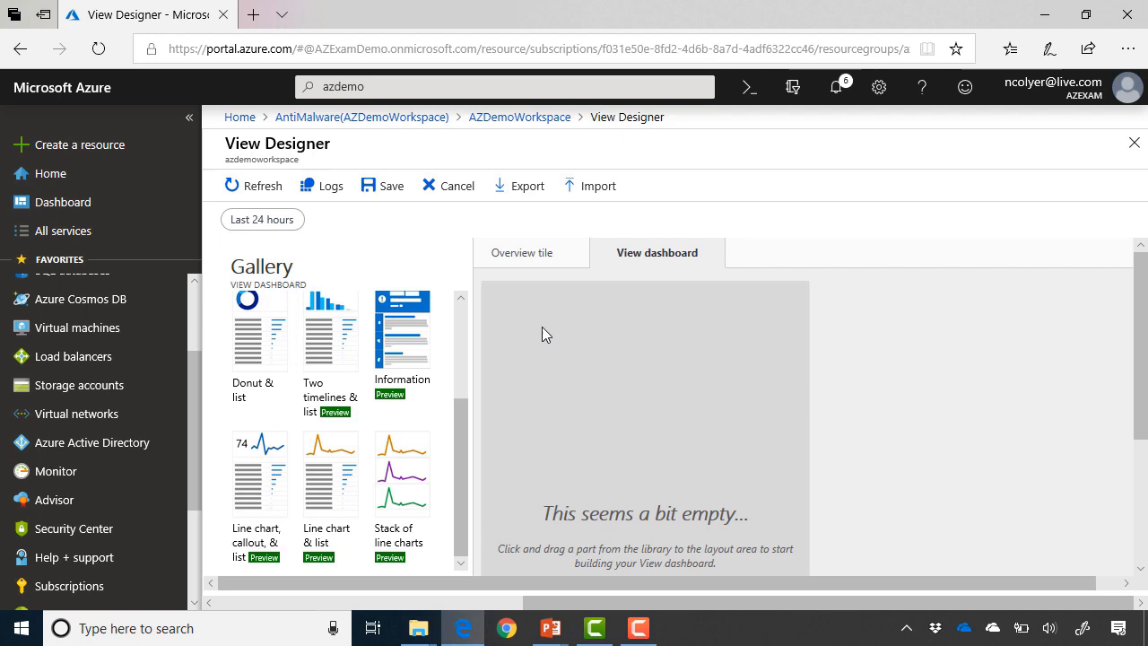
{"action": "left_click", "coordinate": [549, 262]}
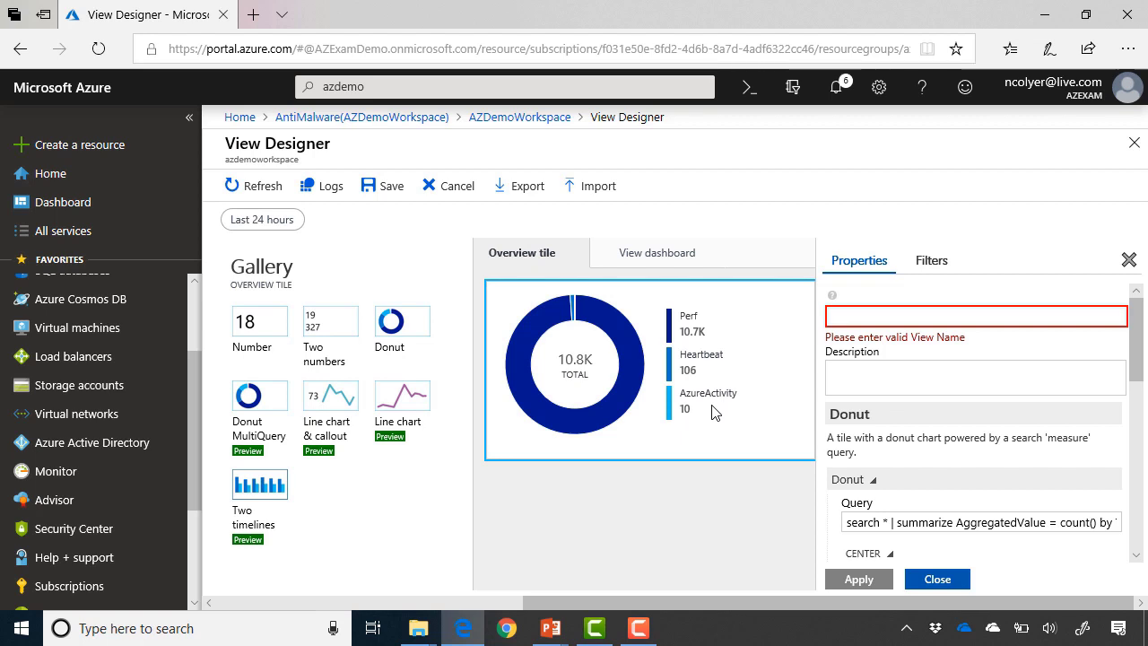
Name the new view with the owner's first name in possessive form followed by "View"
{"action": "left_click", "coordinate": [948, 312]}
{"action": "type", "text": "Nicks "}
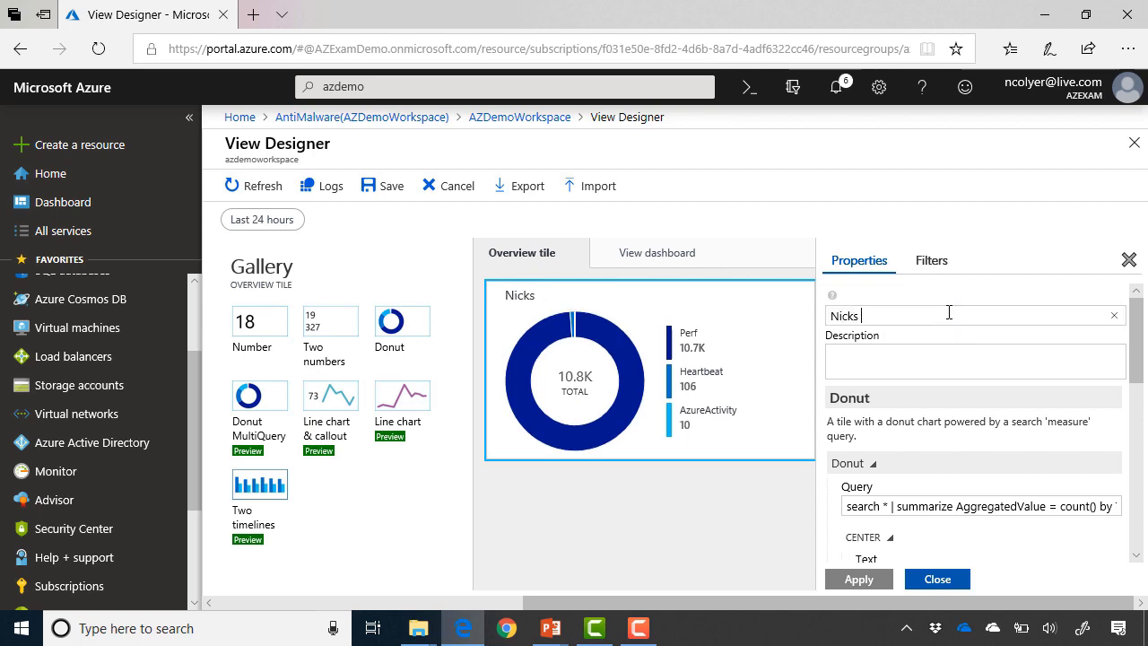
{"action": "type", "text": "View"}
{"action": "key", "text": "Tab"}
Review the donut tile's query, color and advanced settings, and save the view
{"action": "scroll", "coordinate": [998, 401], "scroll_direction": "down", "scroll_amount": 1}
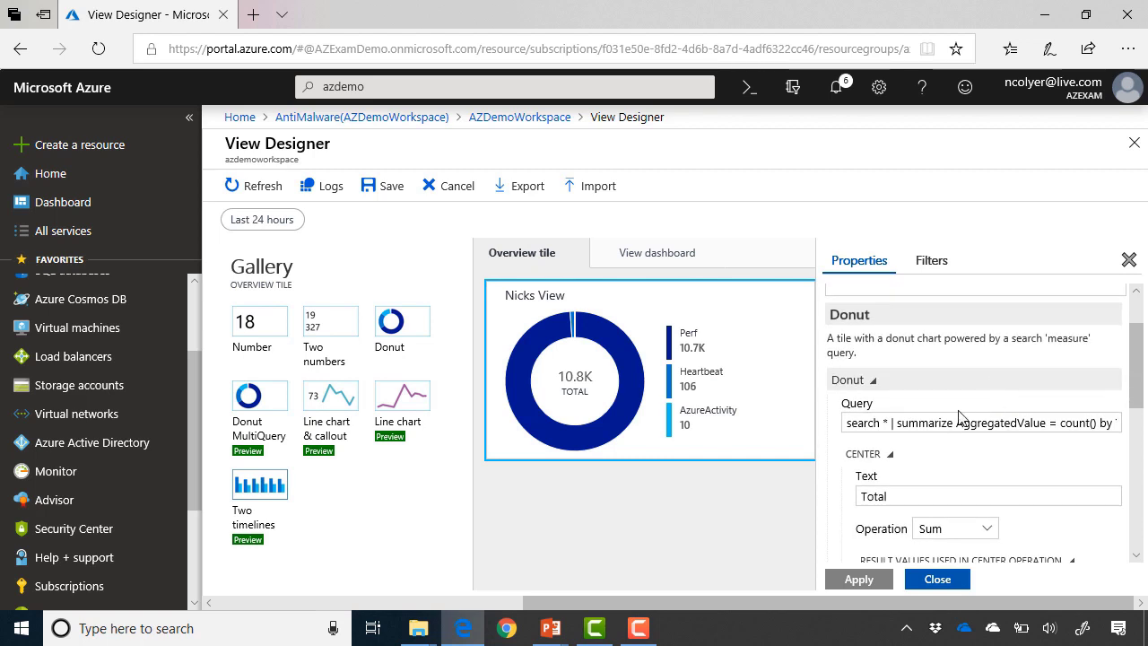
{"action": "left_click", "coordinate": [847, 422]}
{"action": "left_click_drag", "start_coordinate": [847, 423], "coordinate": [1053, 424]}
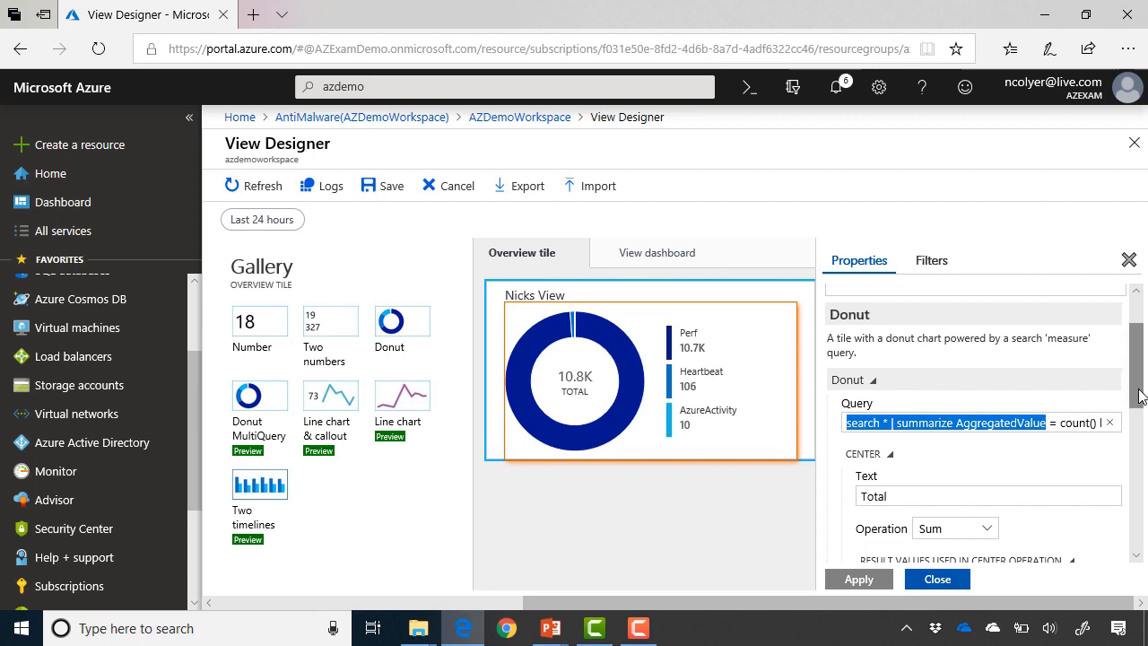
{"action": "left_click_drag", "start_coordinate": [1140, 398], "coordinate": [1144, 545]}
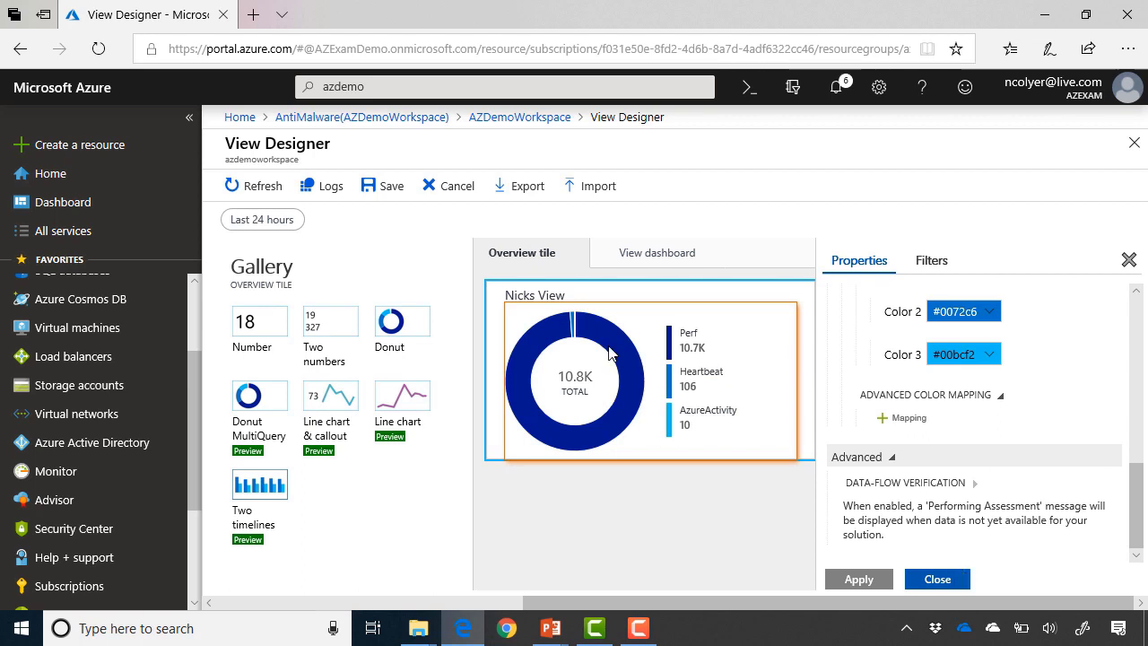
{"action": "left_click", "coordinate": [370, 189]}
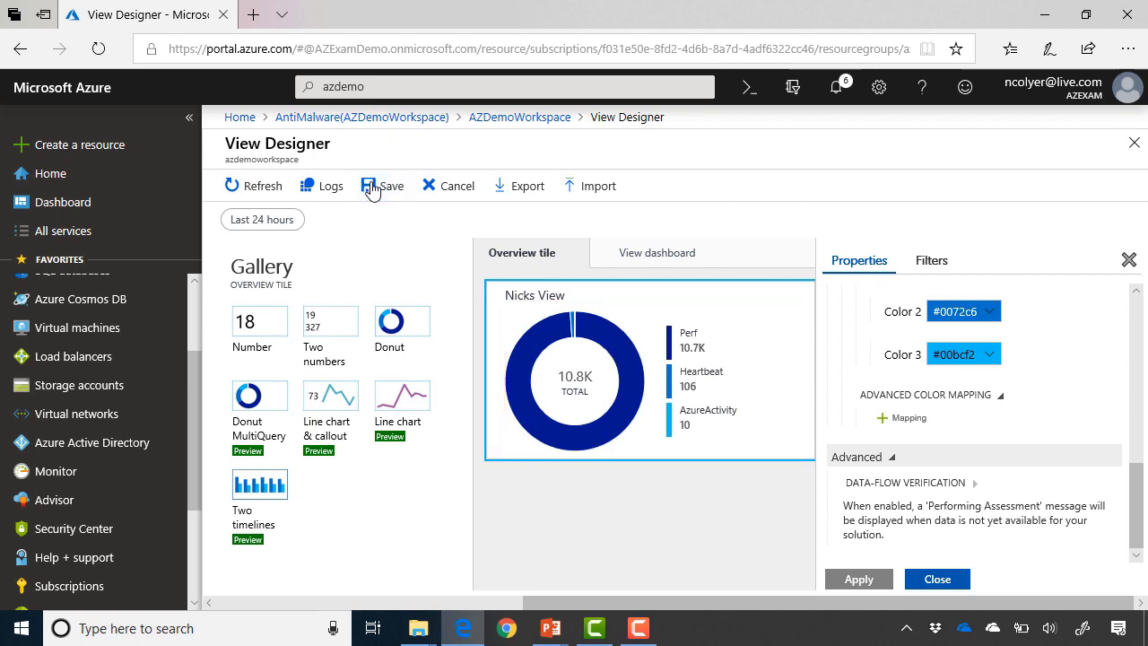
{"action": "left_click", "coordinate": [566, 292]}
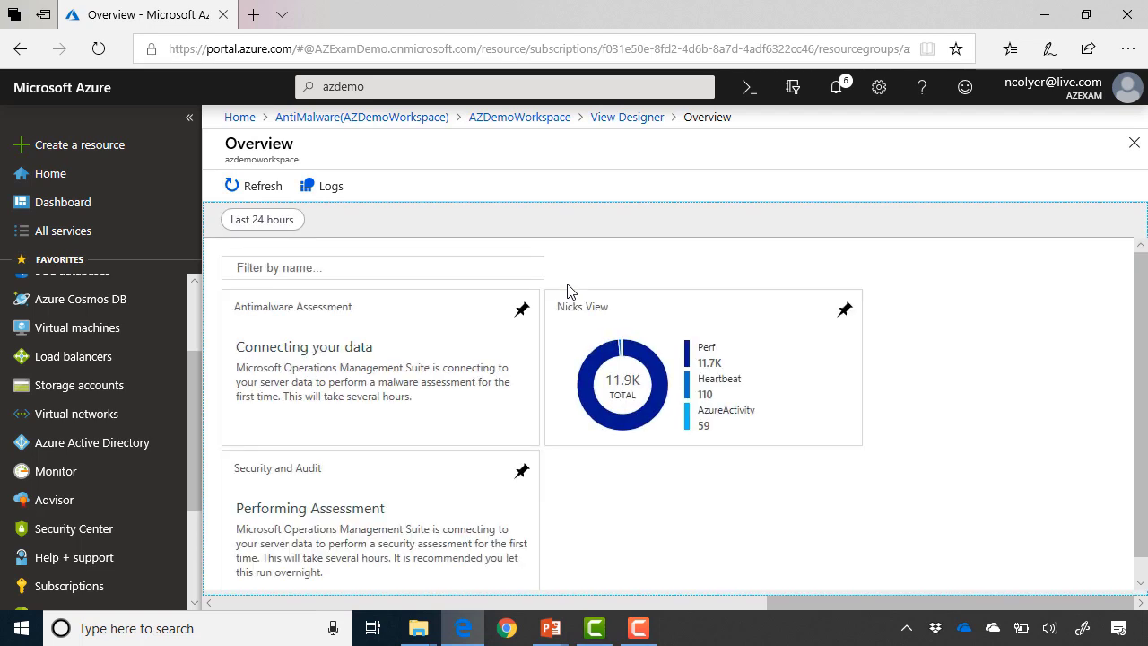
Open the saved custom view from the workspace overview to look at its contents, and return to the overview
{"action": "left_click", "coordinate": [761, 355]}
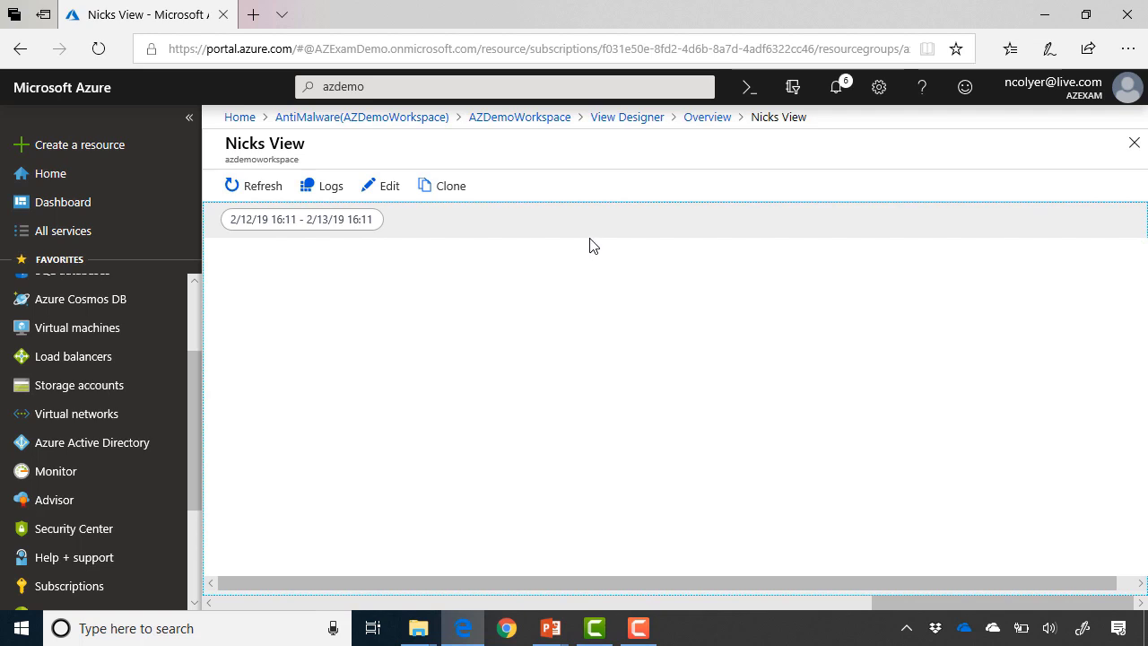
{"action": "left_click", "coordinate": [708, 122]}
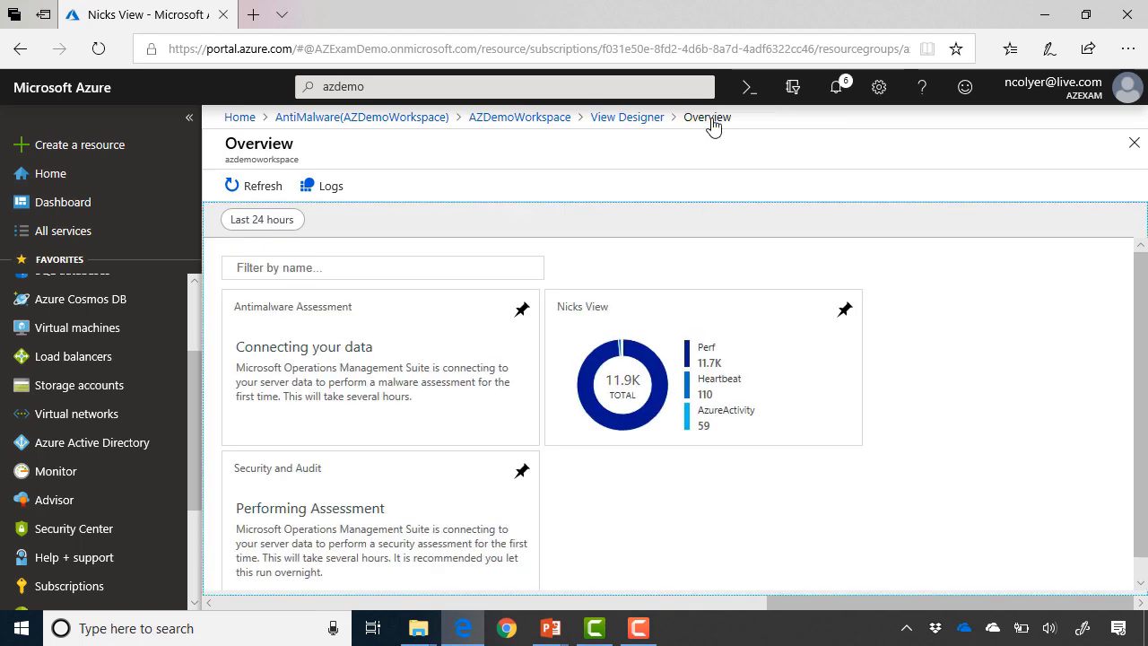
Pin the custom view's donut tile to the dashboard, and open the dashboard to see it
{"action": "left_click", "coordinate": [844, 312]}
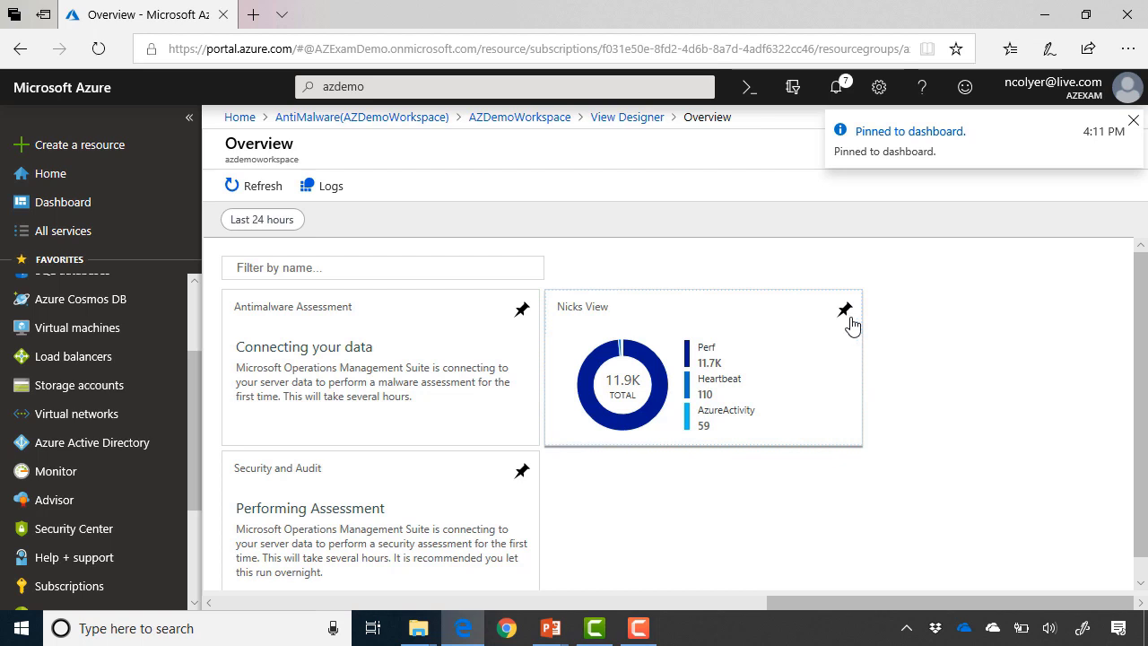
{"action": "left_click", "coordinate": [910, 131]}
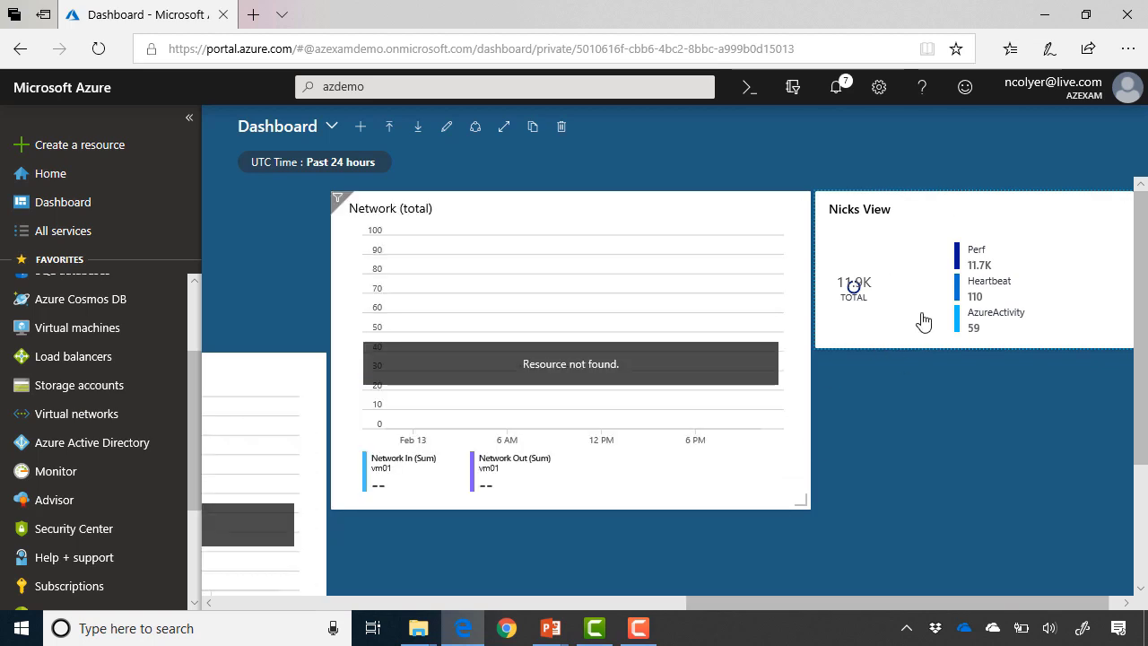
{"action": "mouse_move", "coordinate": [921, 261]}
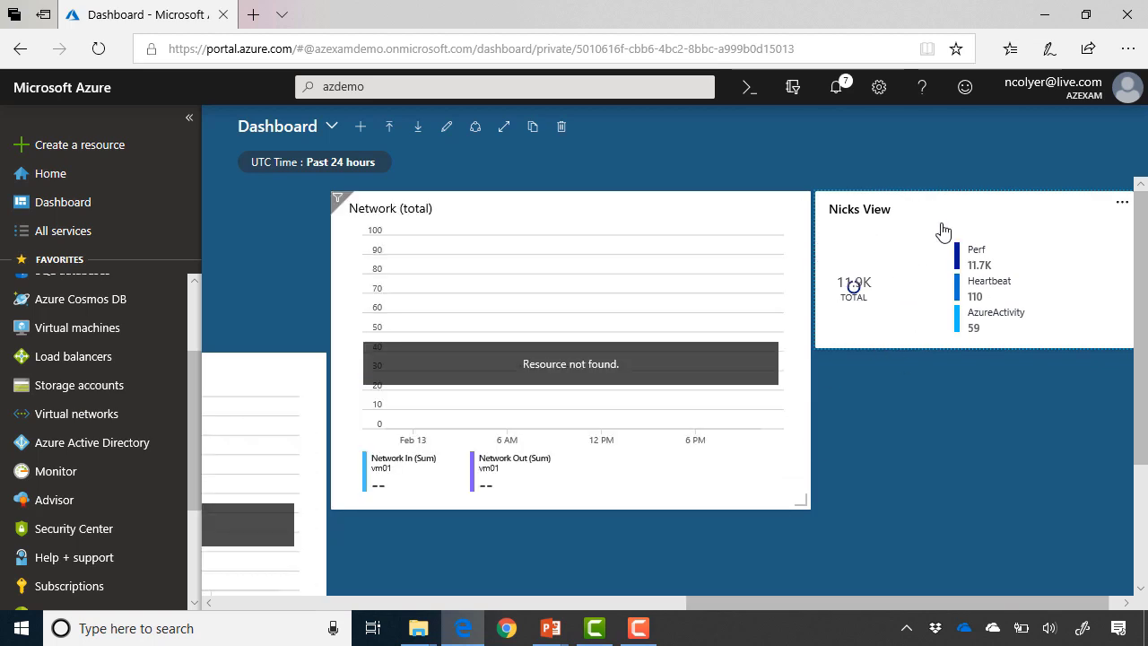